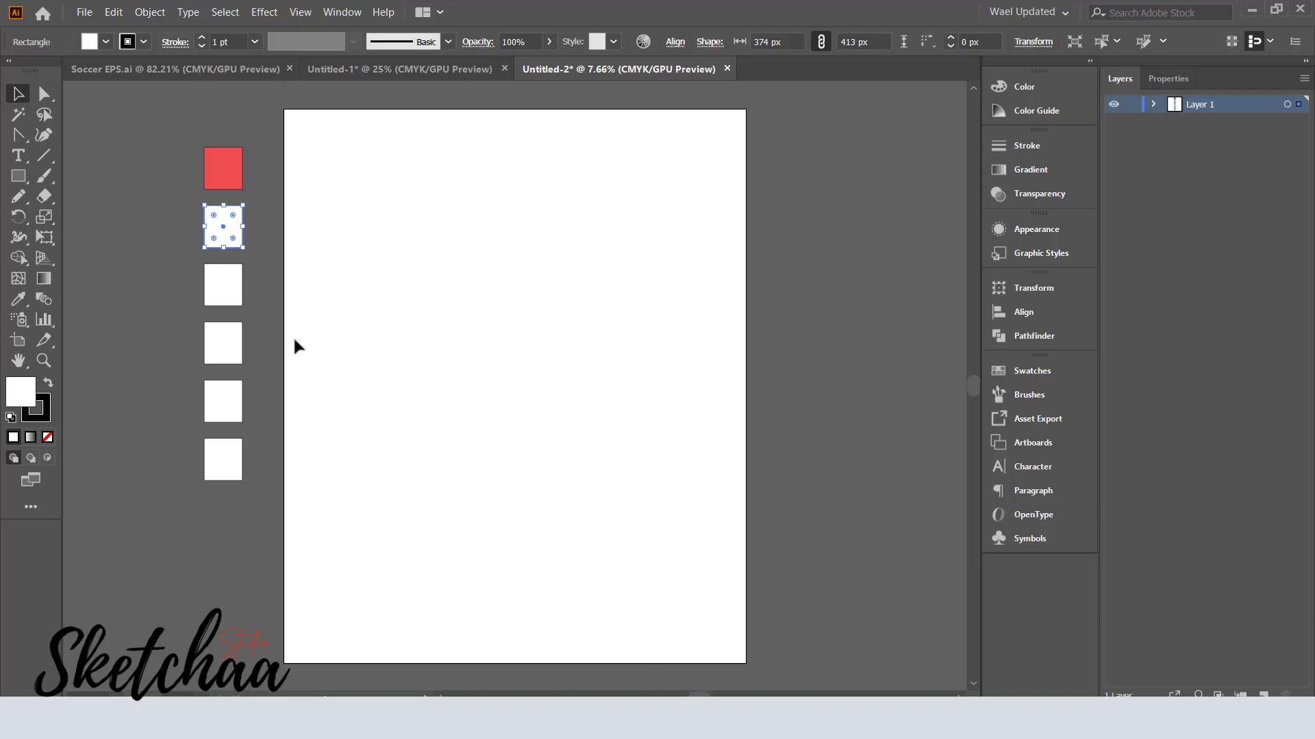
Fill the second palette square with the copied pink, hex ee9595.
double_click(31, 396)
key("ctrl+v")
left_click(1200, 167)
Copy the peach colour code from the Color Hunt palette in the browser and fill the third square in Illustrator with it.
left_click(221, 285)
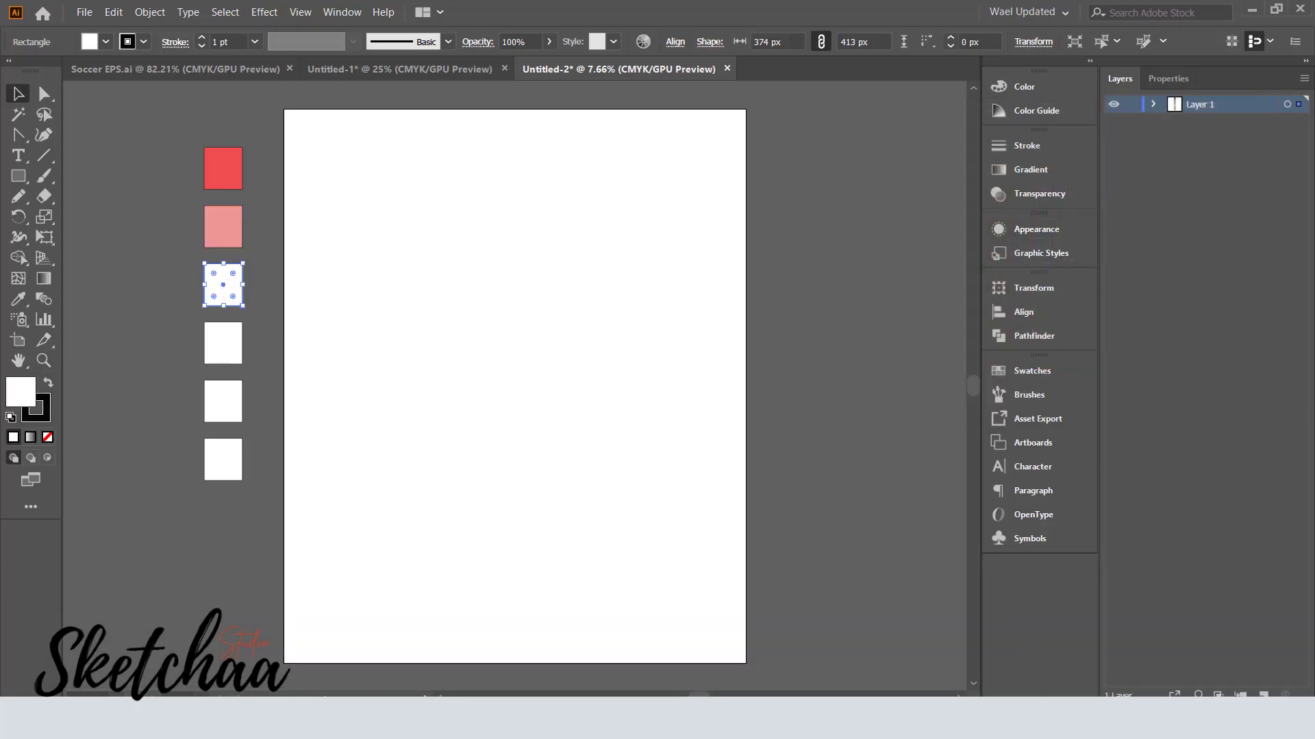
left_click(1049, 674)
left_click(185, 329)
key("alt+Tab")
key("alt+Tab")
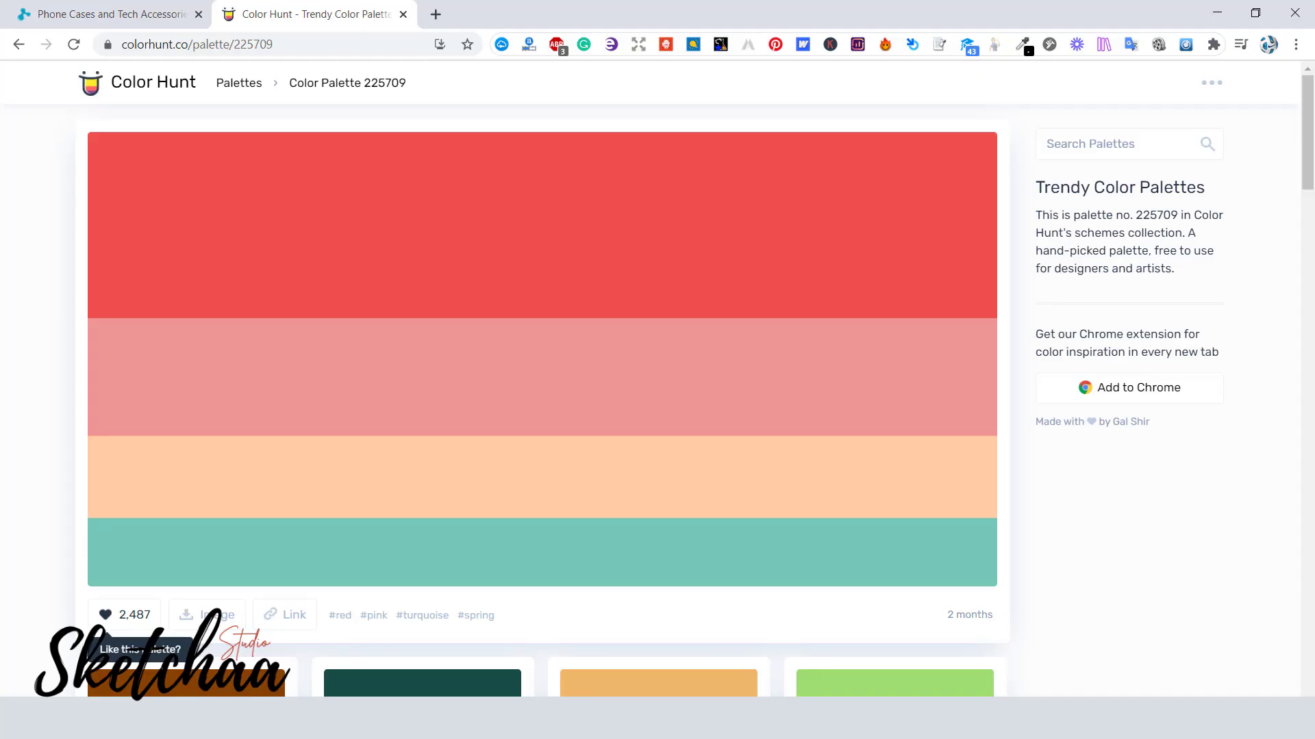
key("alt+Tab")
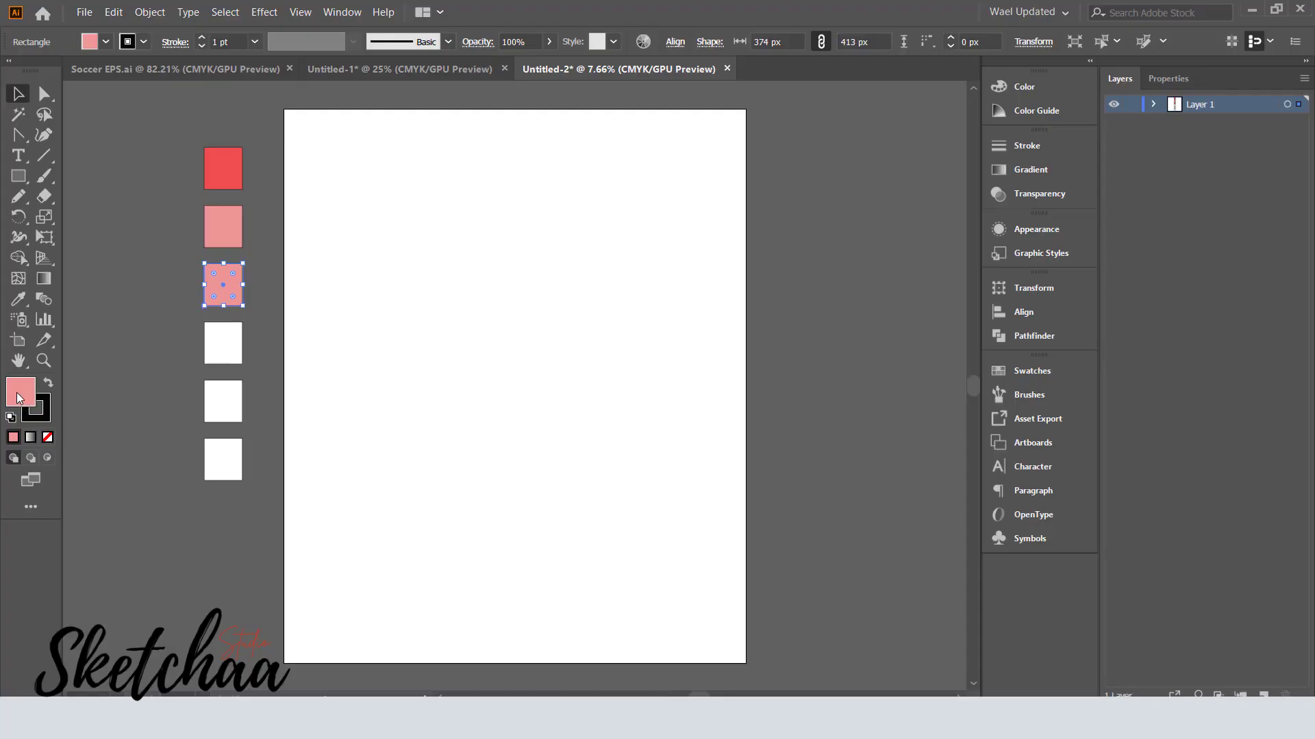
double_click(19, 396)
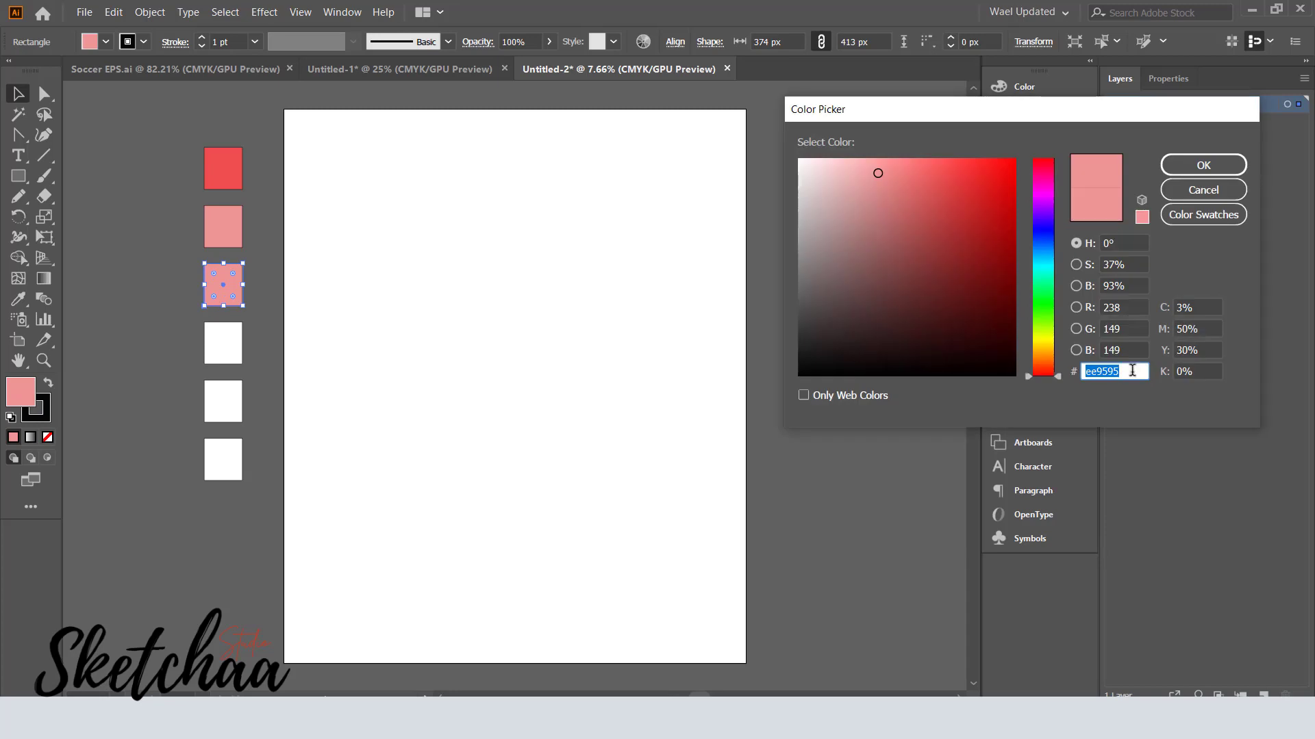
key("ctrl+v")
key("Return")
Copy the turquoise colour code from the Color Hunt palette in the browser and fill the fourth square in Illustrator with it.
left_click(235, 357)
key("alt+Tab")
left_click(139, 573)
left_click_drag(1309, 175, 1311, 223)
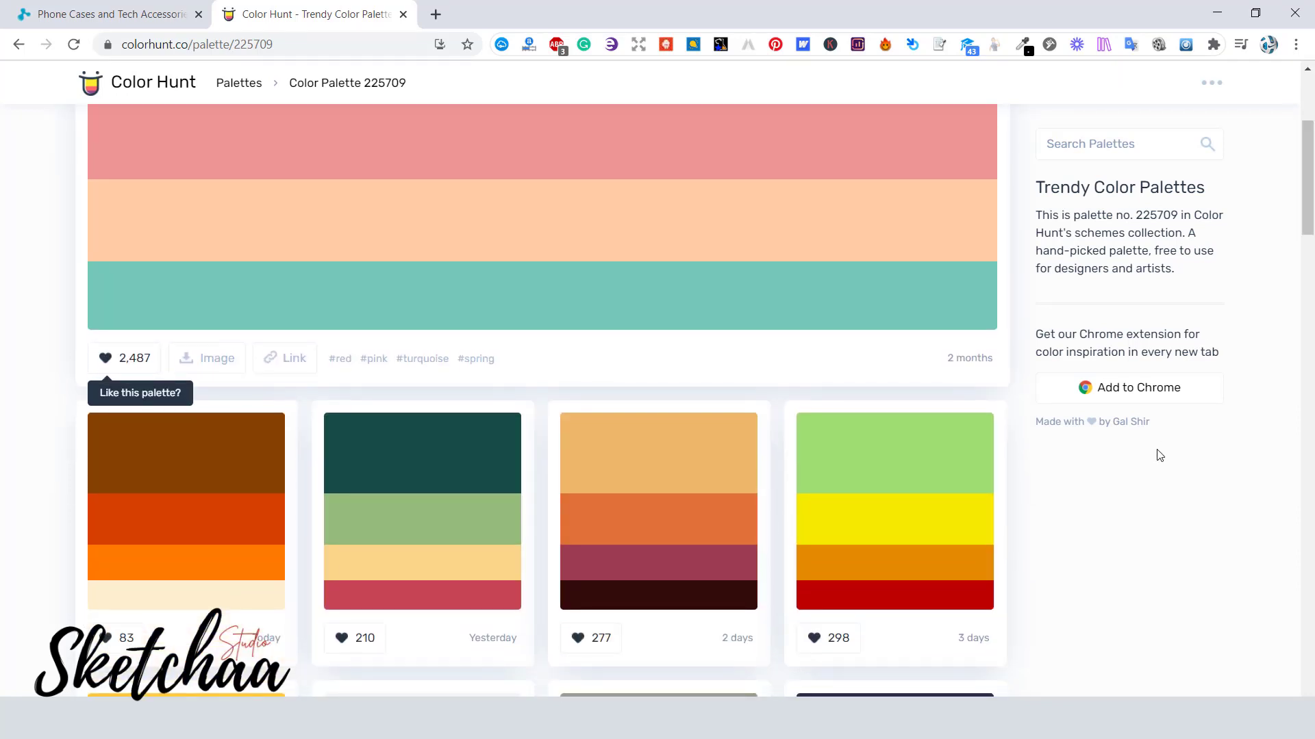
key("alt+Tab")
key("shift+F8")
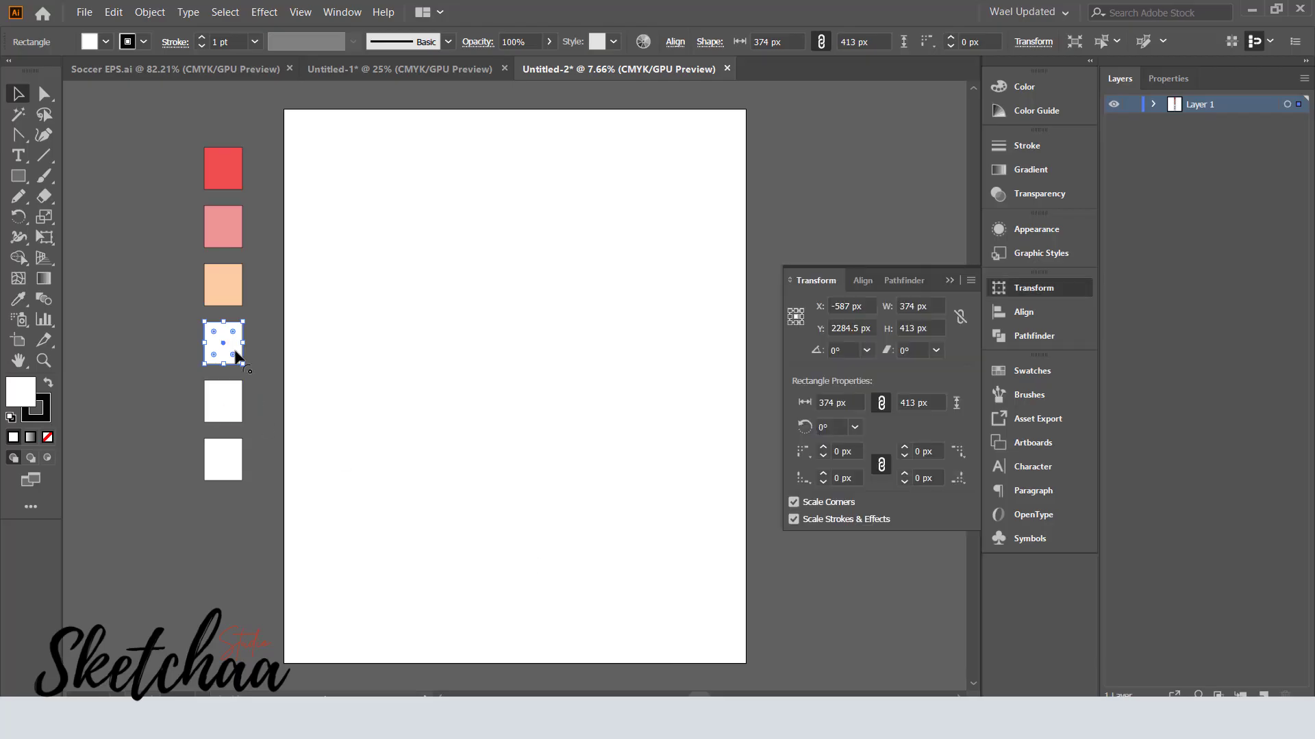
double_click(20, 396)
key("ctrl+v")
left_click(1193, 163)
key("shift+F8")
Delete the two remaining white squares below the turquoise one.
left_click(155, 433)
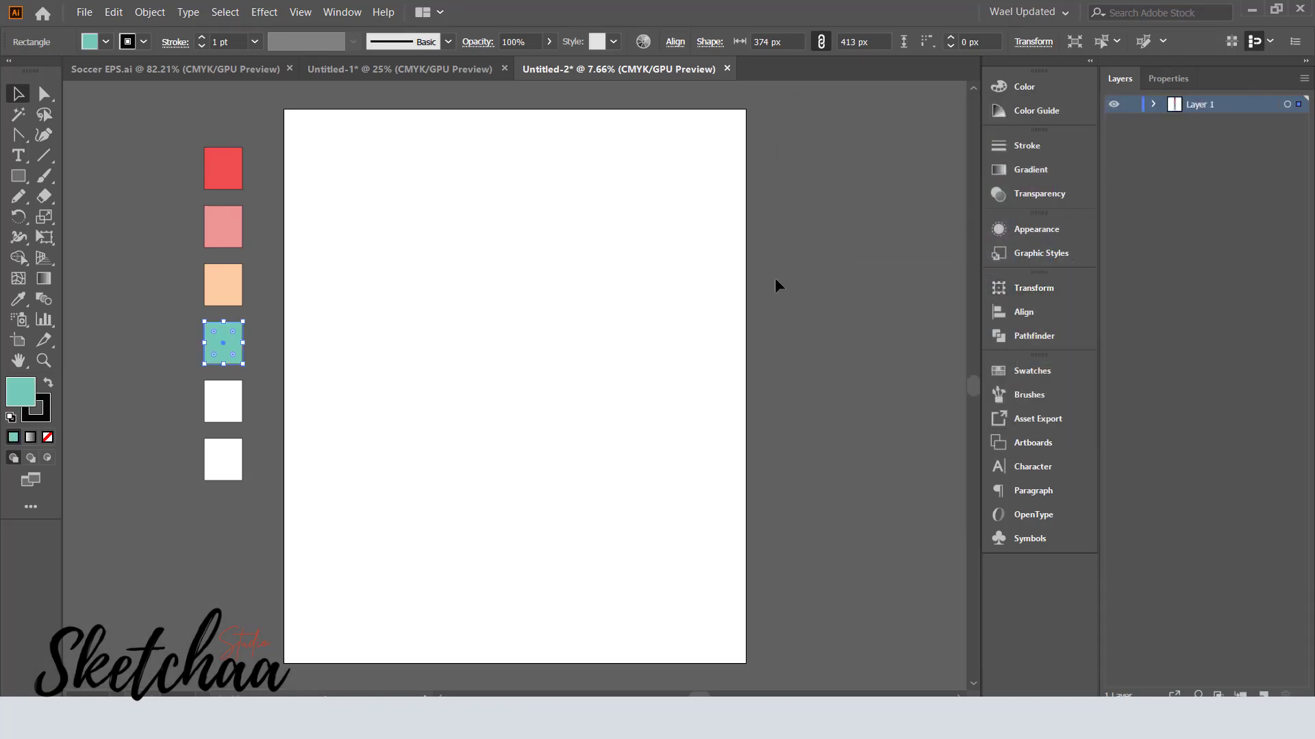
left_click_drag(163, 478, 163, 478)
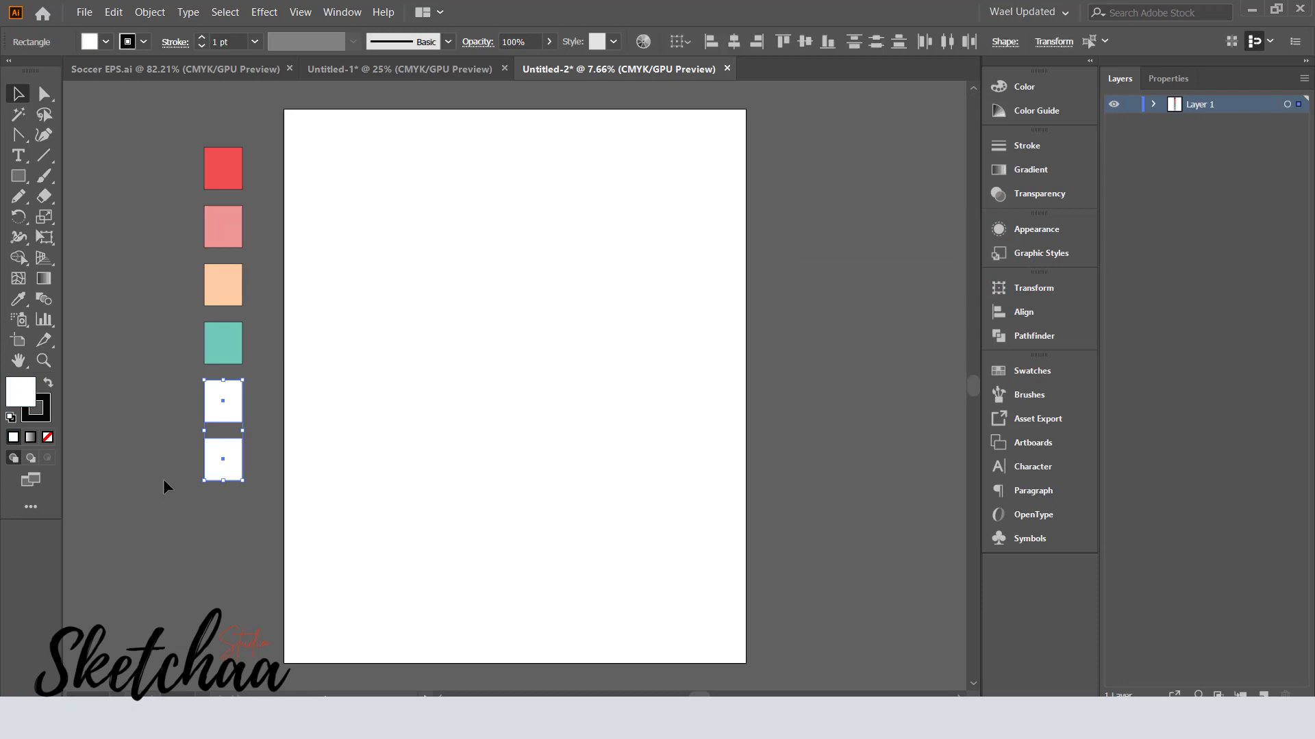
key("Delete")
Activate the Type tool and set its font size to 300 pt.
left_click(28, 151)
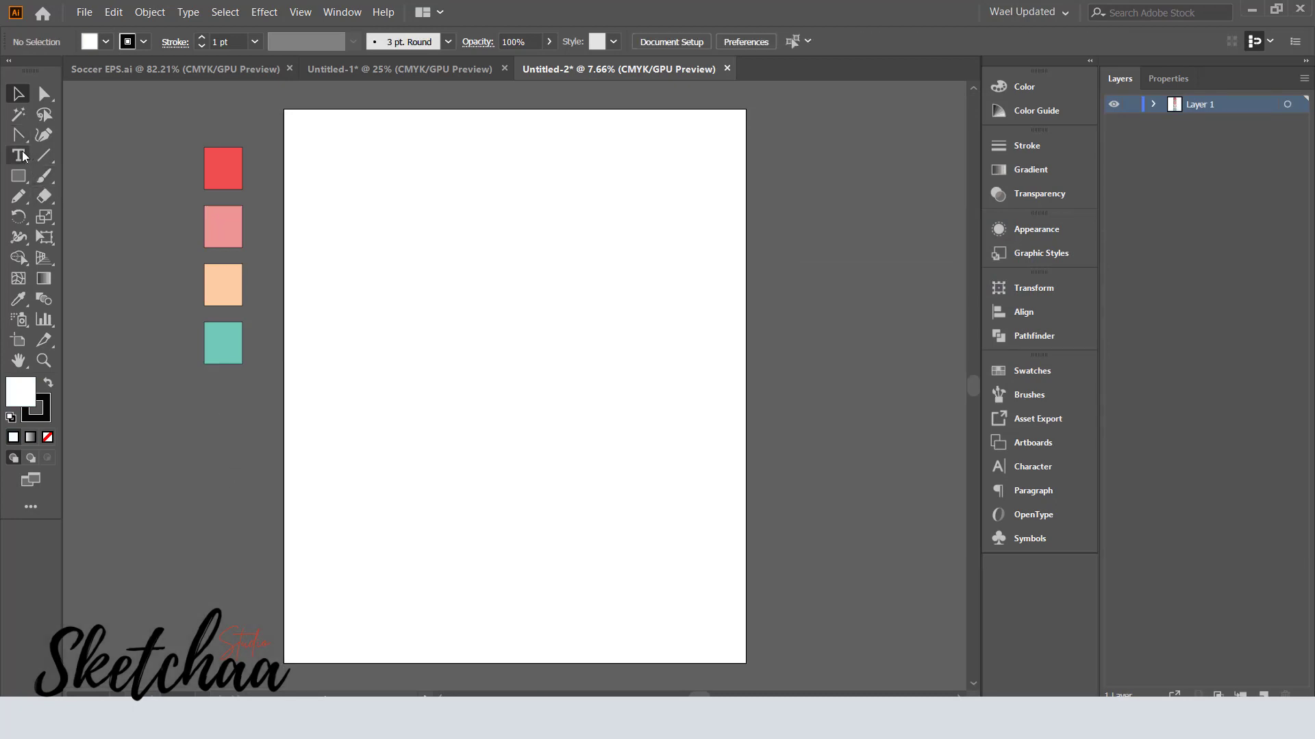
left_click(1016, 474)
double_click(826, 463)
type("300")
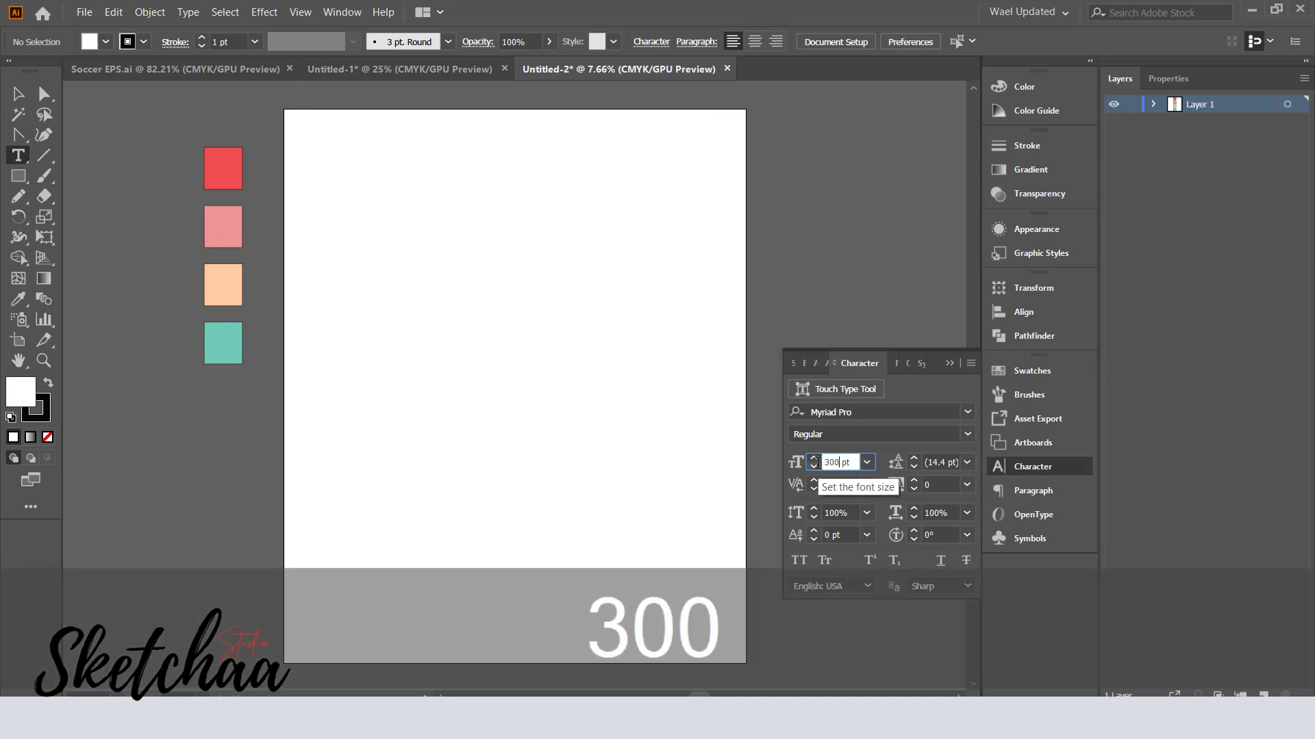
key("Return")
Add point text on the artboard in four lines: "the way to get", "started is to quit", "talking and", "begin doing".
left_click(470, 300)
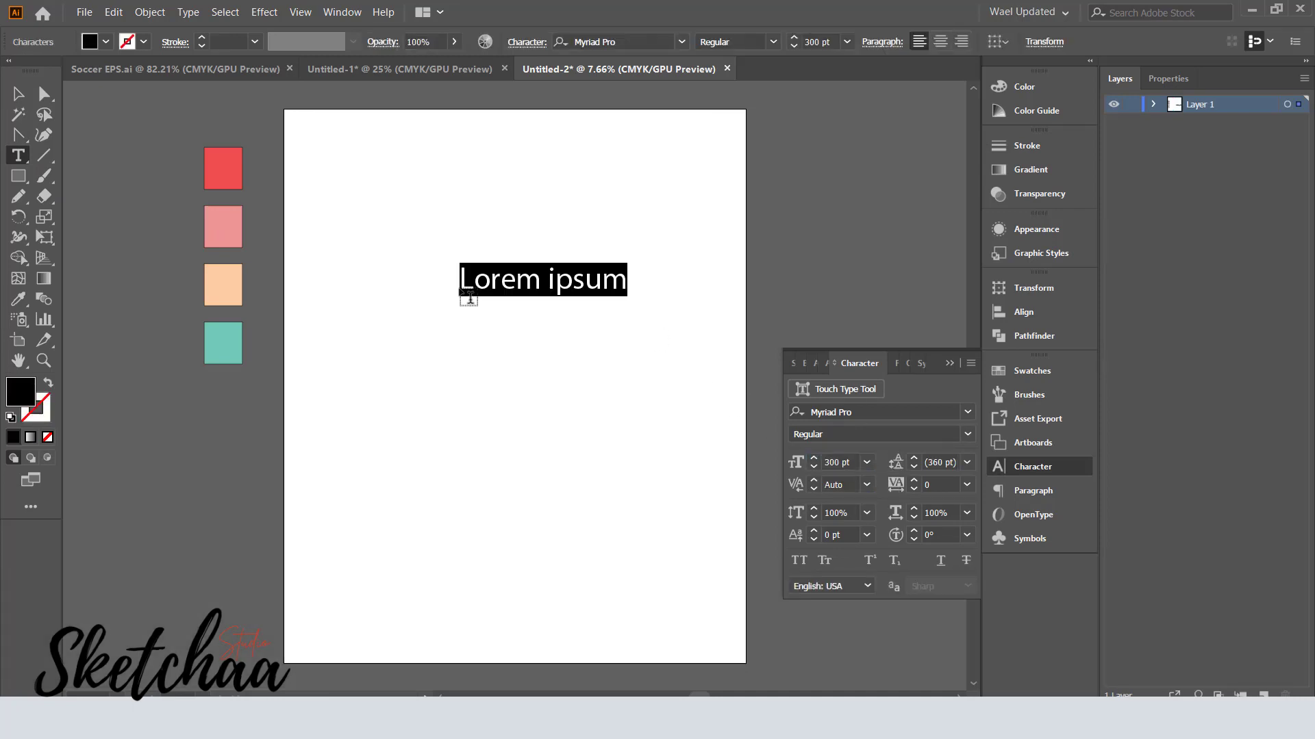
type("the")
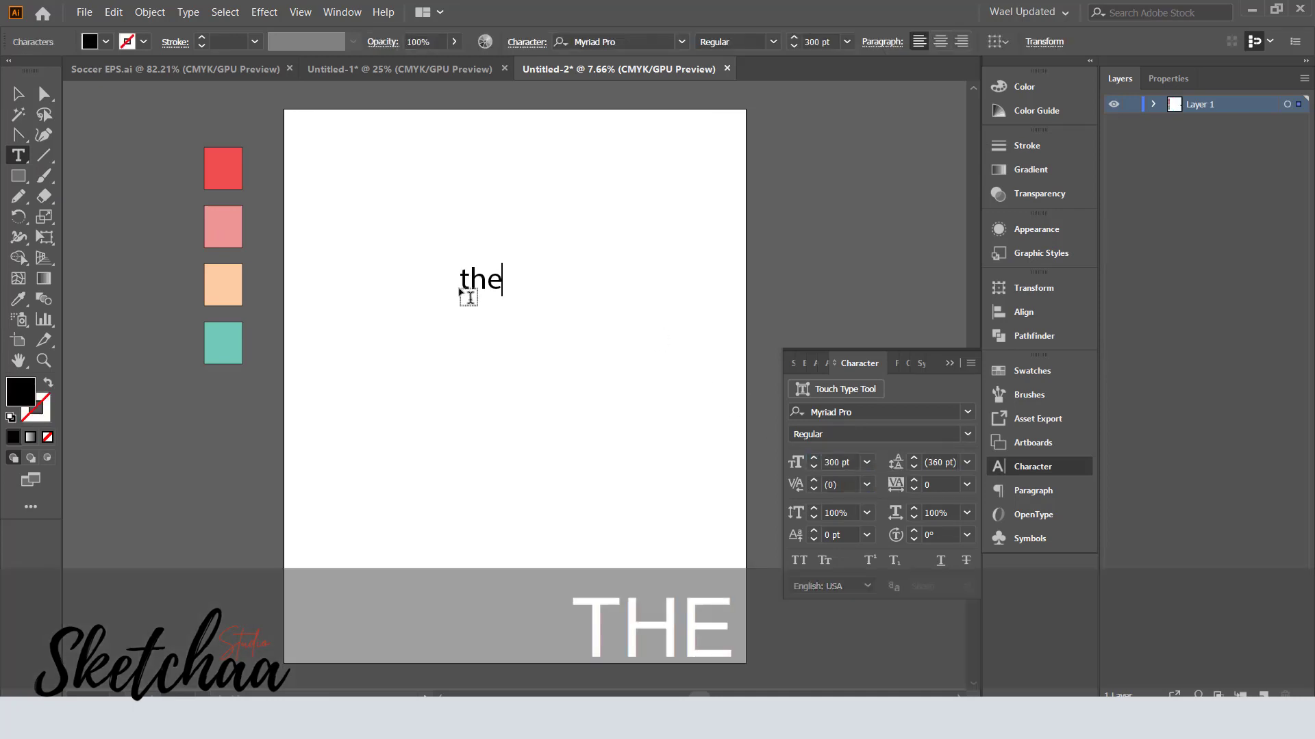
type(" way to get")
key("Return")
type("started is to quit")
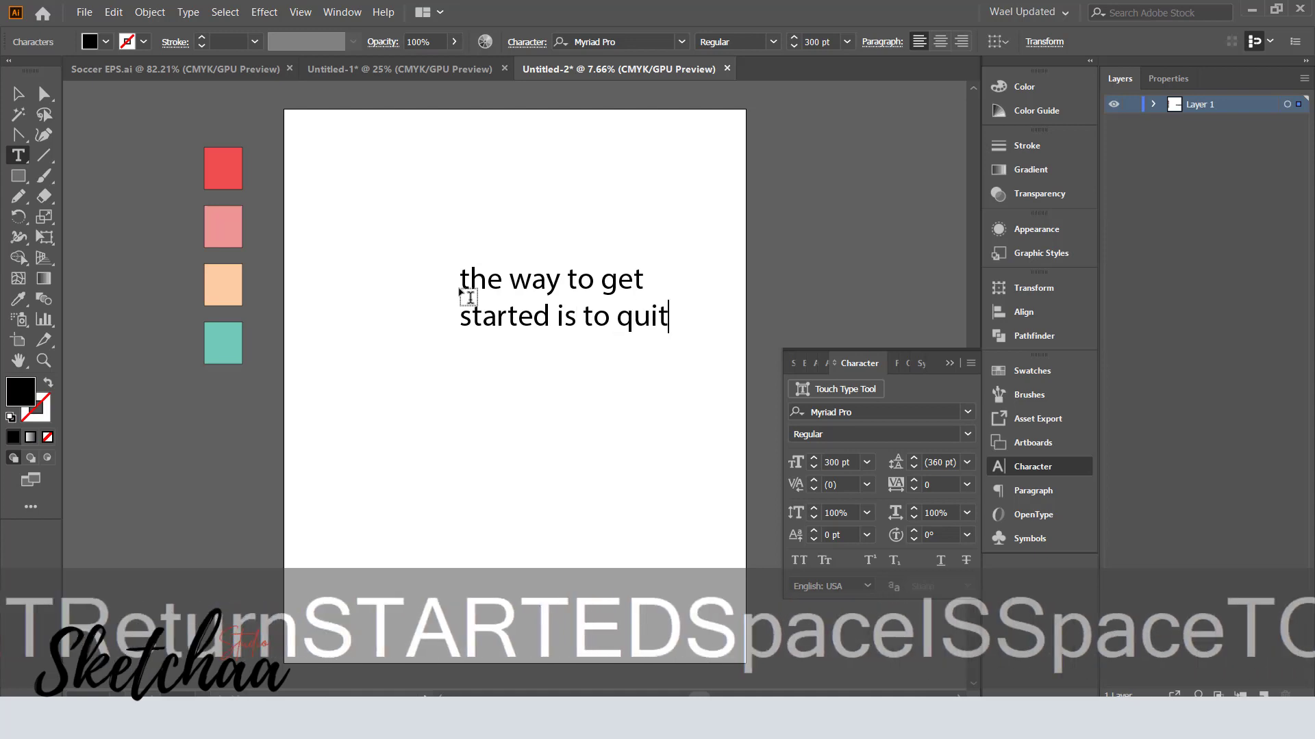
key("Return")
type("talking and")
key("Return")
type("begin doing")
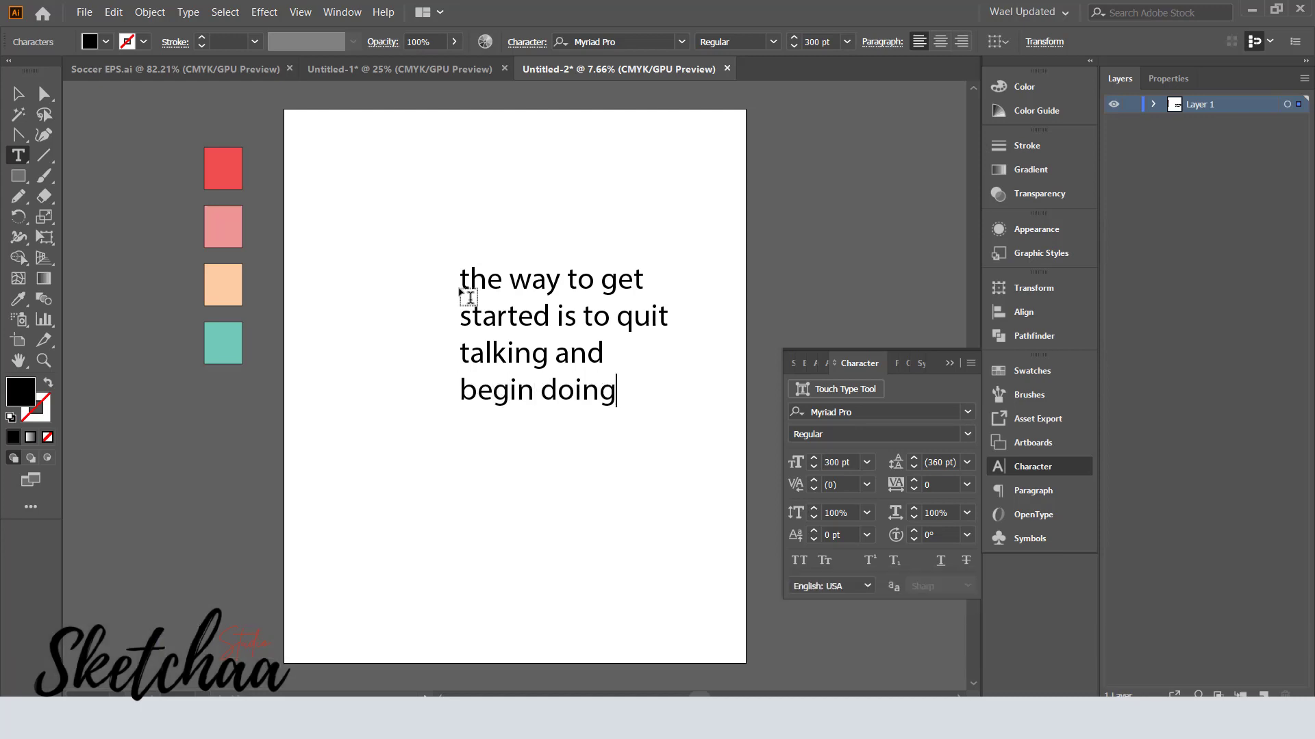
left_click(21, 95)
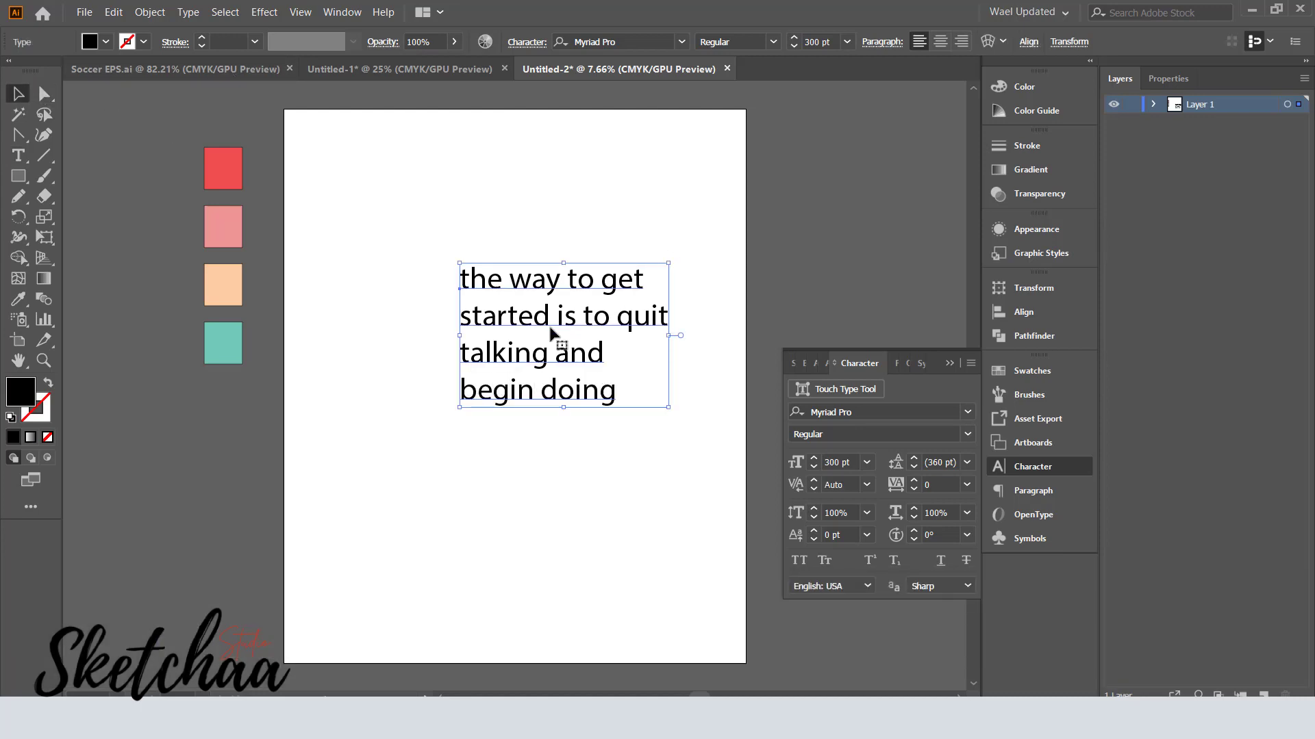
Centre-align the quote's lines and centre the text block horizontally relative to the artboard.
left_click_drag(499, 355, 439, 355)
left_click(941, 44)
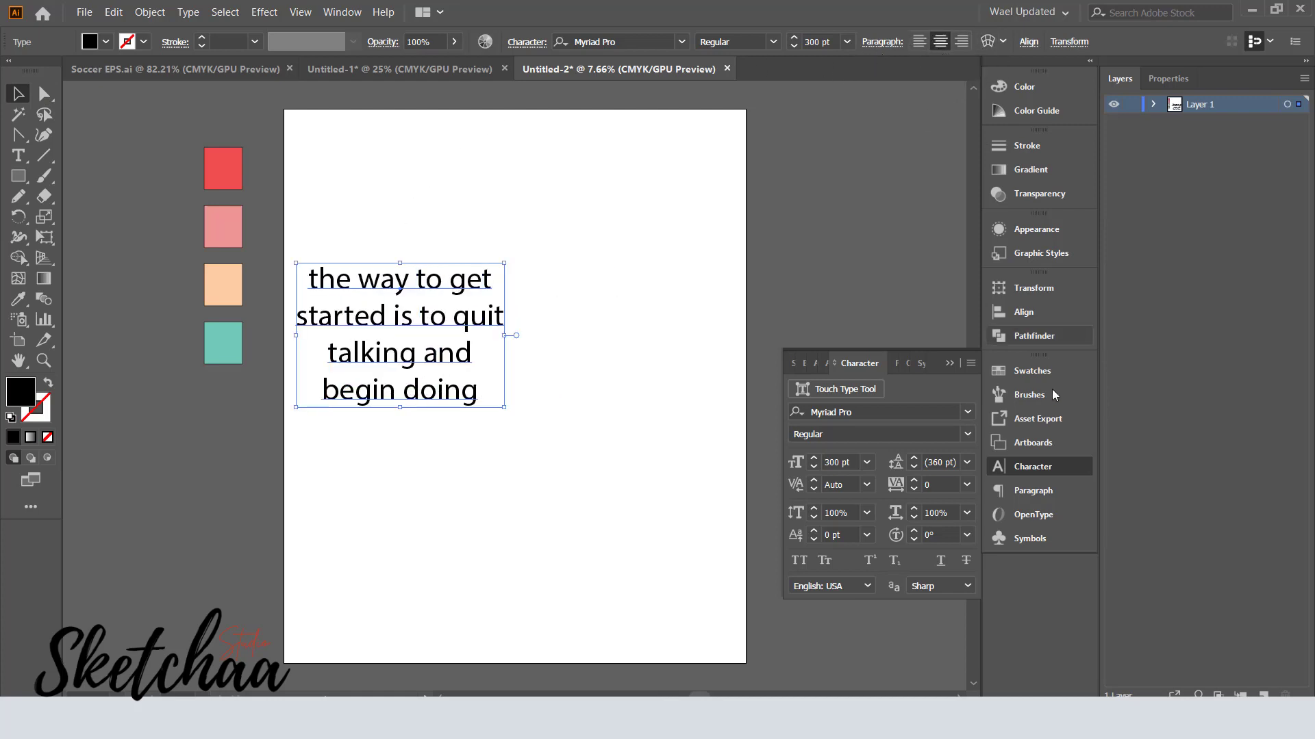
left_click(1036, 313)
left_click(957, 427)
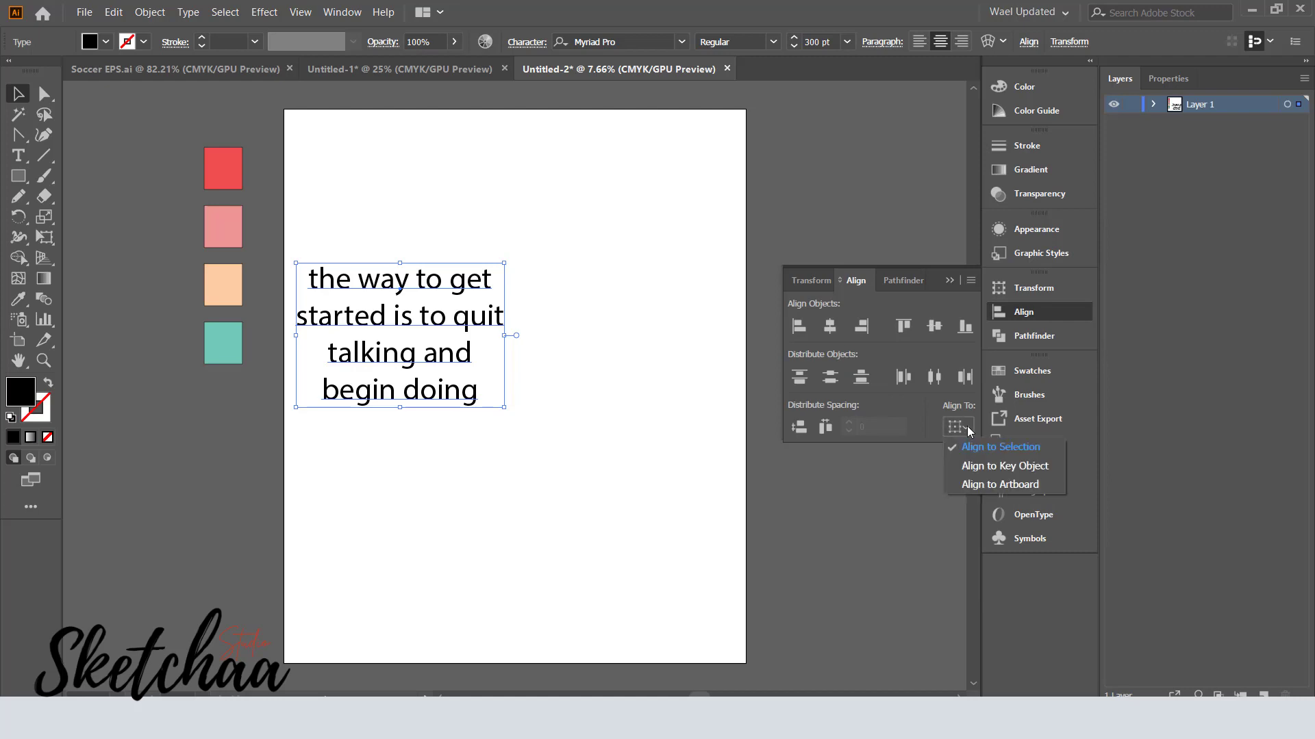
left_click(1010, 484)
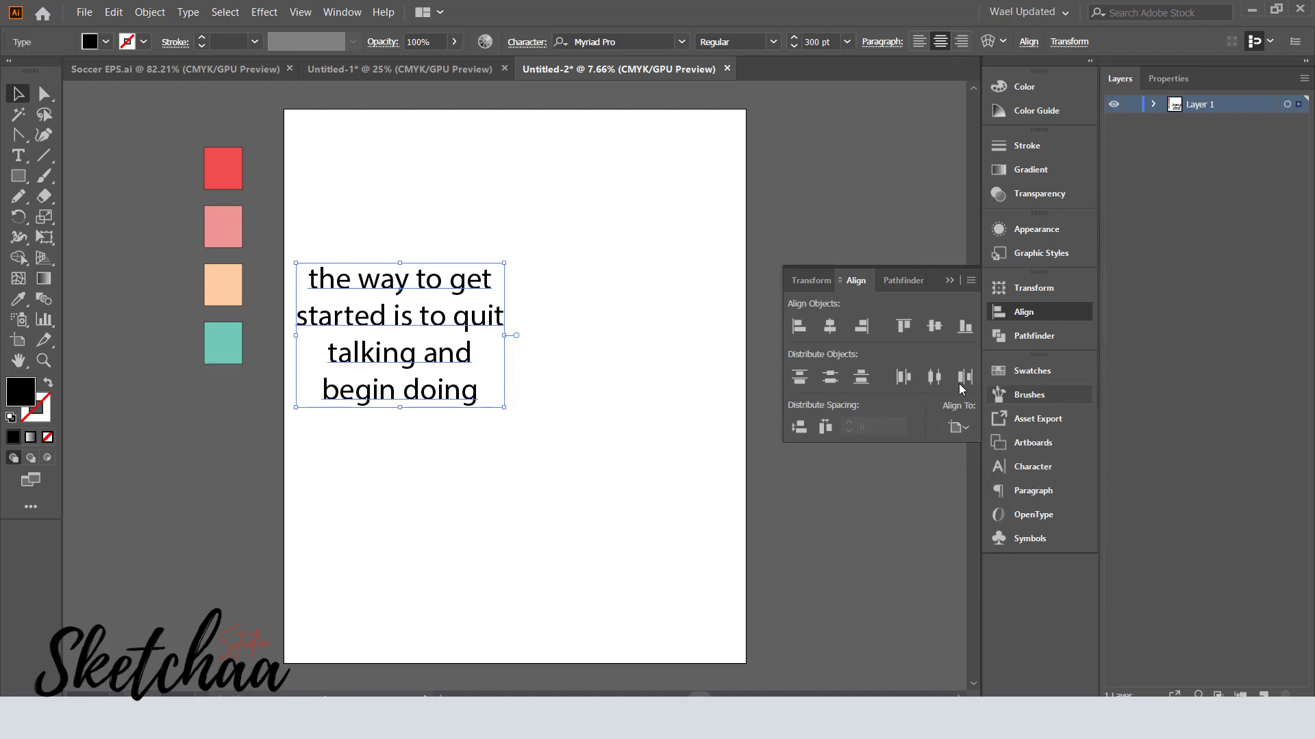
left_click(830, 326)
left_click(515, 399)
left_click(515, 399)
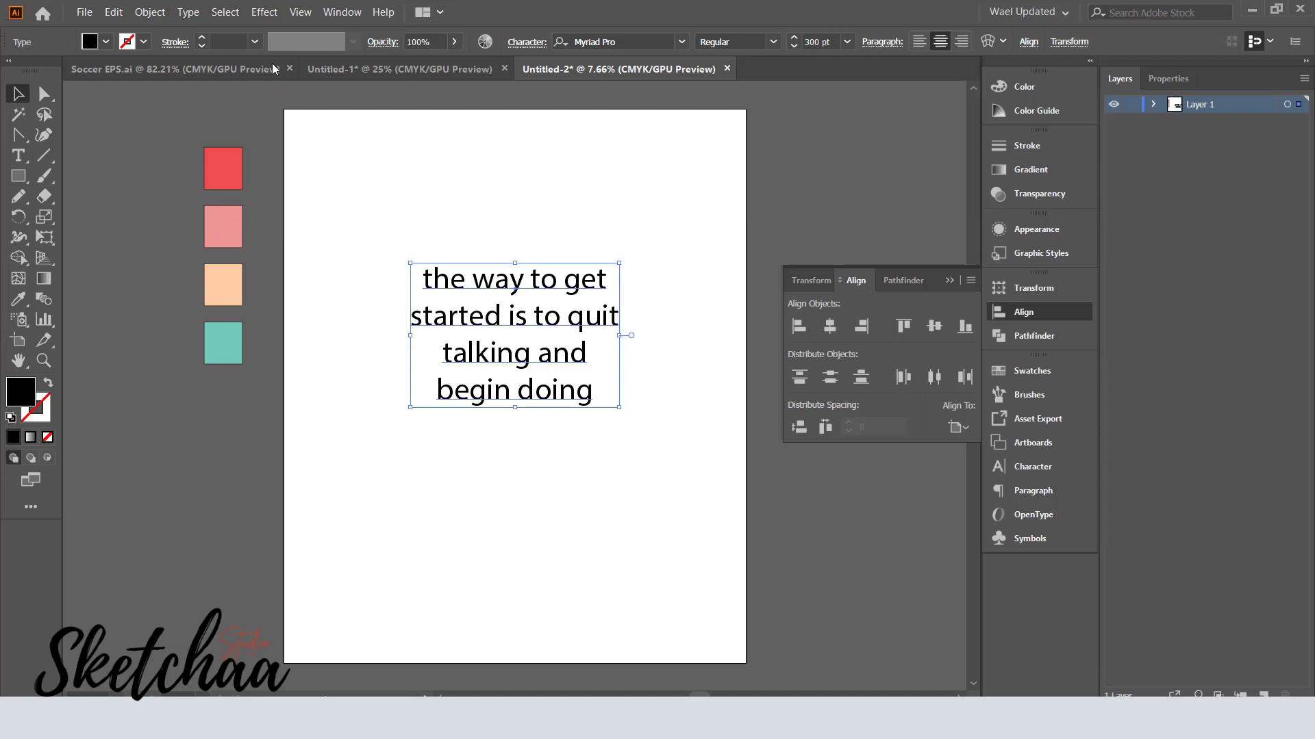
Change the case of the quote to UPPERCASE.
left_click(226, 12)
mouse_move(188, 15)
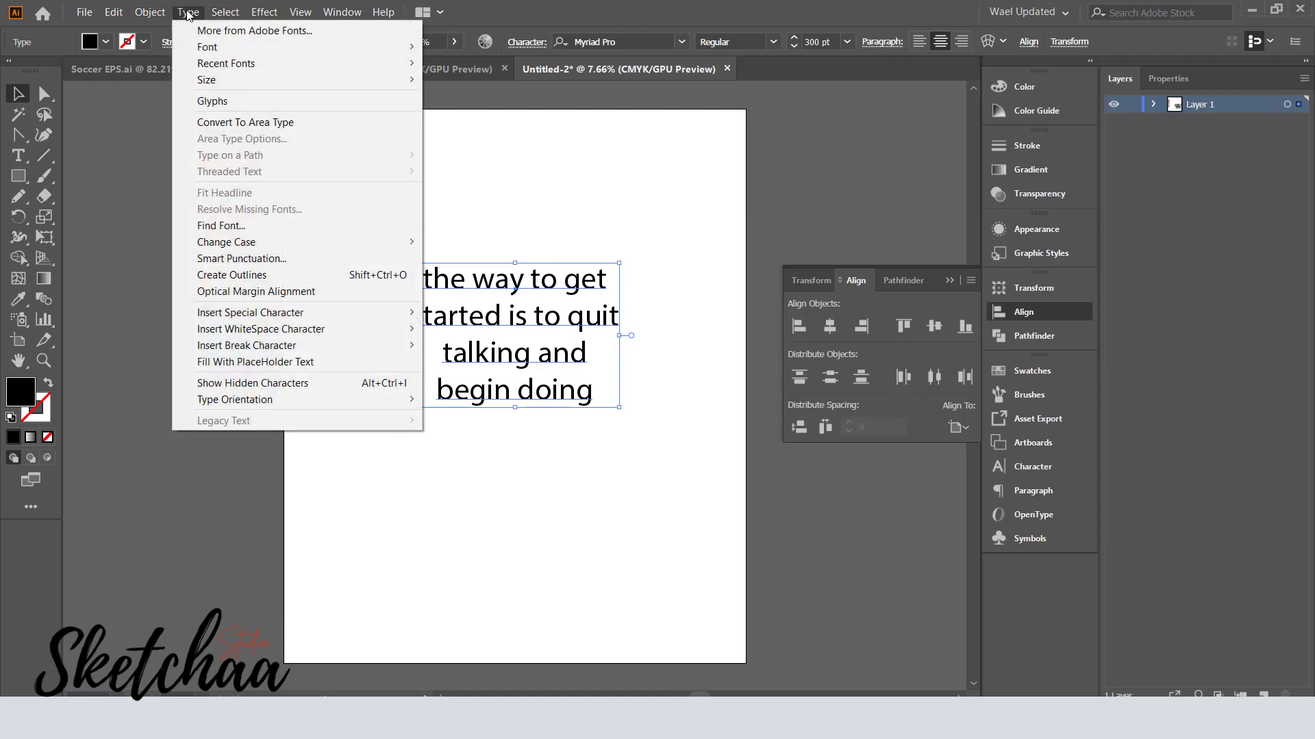
mouse_move(233, 241)
left_click(446, 243)
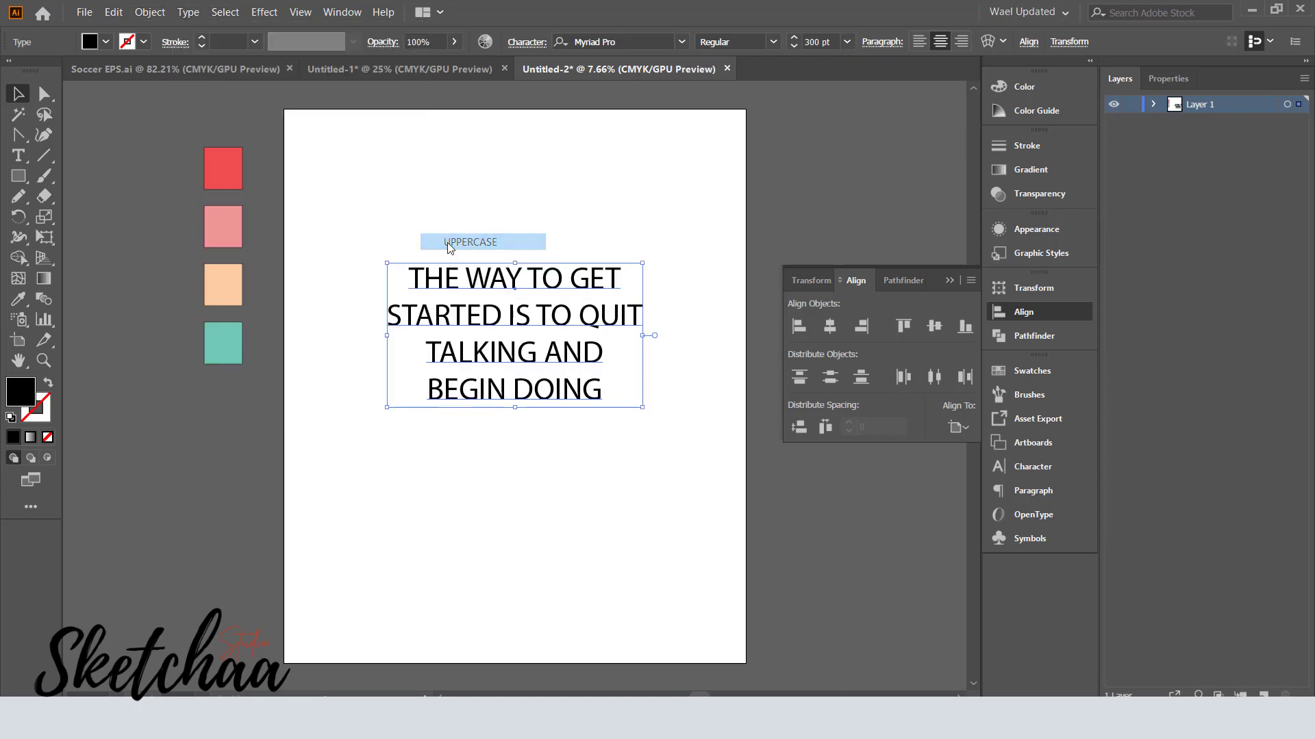
Set the quote's font to Impact and scale the text block up from its centre to about 504 pt.
left_click(682, 44)
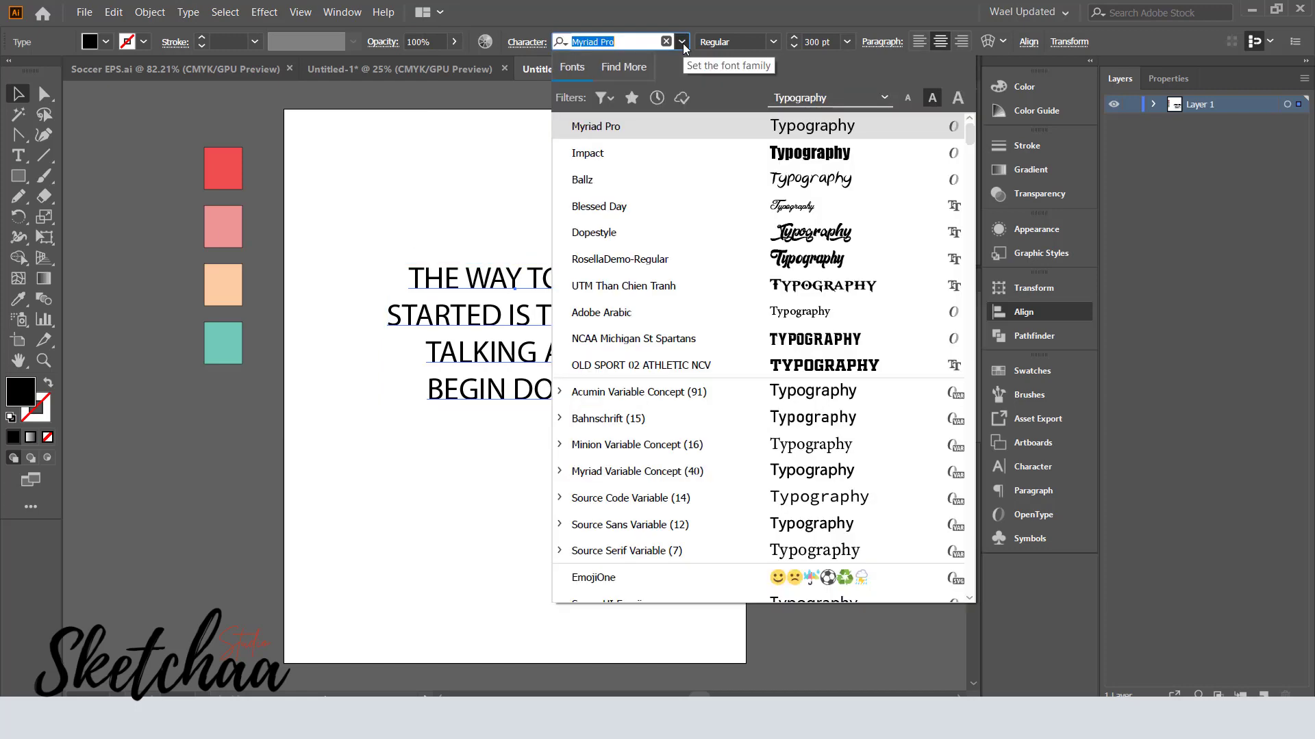
left_click(637, 154)
left_click_drag(635, 411, 712, 463)
left_click(787, 508)
left_click(612, 324)
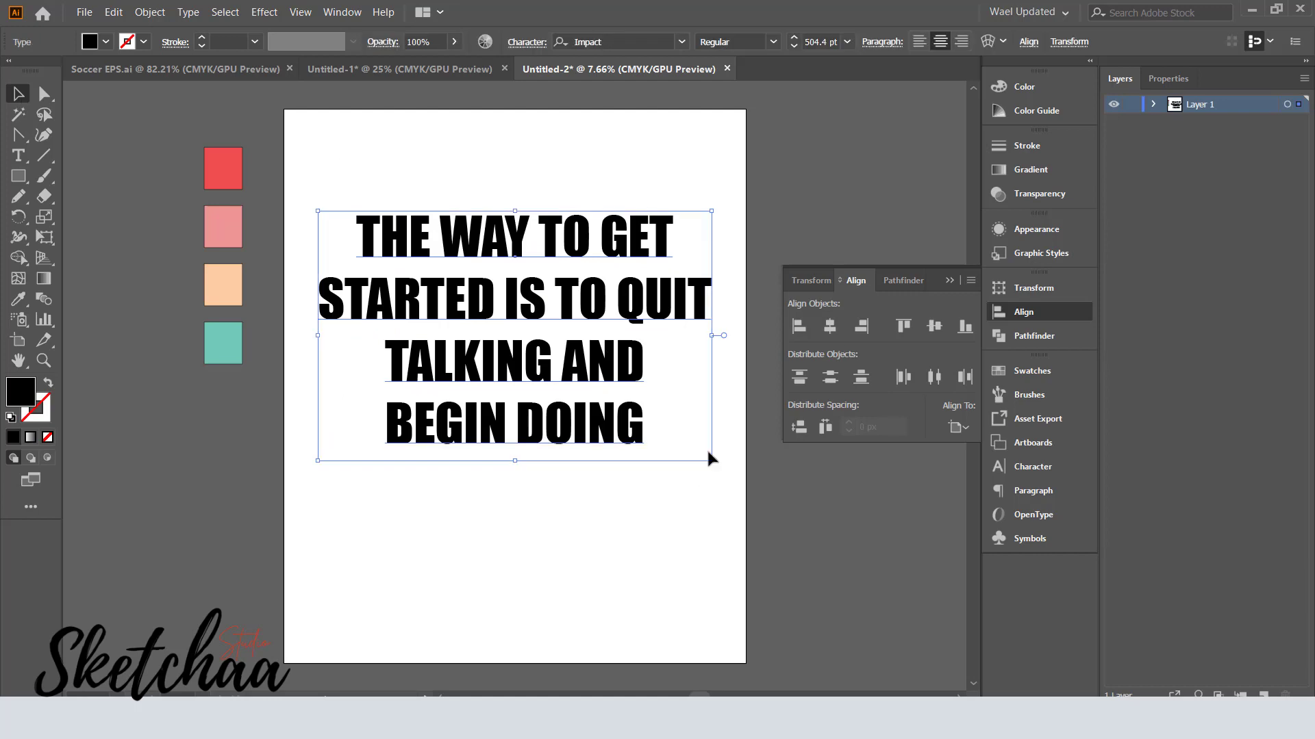
Run the script that splits the quote into a separate text object for each line.
left_click(84, 11)
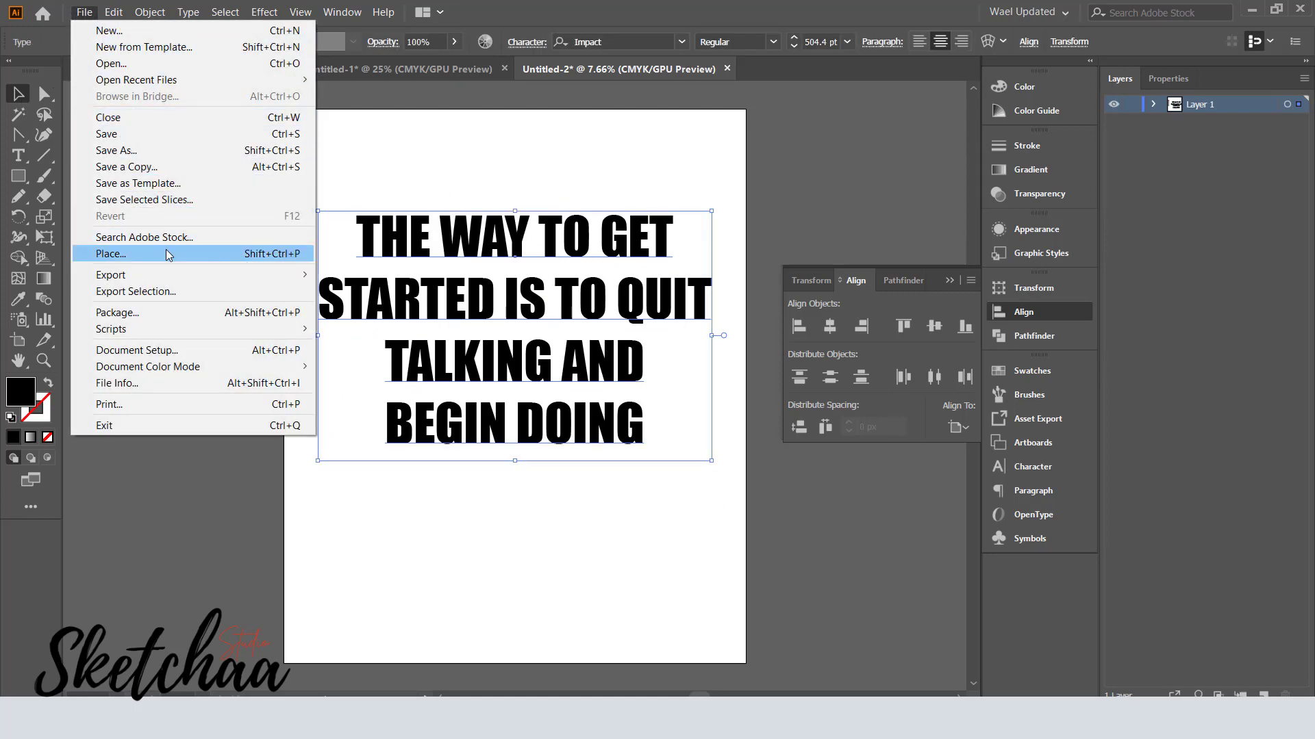
mouse_move(185, 329)
left_click(401, 329)
Move the second, third and fourth text lines upward to tighten the gaps between the quote's lines.
left_click_drag(546, 311, 544, 295)
left_click_drag(517, 361, 513, 328)
left_click_drag(513, 425, 527, 381)
key("ctrl+shift+a")
left_click(545, 280)
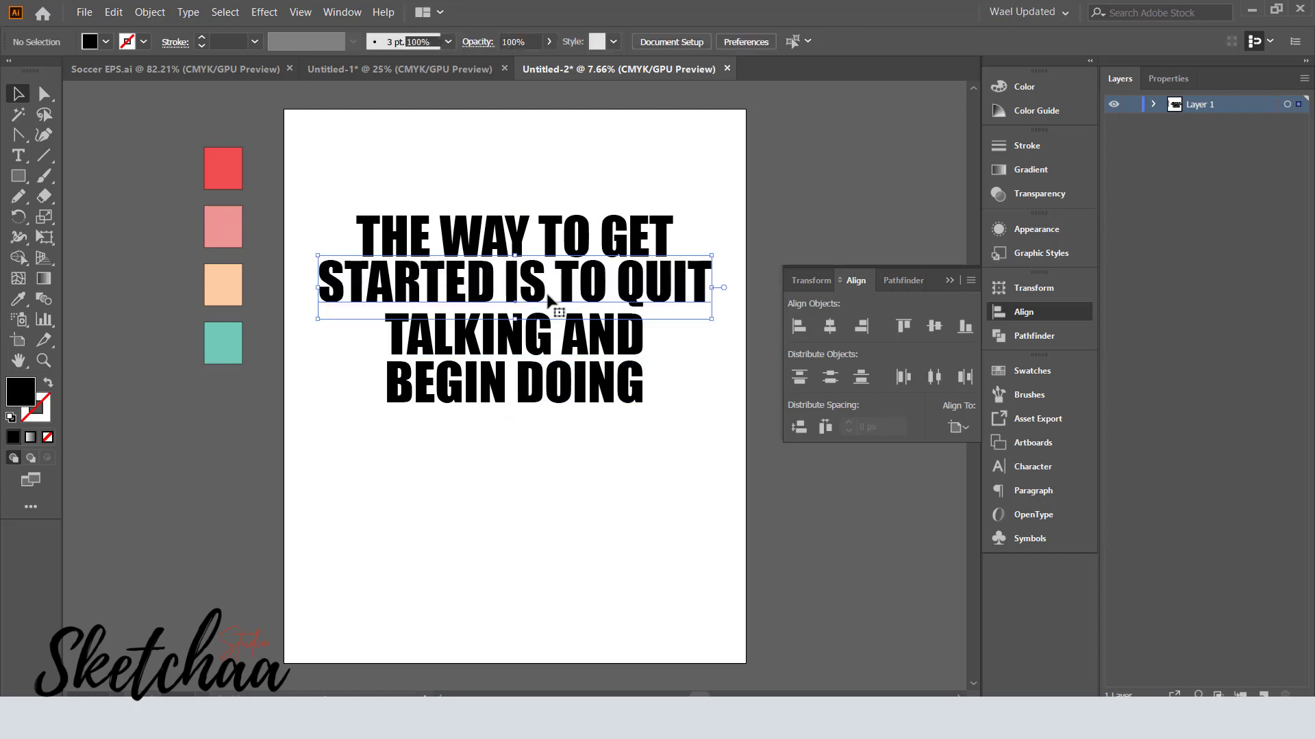
left_click_drag(526, 334, 525, 332)
left_click(495, 444)
left_click_drag(528, 391, 528, 384)
left_click(490, 466)
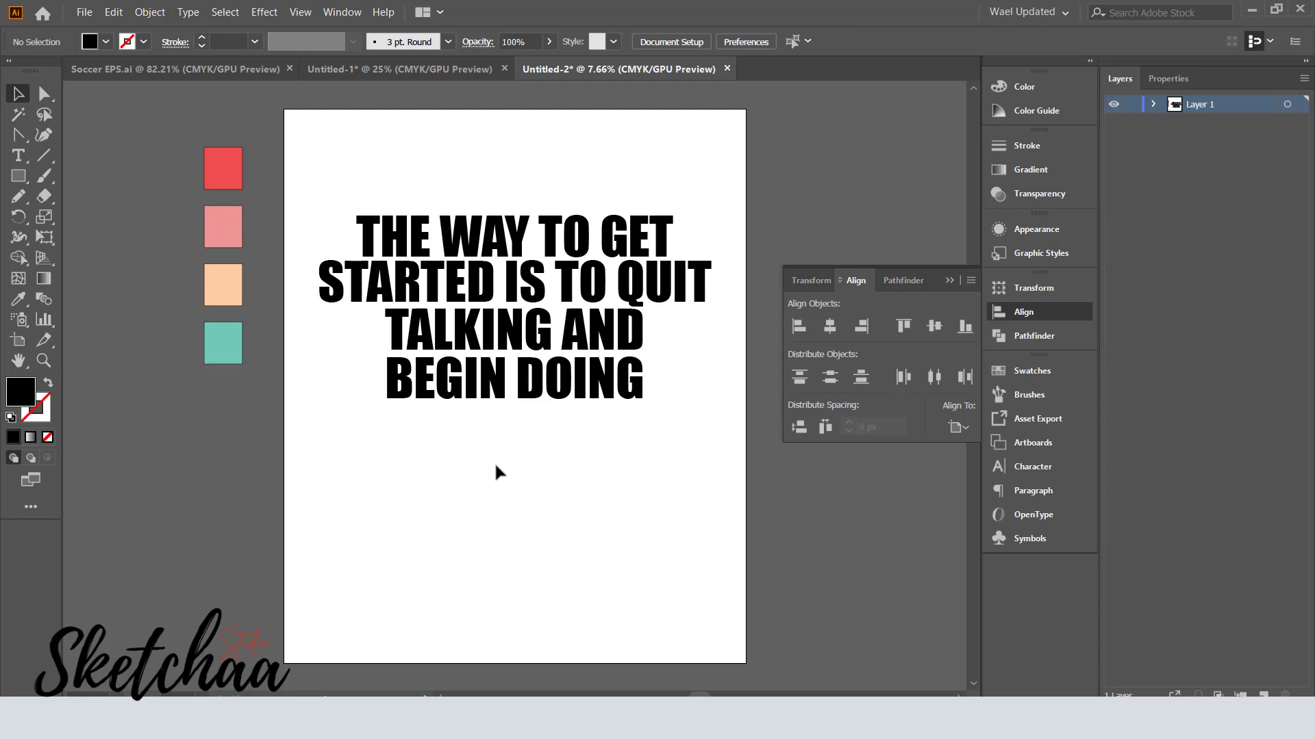
Create a black 4500 x 5400 px rectangle and centre it horizontally and vertically on the artboard.
left_click(19, 176)
left_click(301, 128)
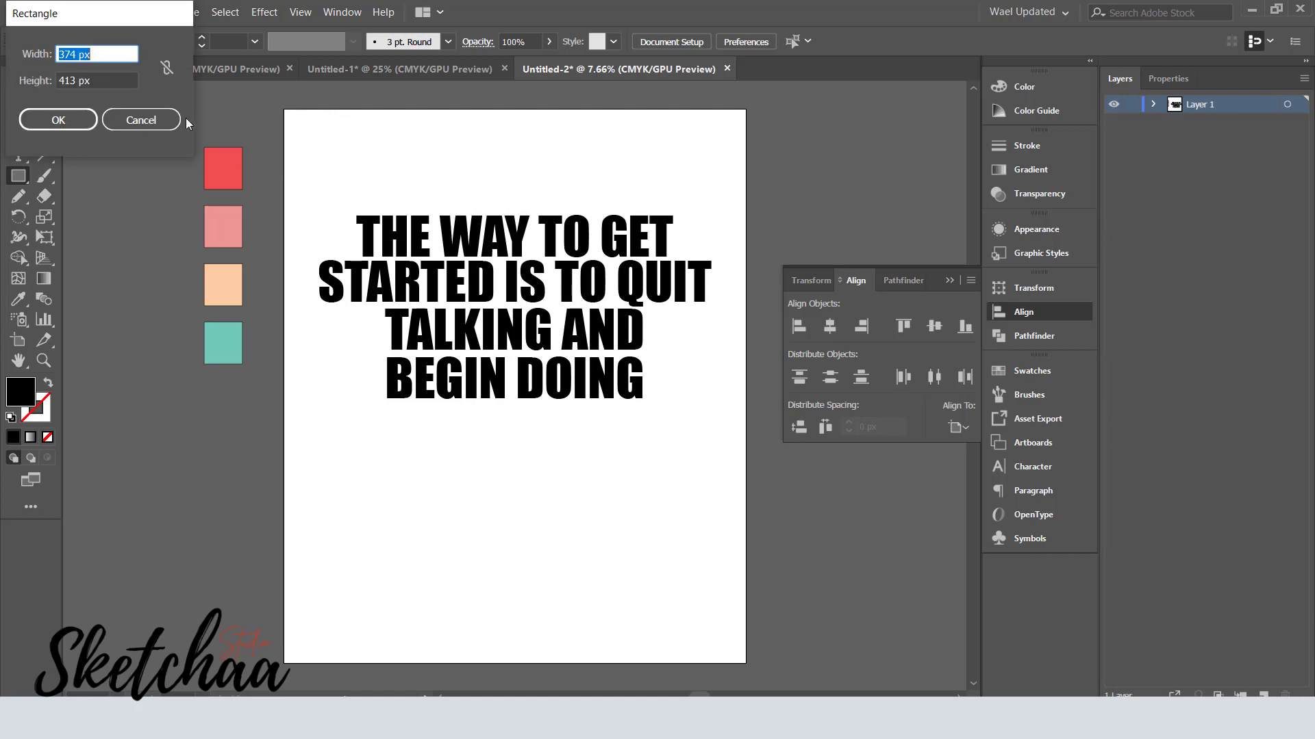
type("4500")
key("Tab")
type("5400")
key("Return")
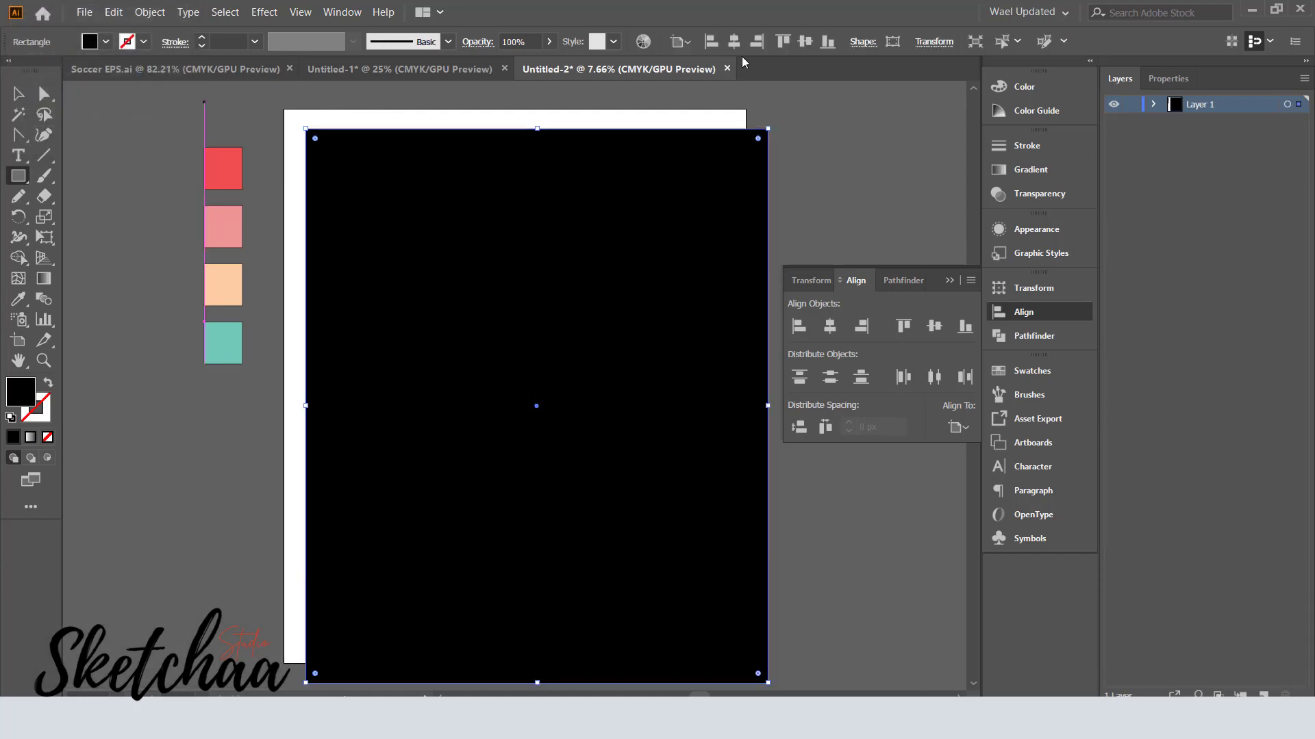
left_click(738, 46)
left_click(805, 43)
Cut the black rectangle, paste it in back of all artwork, and lock it in the layer list.
left_click(19, 94)
key("ctrl+x")
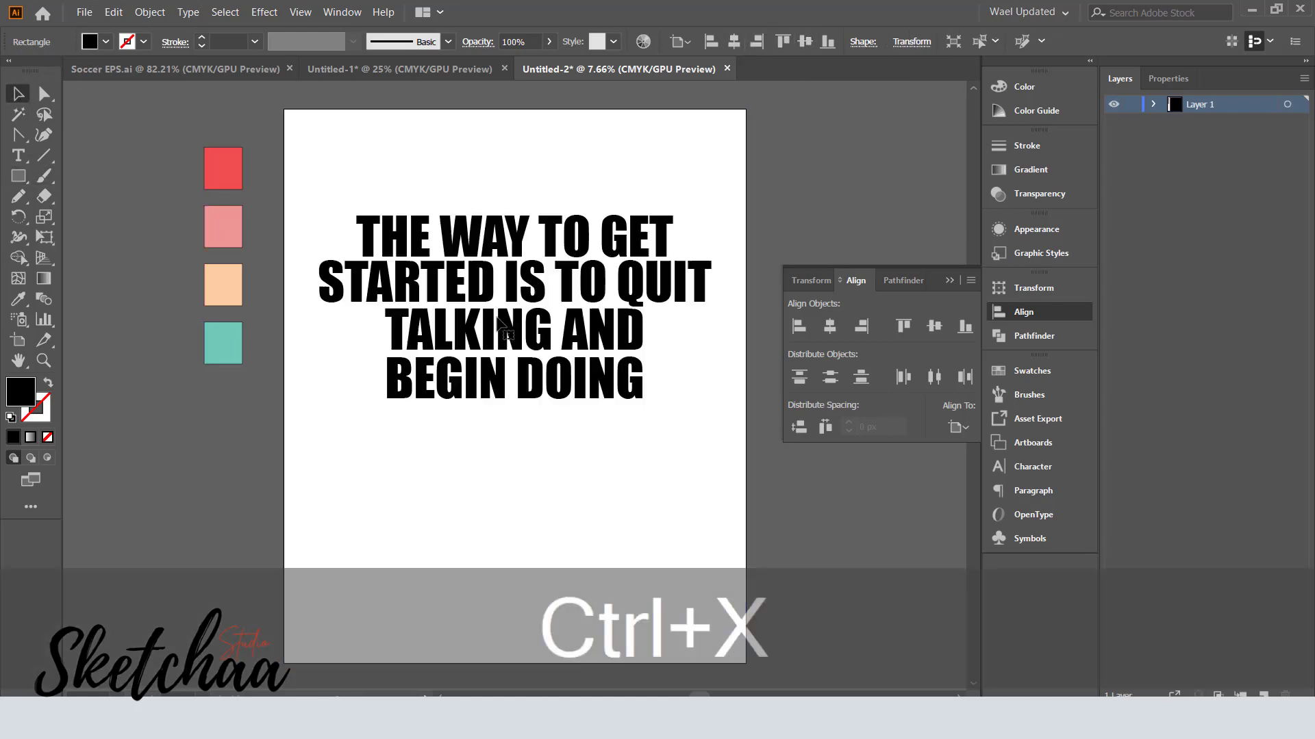
key("ctrl+b")
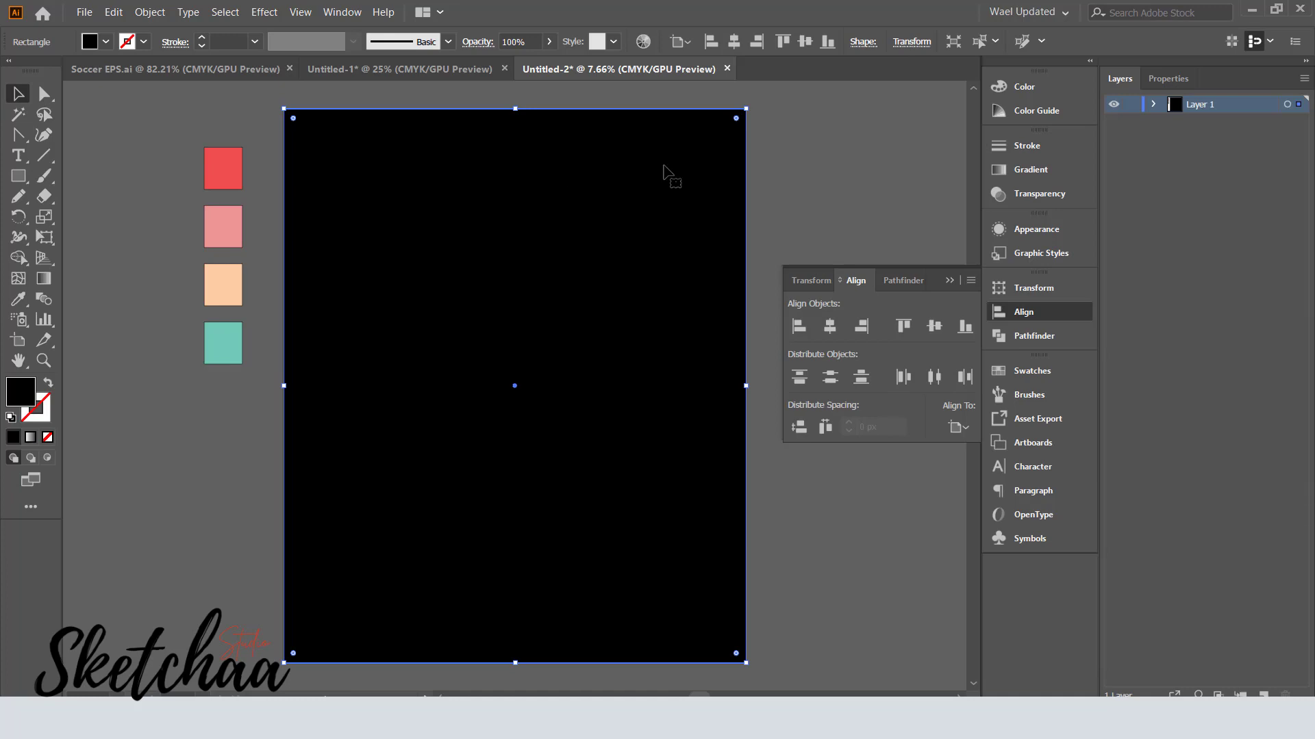
left_click(1156, 104)
left_click(1132, 266)
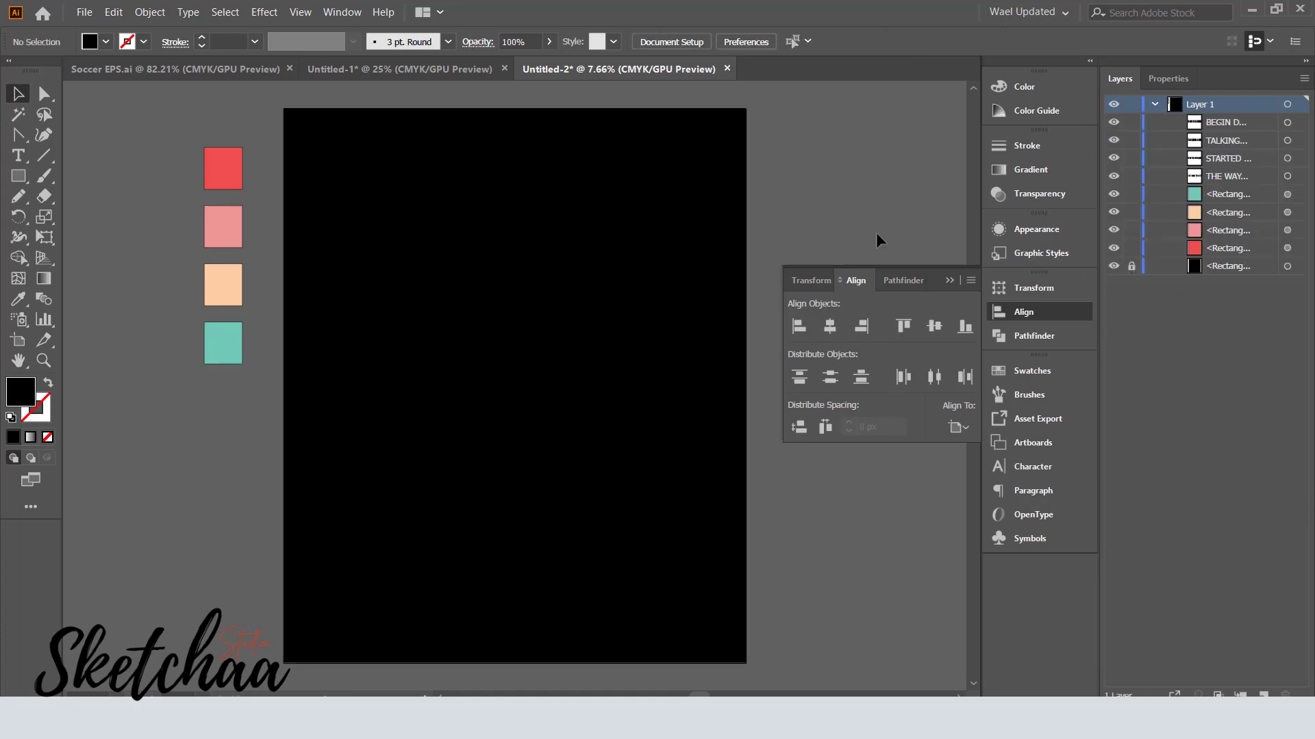
Fill all four text lines of the quote with white.
left_click_drag(715, 142, 359, 592)
left_click(105, 42)
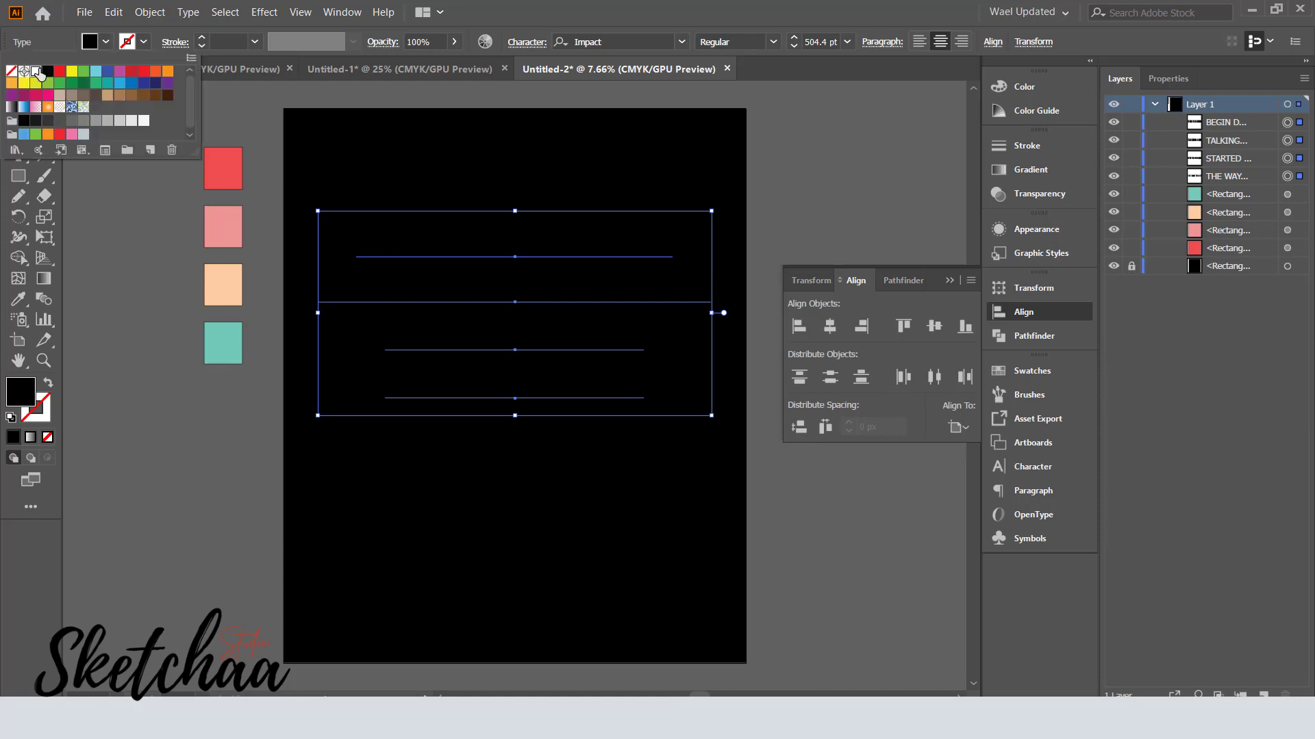
left_click(35, 70)
left_click(655, 476)
Convert the four white text lines to outlines.
left_click_drag(346, 368, 411, 220)
right_click(477, 373)
left_click(490, 474)
left_click(489, 483)
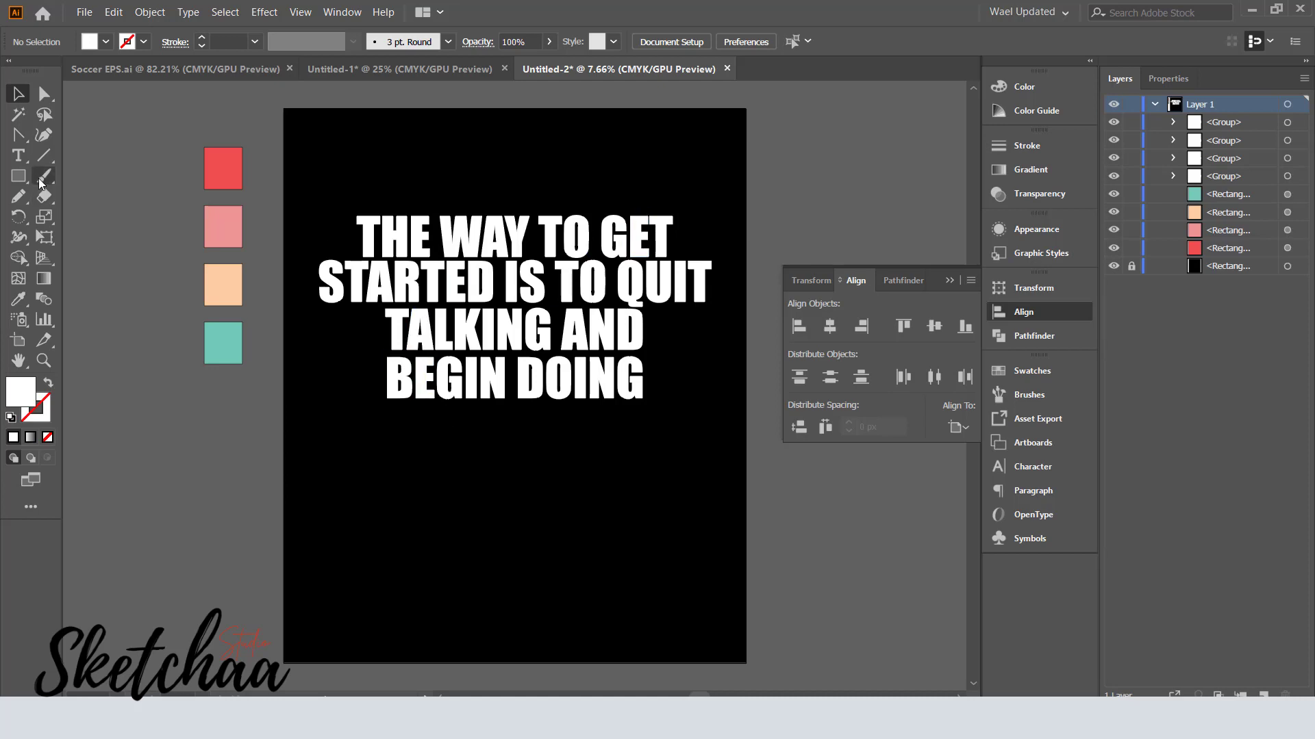
Draw a diagonal line segment across the left part of the quote, extending it past the text's upper edge.
left_click(44, 155)
left_click_drag(443, 198, 290, 373)
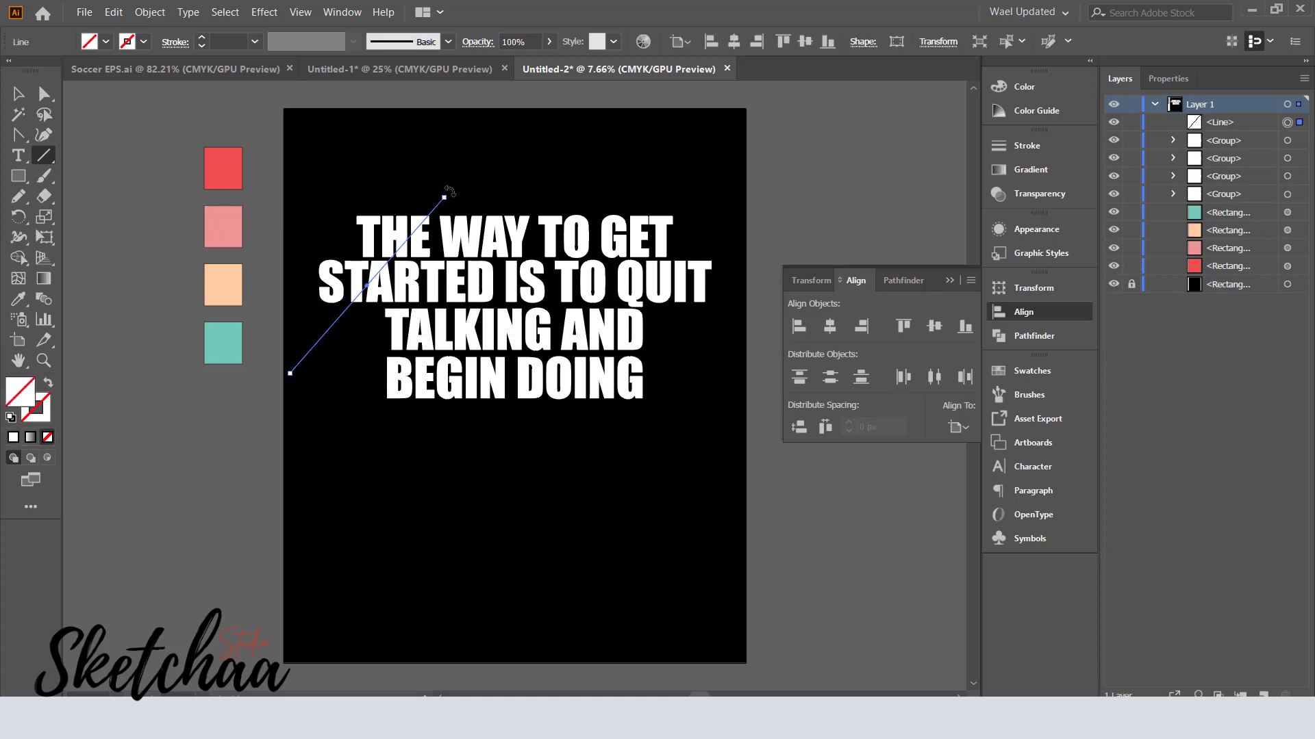
left_click_drag(446, 199, 477, 171)
left_click(20, 95)
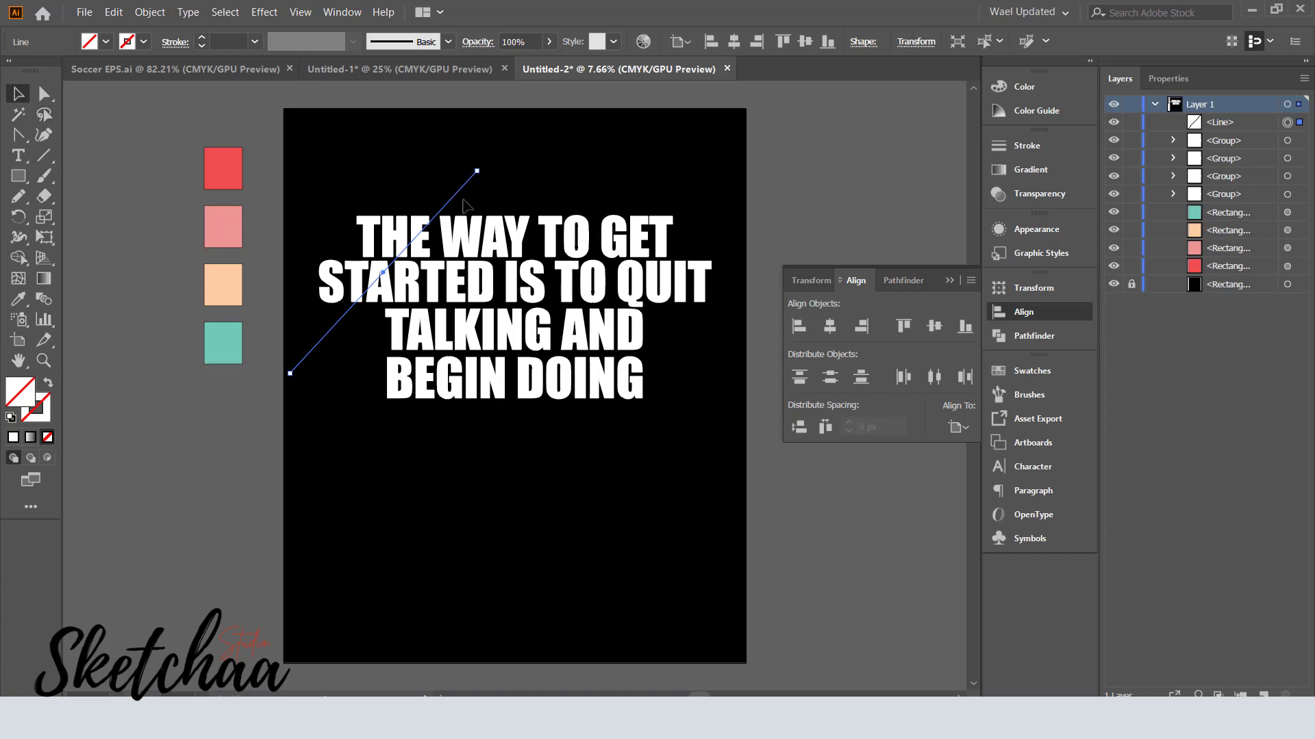
left_click_drag(452, 201, 483, 198)
key("ctrl+alt+z")
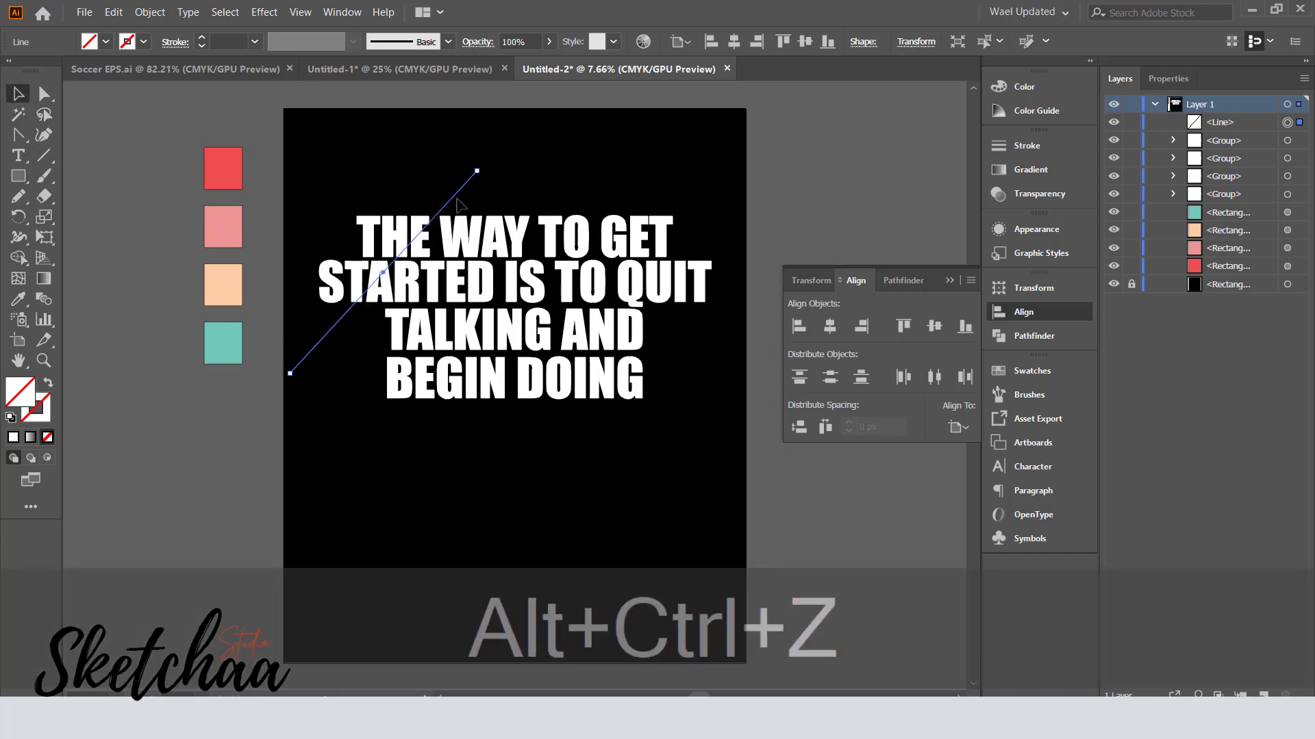
left_click_drag(450, 200, 498, 205)
key("ctrl+alt+z")
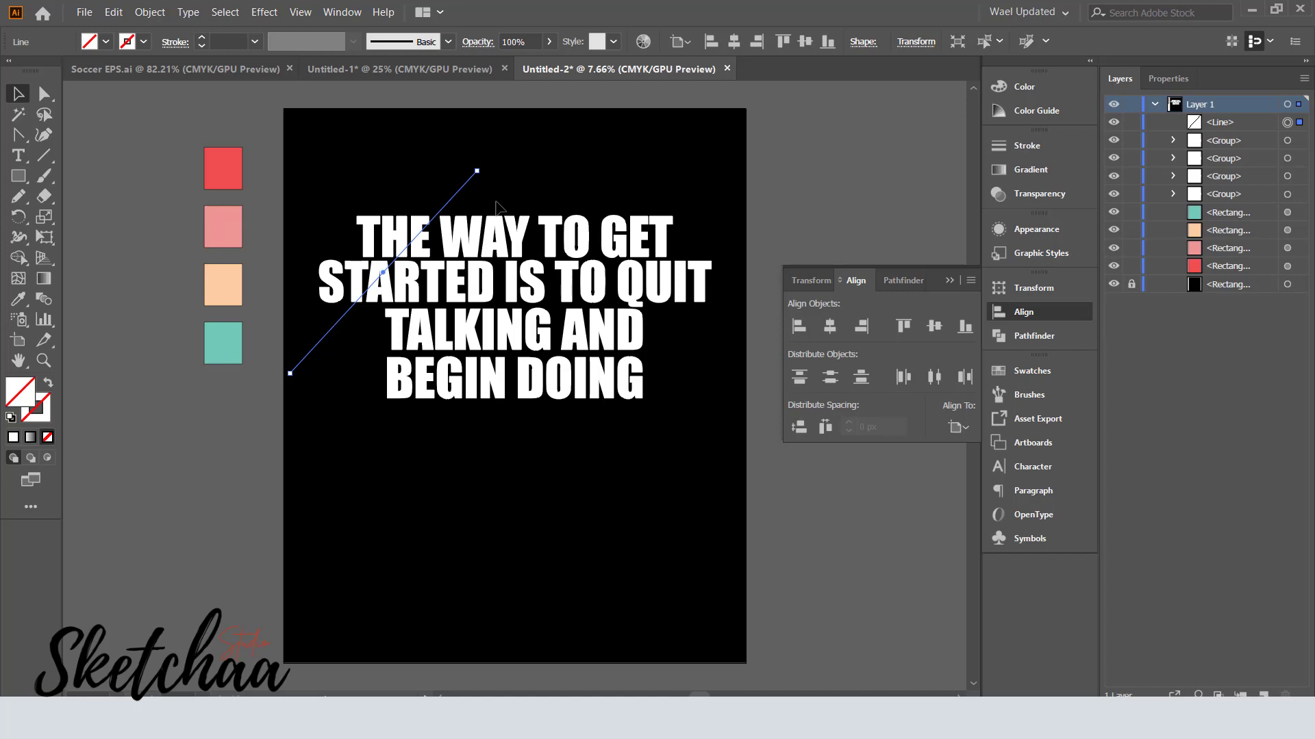
Give the diagonal line a black stroke and place two parallel copies across the middle and right parts of the quote, spacing the three lines.
left_click(143, 41)
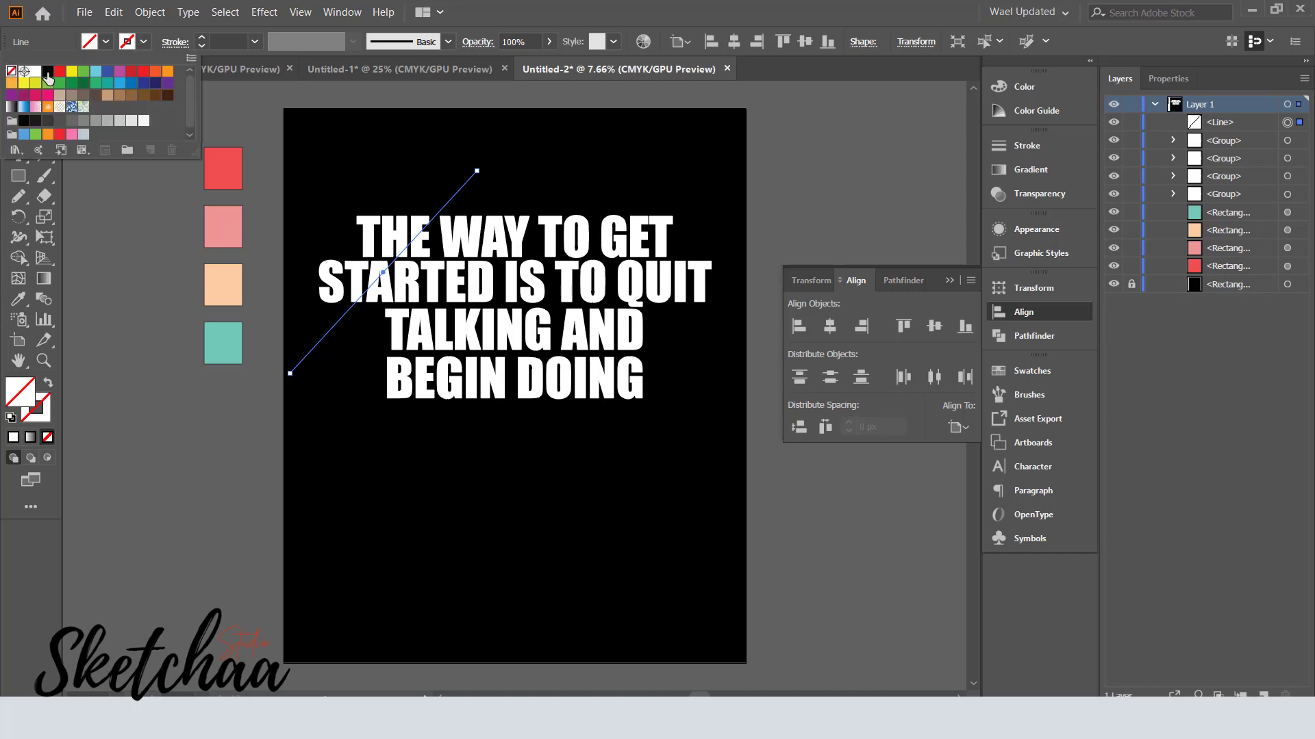
left_click(48, 77)
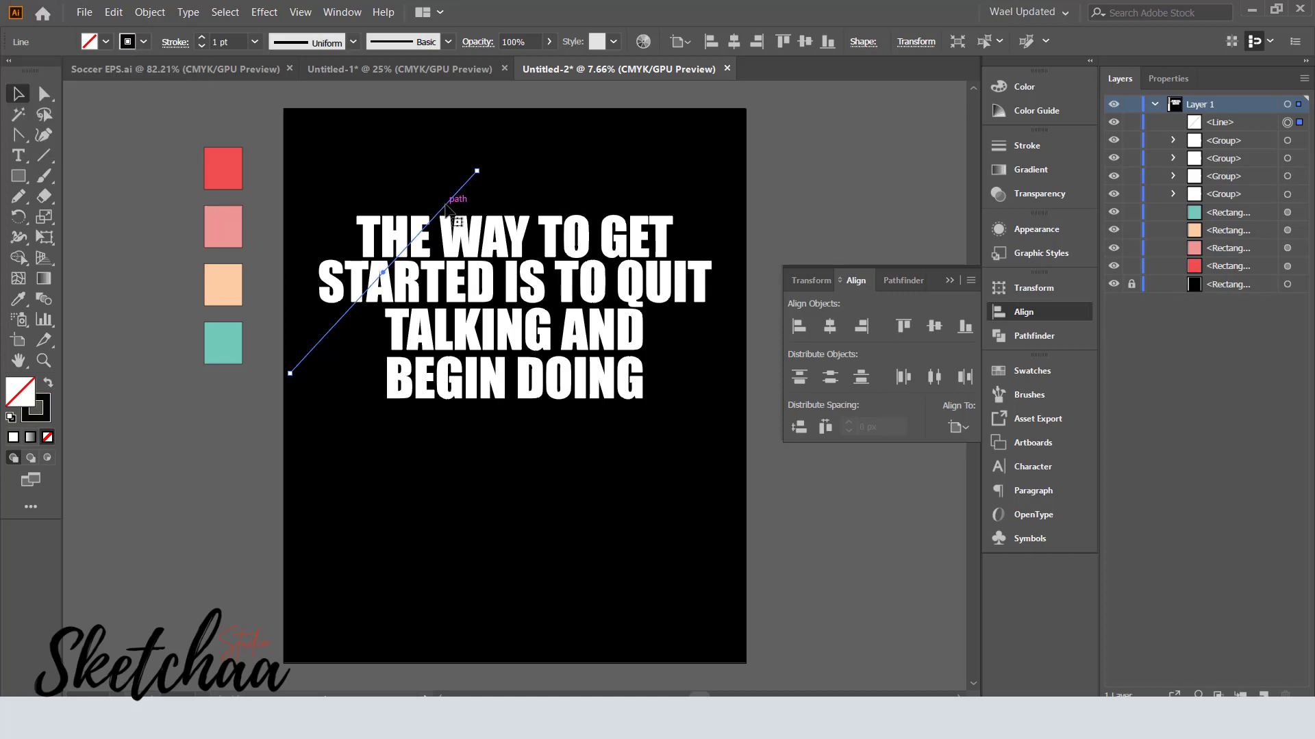
left_click_drag(446, 209, 653, 248)
left_click_drag(495, 264, 509, 281)
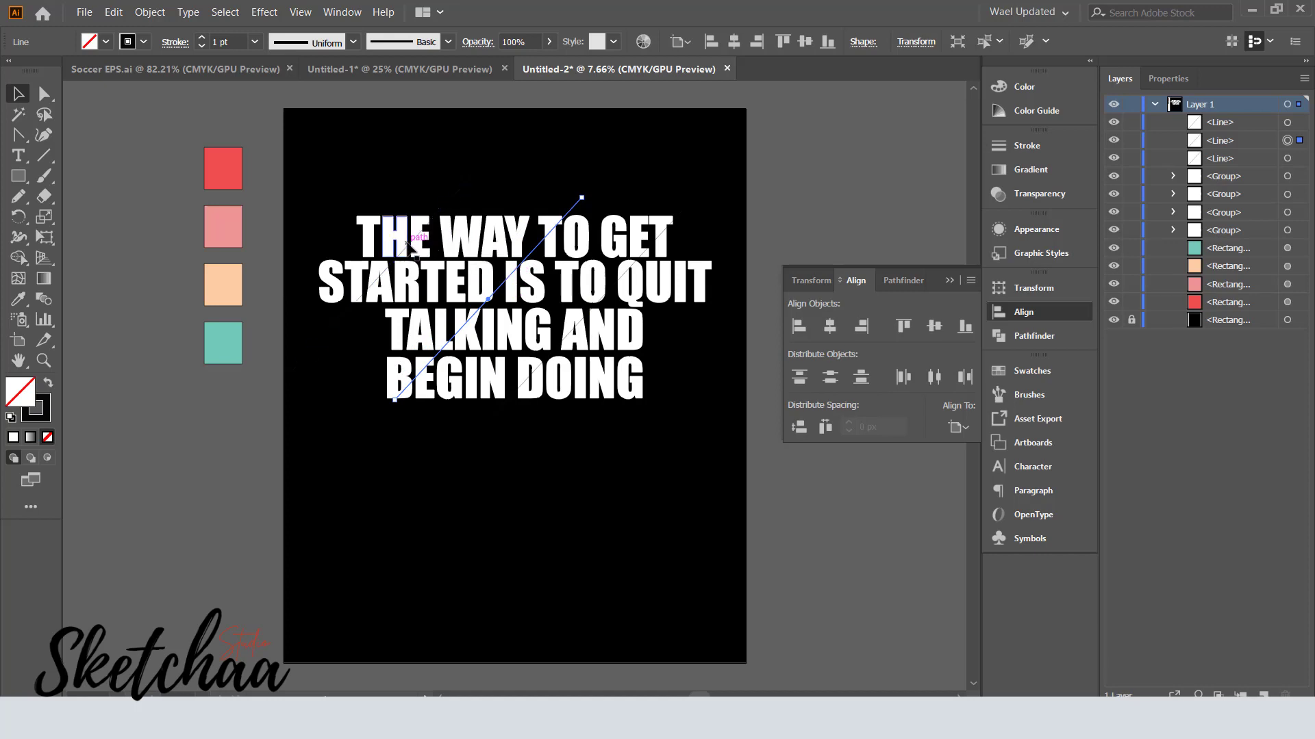
left_click_drag(444, 213, 453, 218)
Split the quote lettering along the three diagonal lines with Pathfinder Divide.
left_click_drag(725, 171, 302, 416)
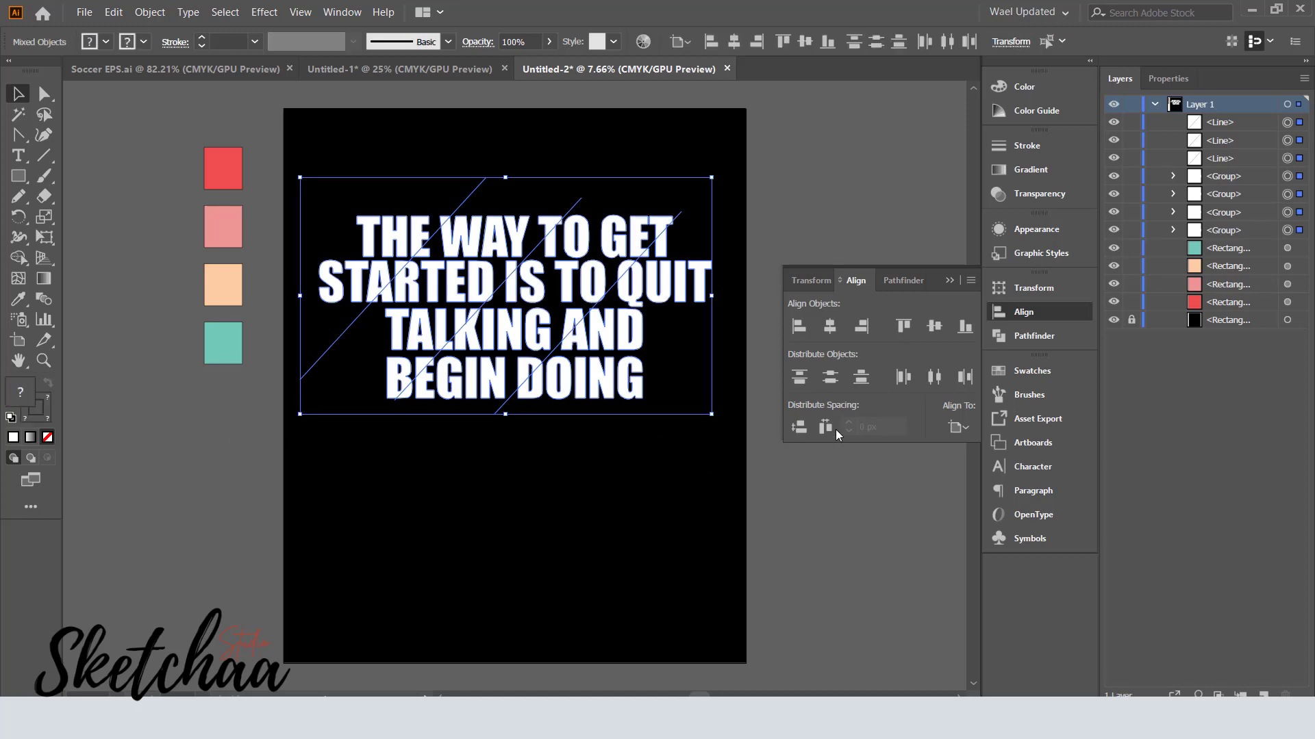
left_click(1037, 337)
left_click(801, 370)
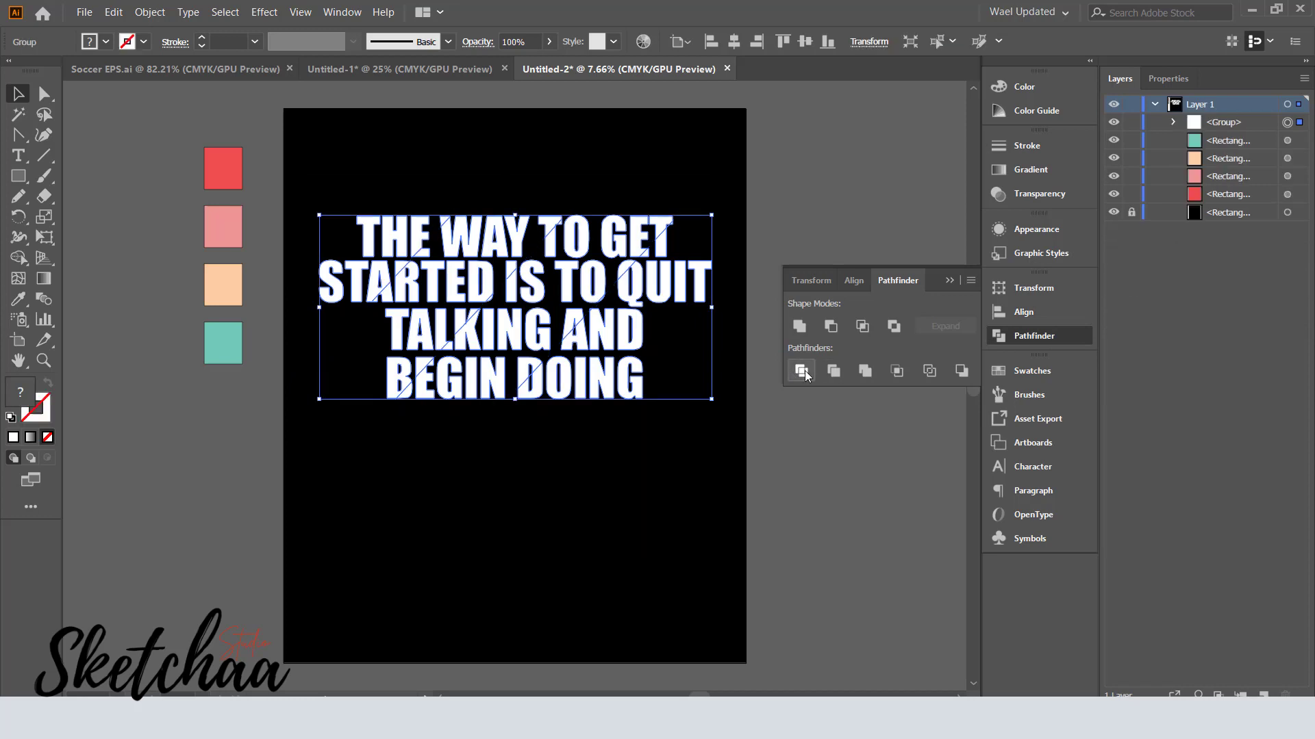
Ungroup the divided quote into separate letter pieces and deselect them.
left_click(597, 505)
left_click(450, 236)
right_click(494, 338)
left_click(548, 464)
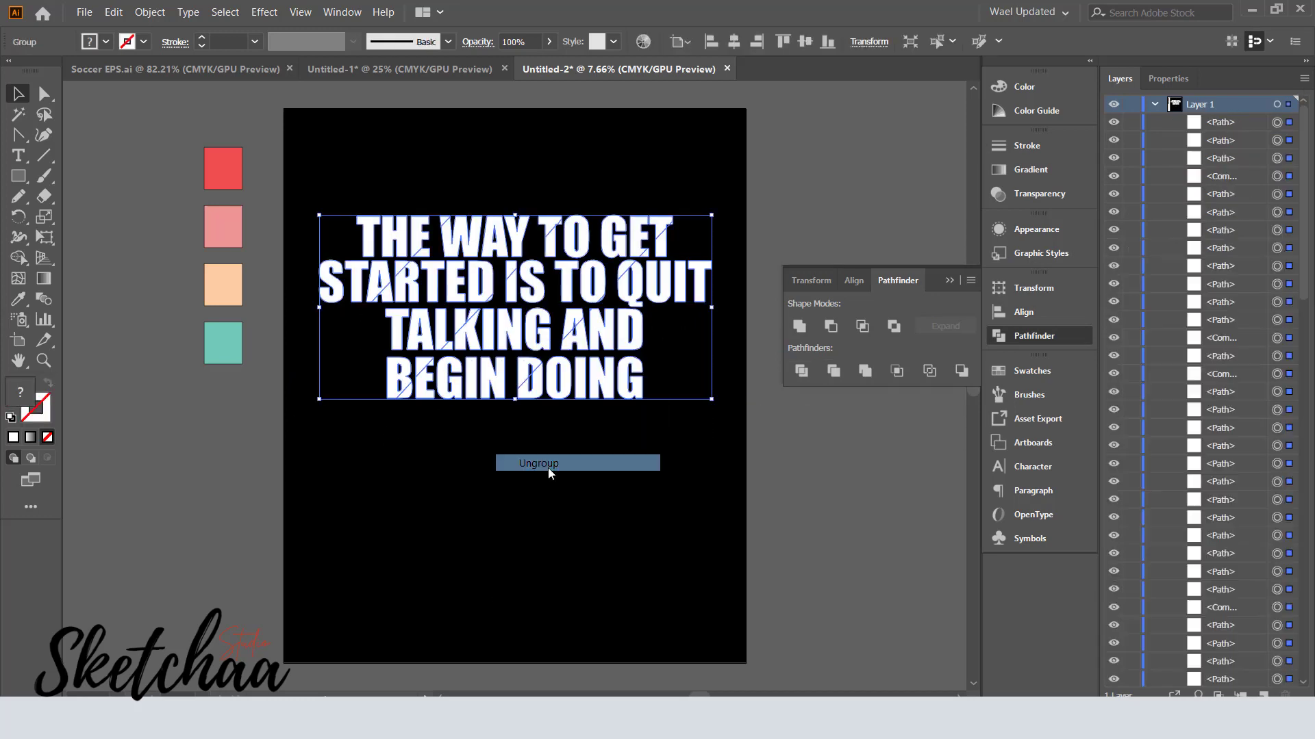
left_click(546, 473)
left_click_drag(419, 210, 402, 153)
left_click(326, 328)
left_click_drag(498, 183, 282, 336)
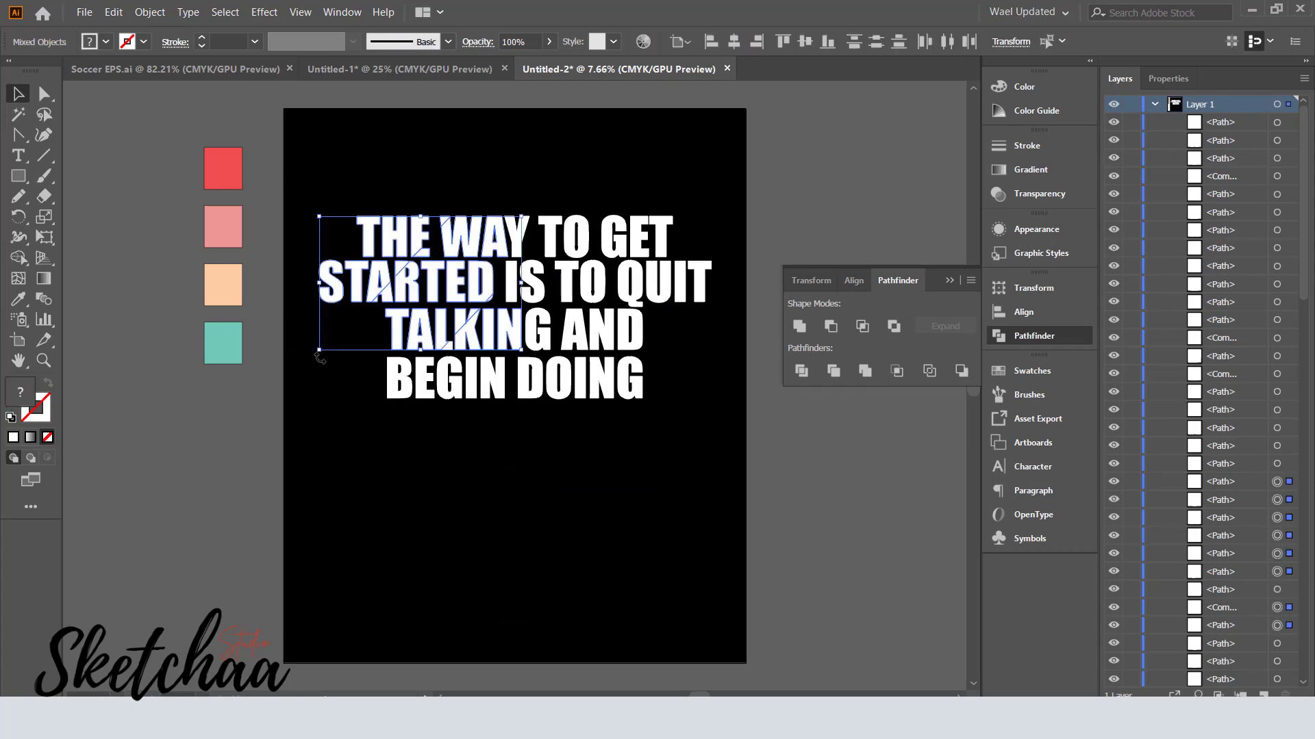
left_click(115, 144)
left_click(45, 115)
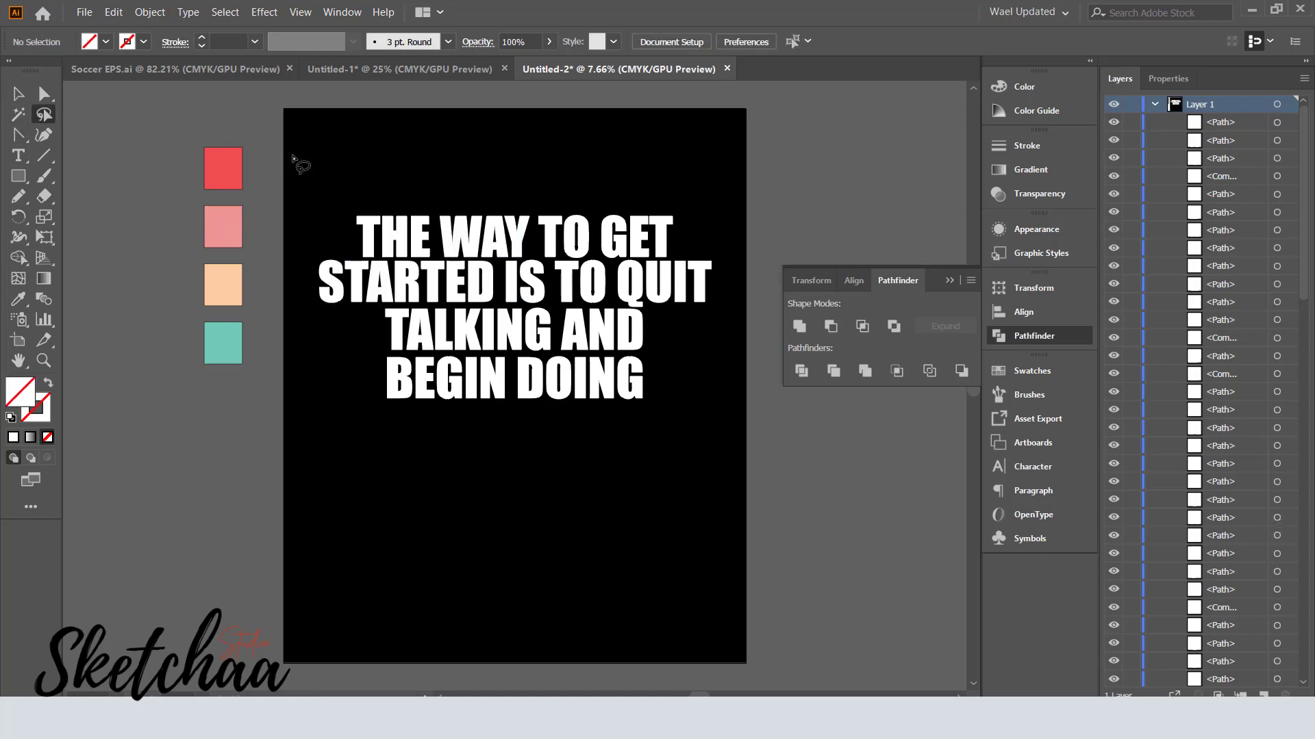
Lasso-select only the letter pieces left of the first diagonal cut, in THE, WAY and STARTED.
left_click(19, 94)
left_click_drag(700, 208, 313, 420)
left_click(44, 114)
left_click_drag(436, 225, 390, 266)
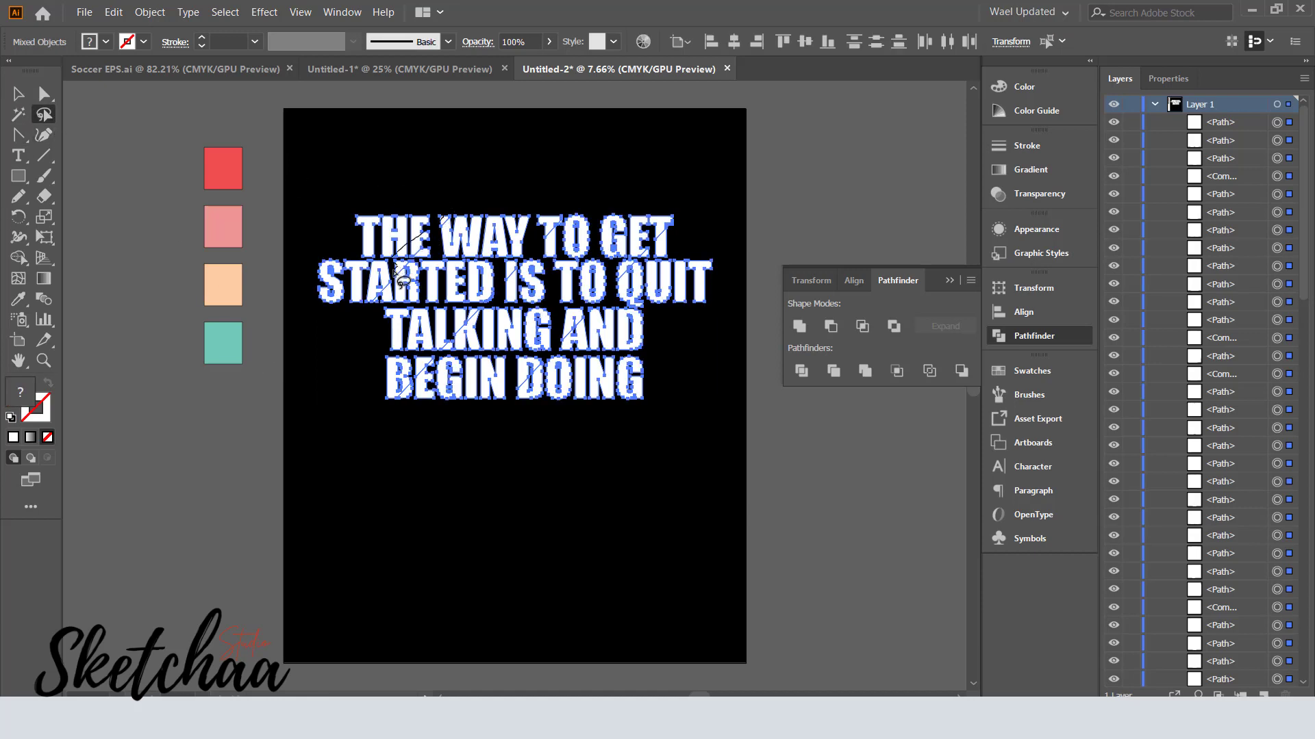
left_click_drag(318, 308, 377, 200)
left_click_drag(446, 223, 438, 224)
left_click(18, 300)
left_click(214, 156)
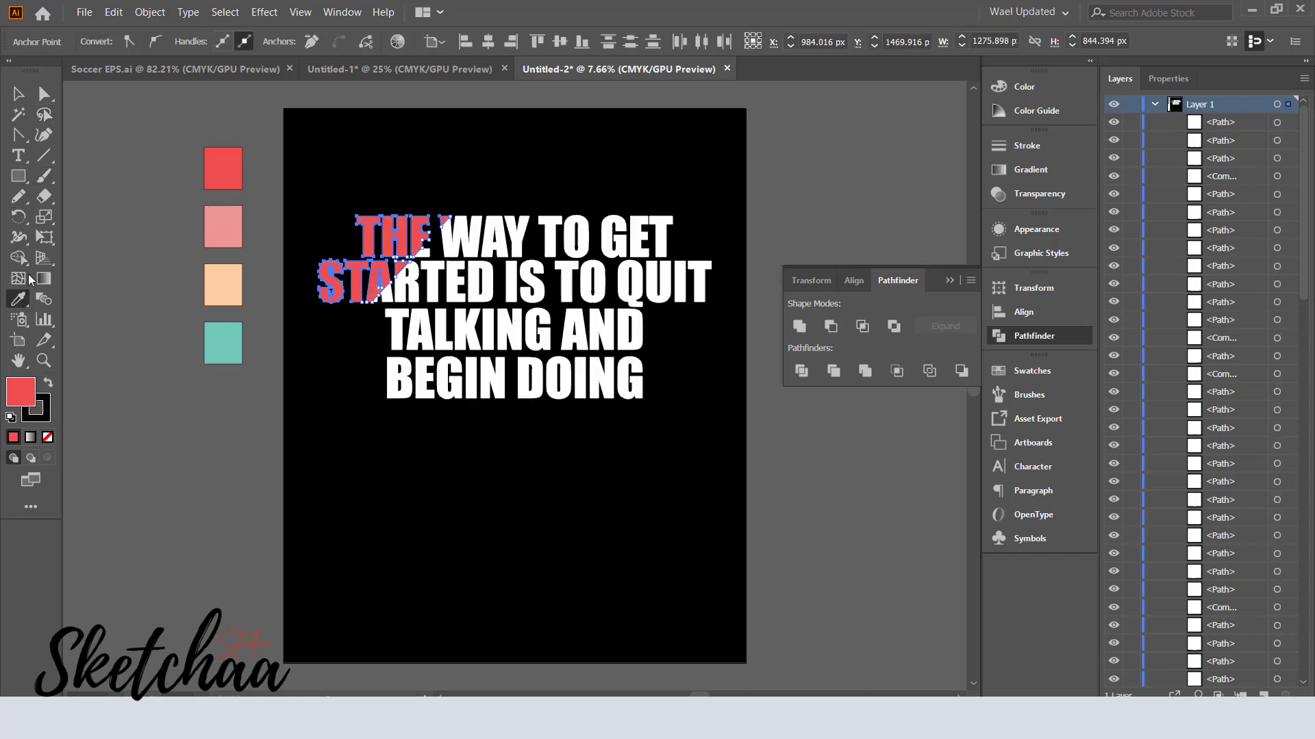
left_click(51, 117)
key("v")
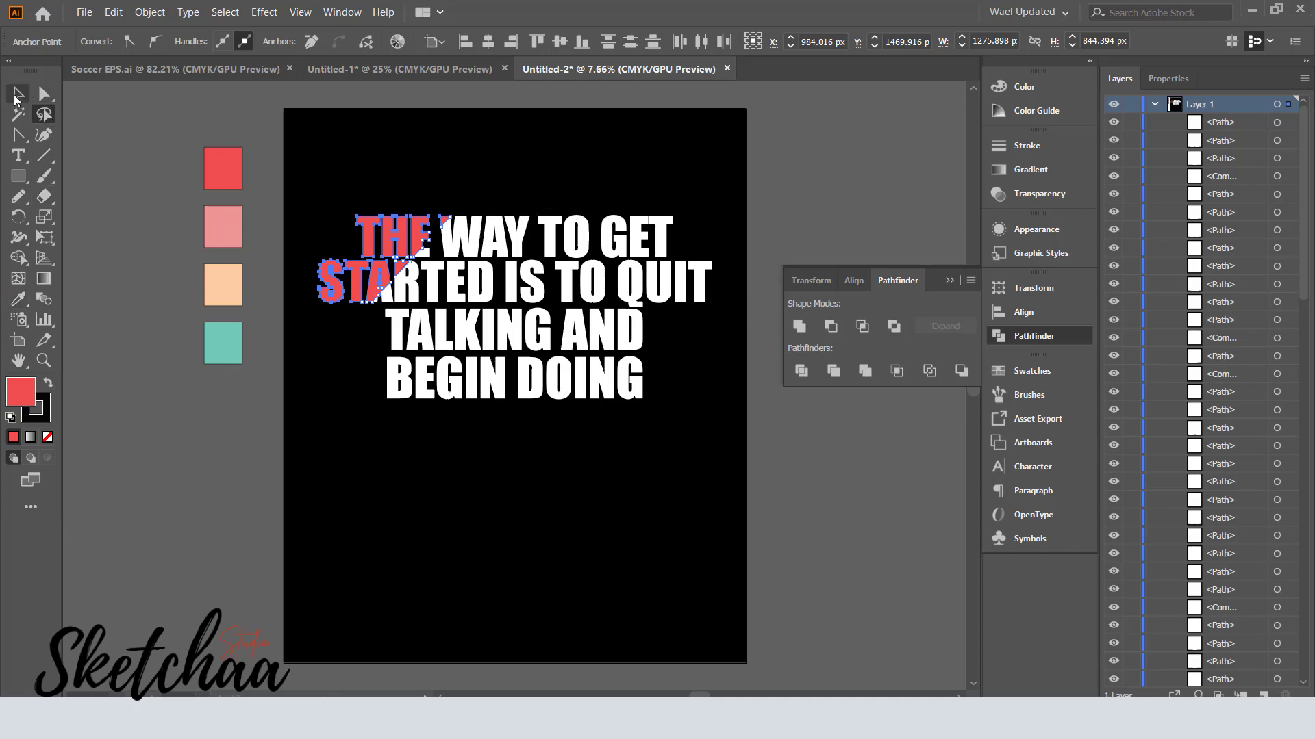
left_click(407, 281)
left_click_drag(413, 226, 419, 218)
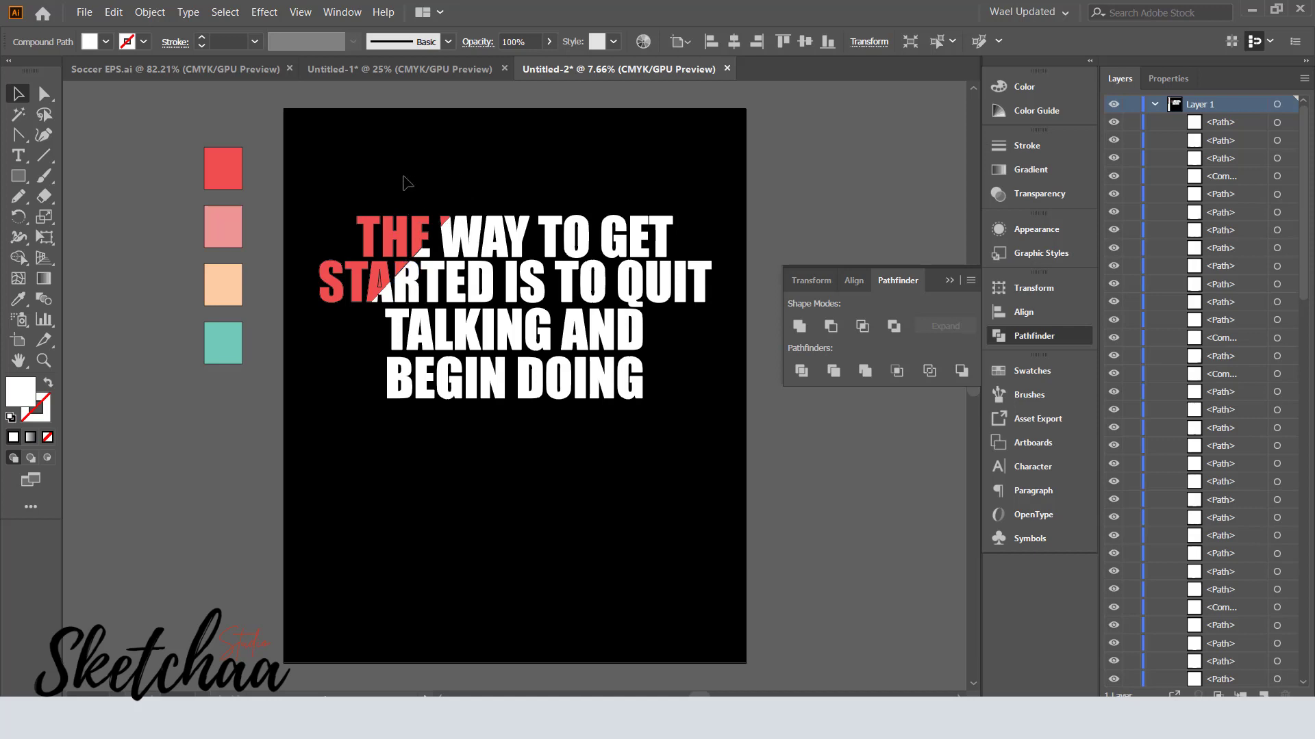
key("ctrl+z")
key("ctrl+z")
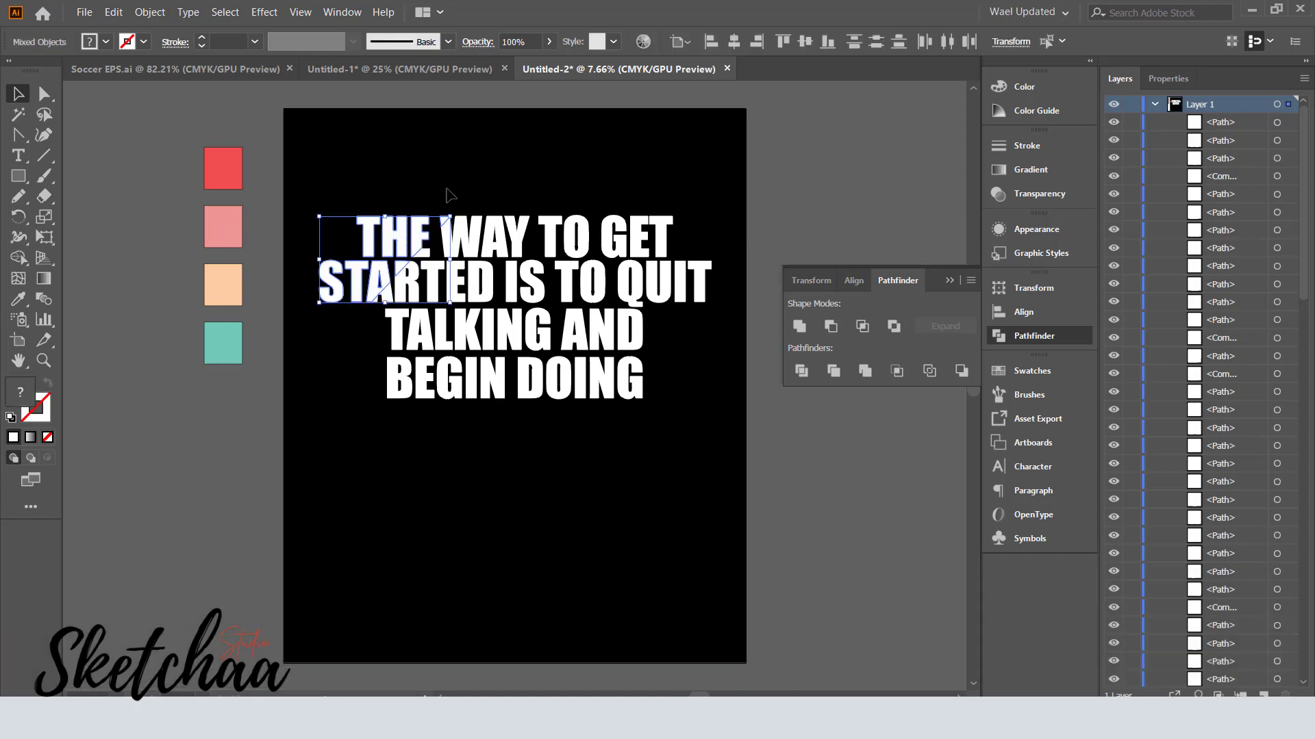
Group the selected pieces left of the first cut and colour them with the red palette swatch.
key("ctrl+g")
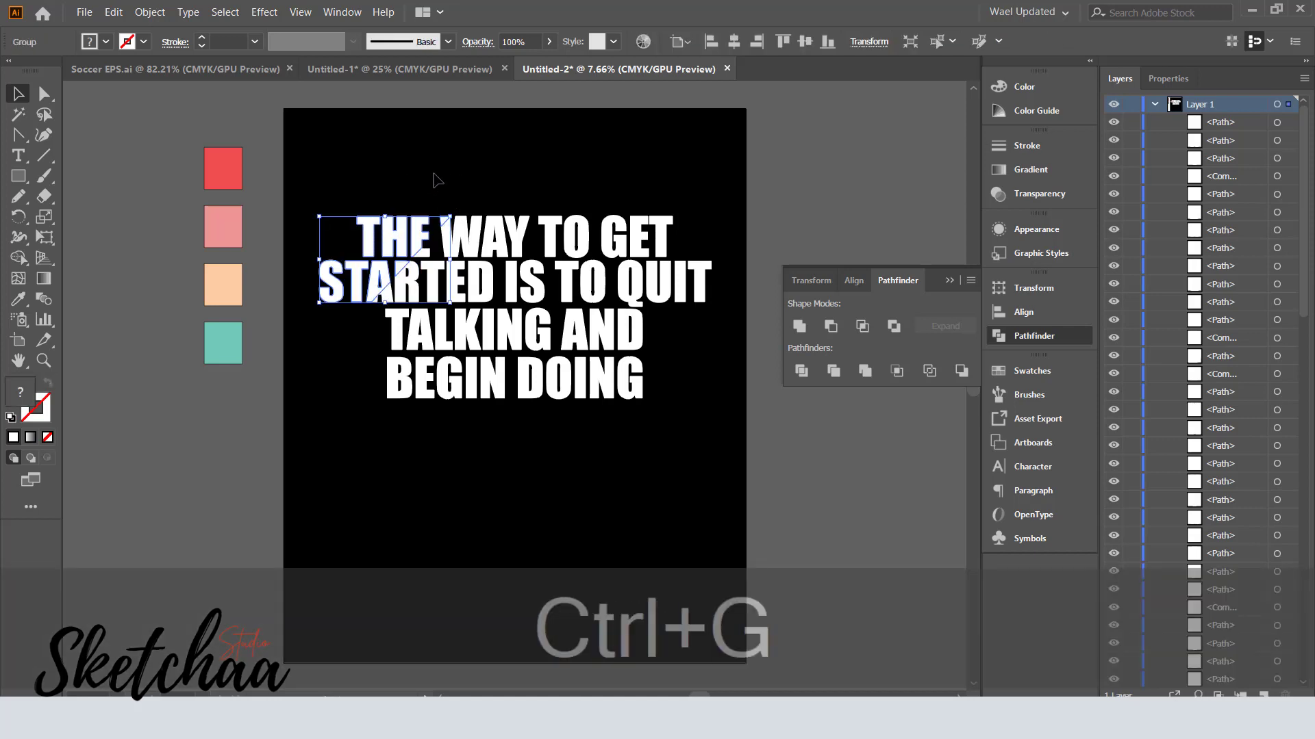
left_click(19, 301)
left_click(222, 167)
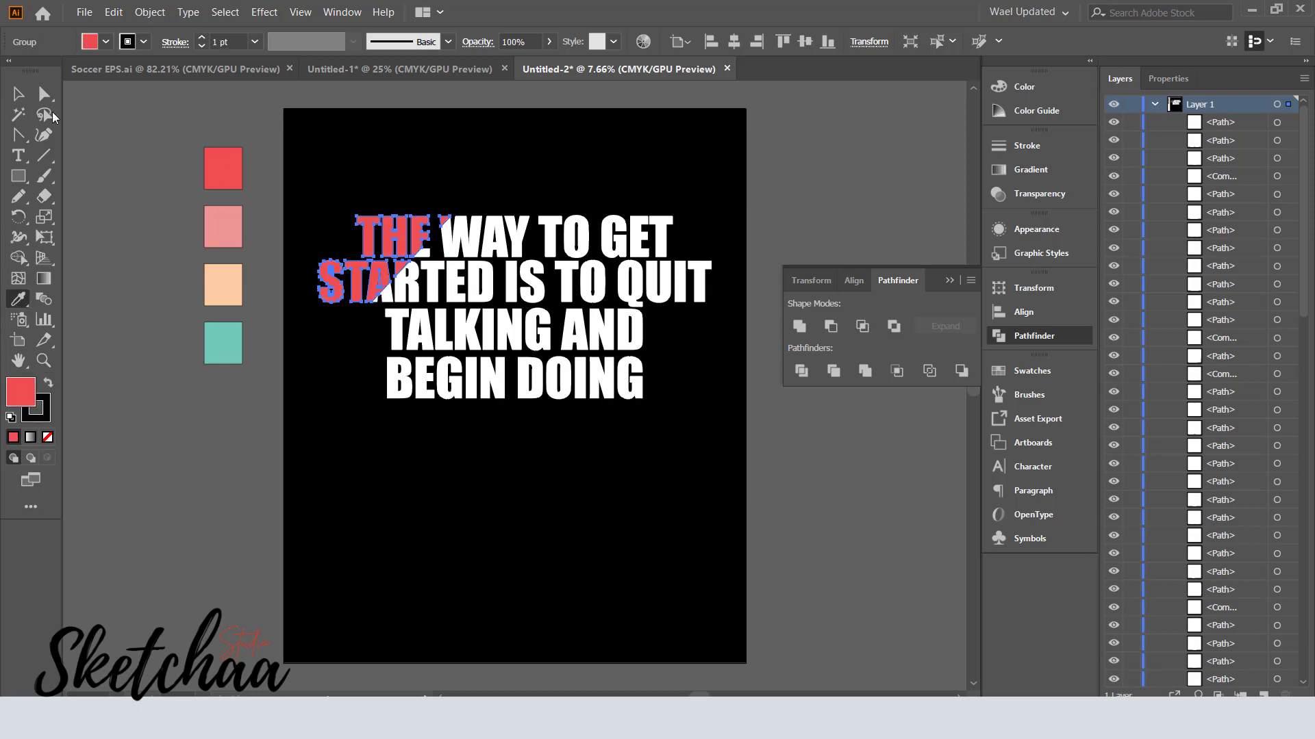
key("v")
left_click(538, 155)
left_click(496, 236)
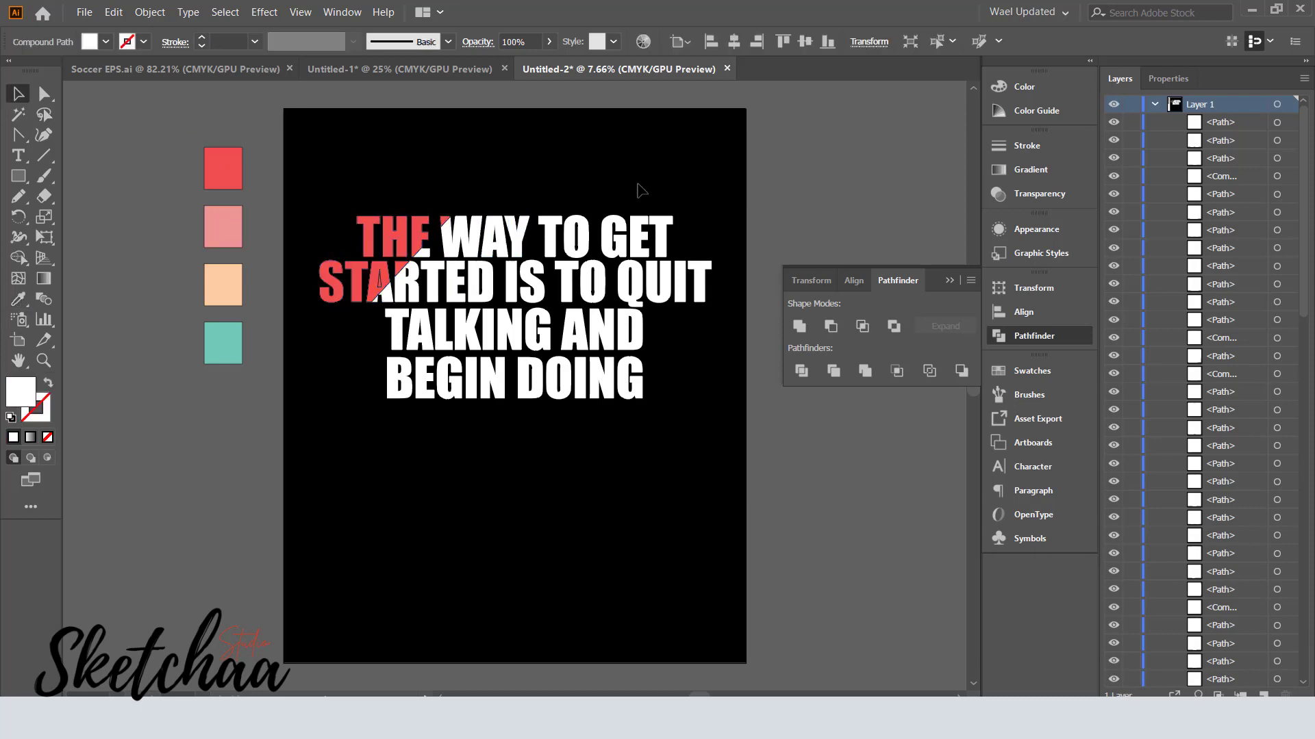
Lasso-select the letter pieces between the first and second diagonal cuts and colour them with the pink palette swatch.
left_click_drag(707, 198, 375, 423)
left_click(44, 115)
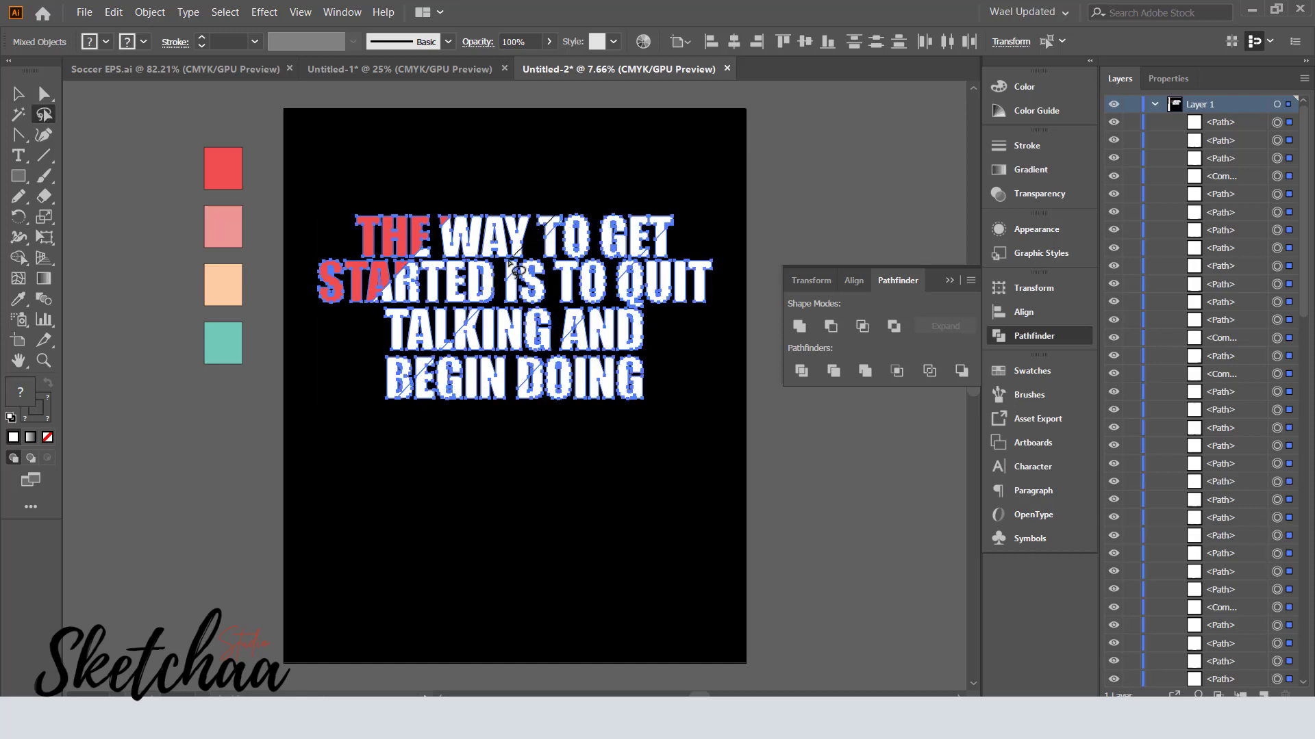
mouse_move(501, 277)
left_mouse_down()
mouse_move(397, 385)
mouse_move(372, 393)
mouse_move(375, 302)
mouse_move(408, 287)
mouse_move(467, 220)
mouse_move(558, 217)
left_mouse_up()
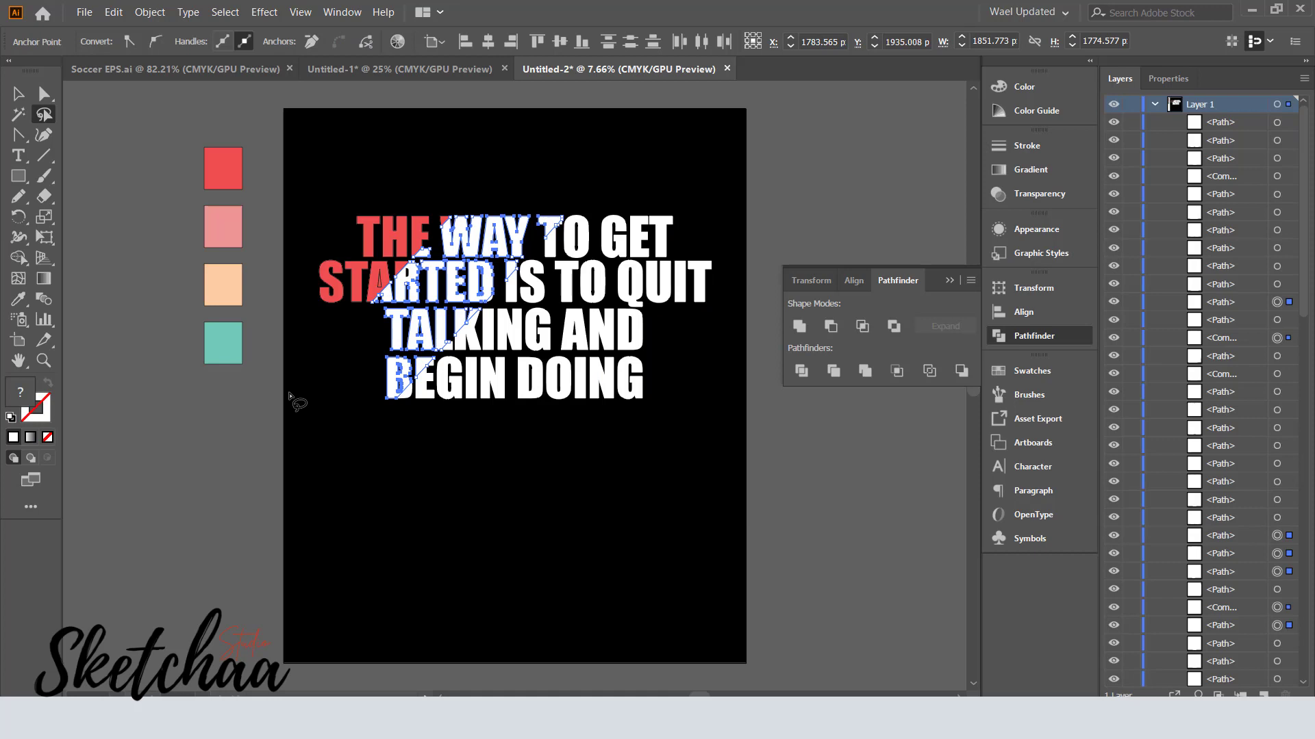
left_click(23, 295)
left_click(215, 222)
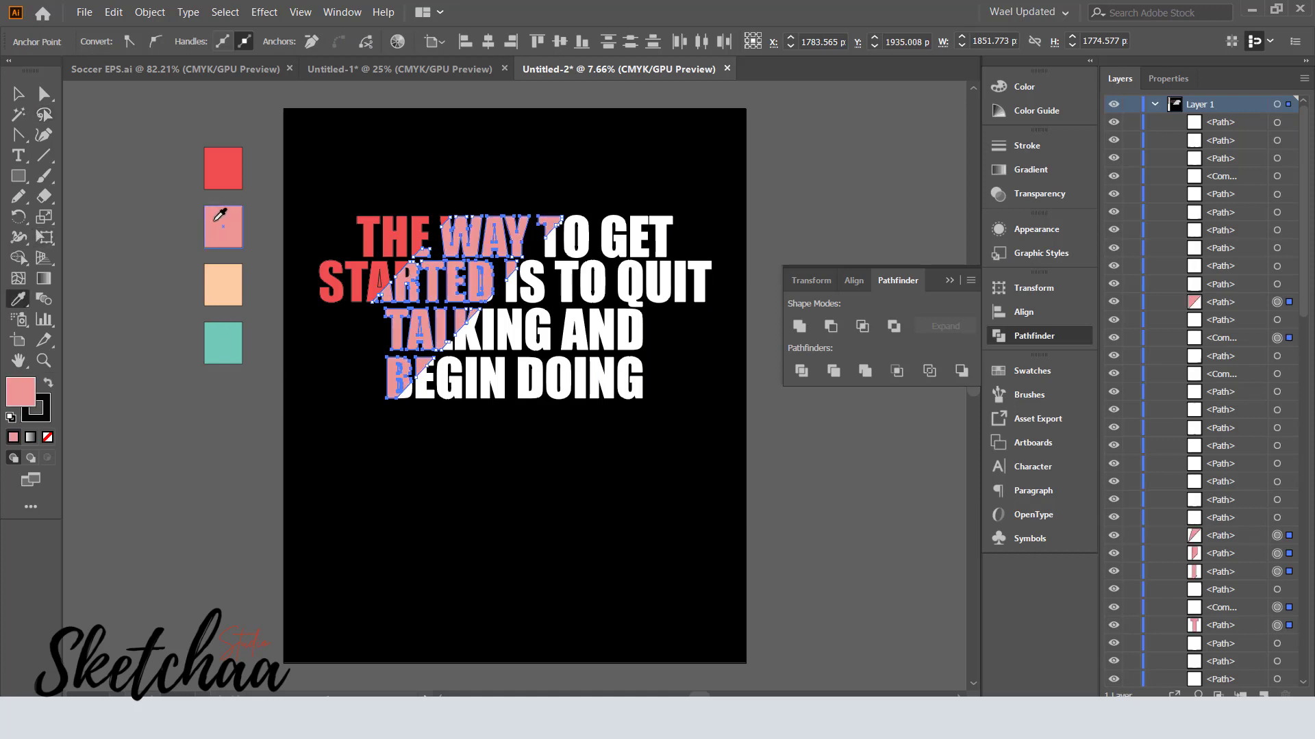
left_click(18, 94)
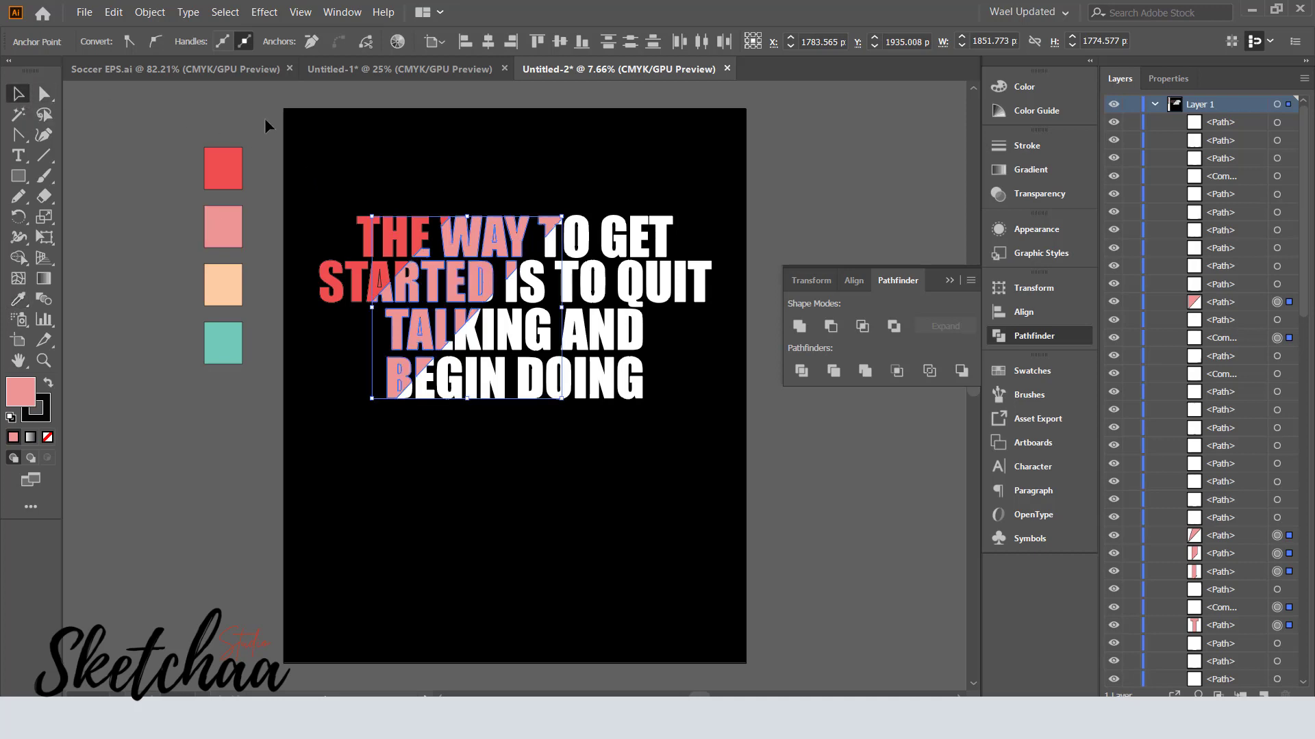
left_click(220, 126)
left_click_drag(347, 342, 381, 302)
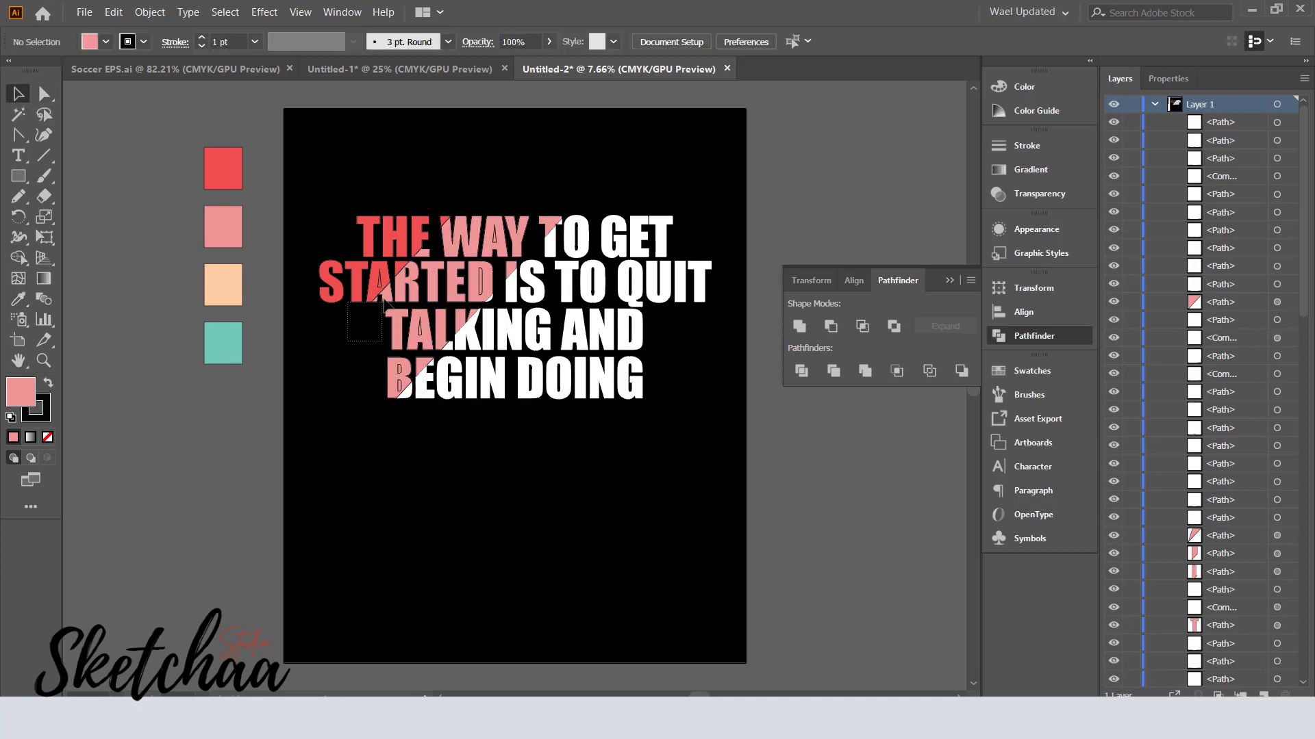
Nudge the red group slightly left to open a diagonal gap beside the pink pieces.
left_click(388, 247)
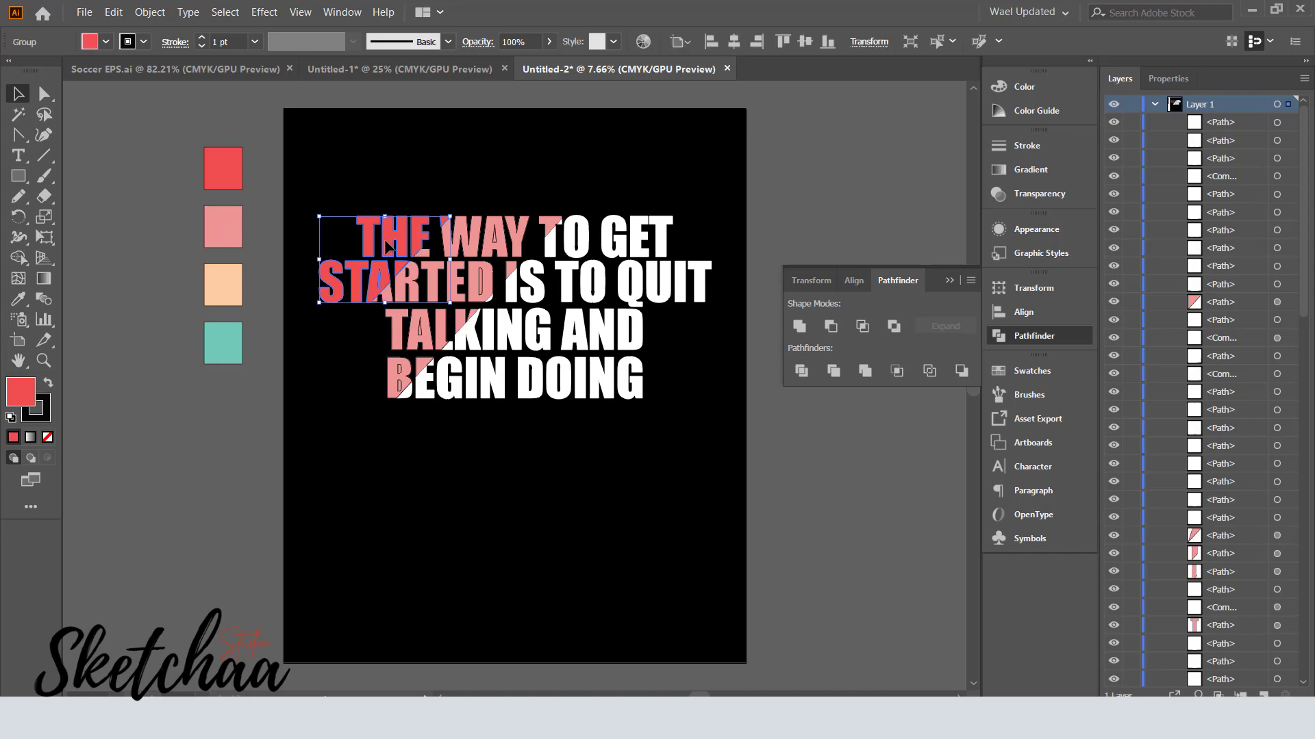
key("Left")
key("Left")
key("Left")
key("Left")
key("Left")
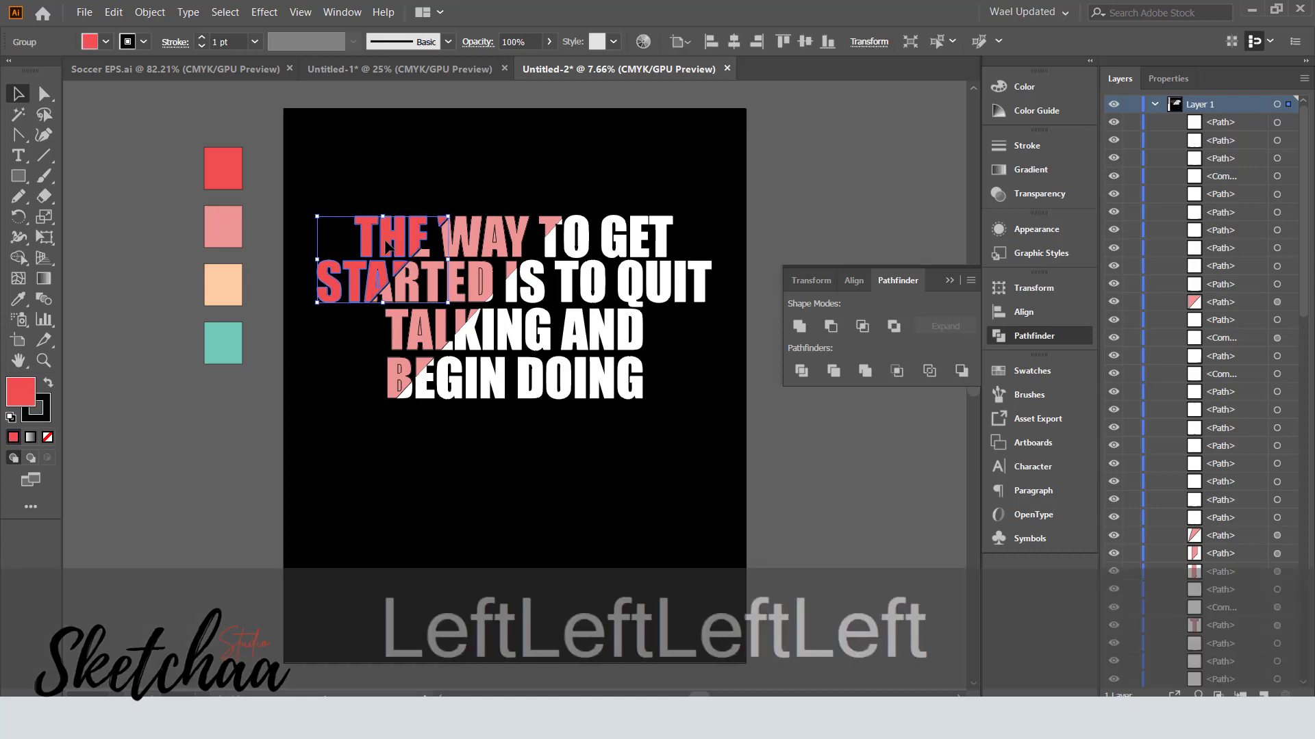
left_click(313, 369)
key("a")
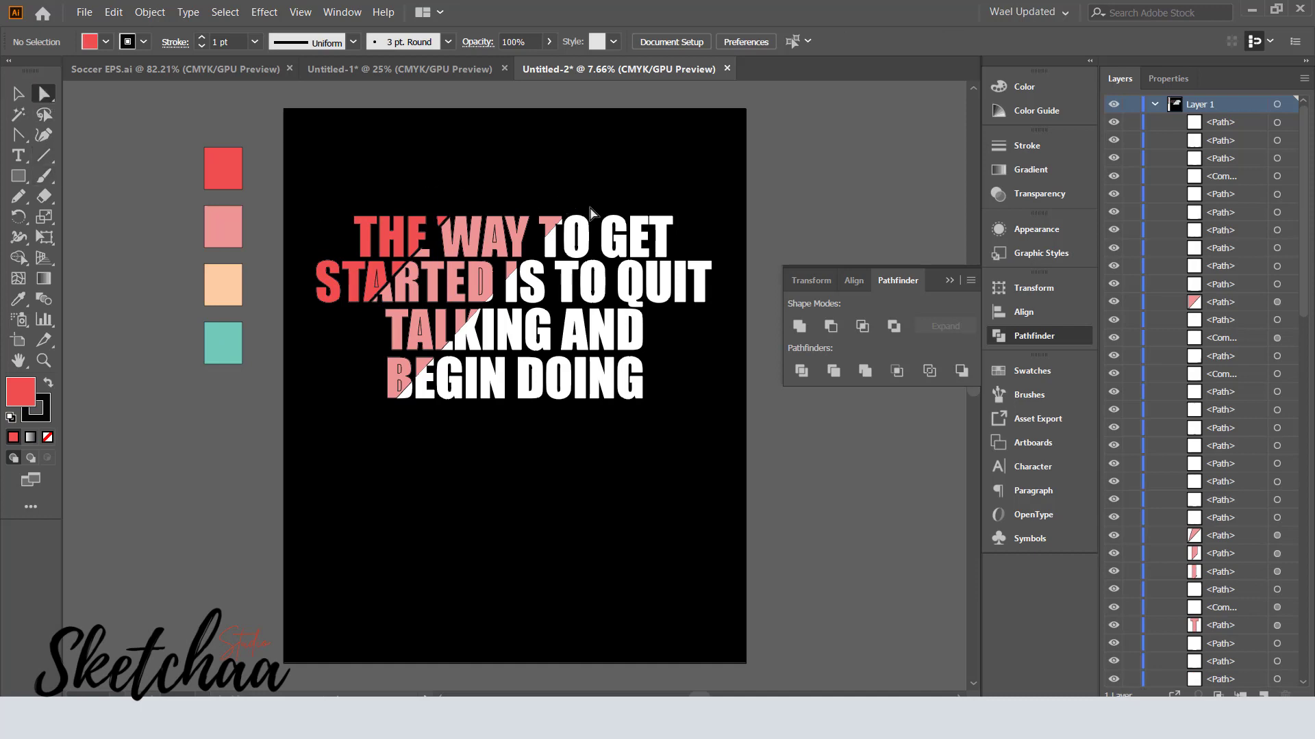
key("ctrl+a")
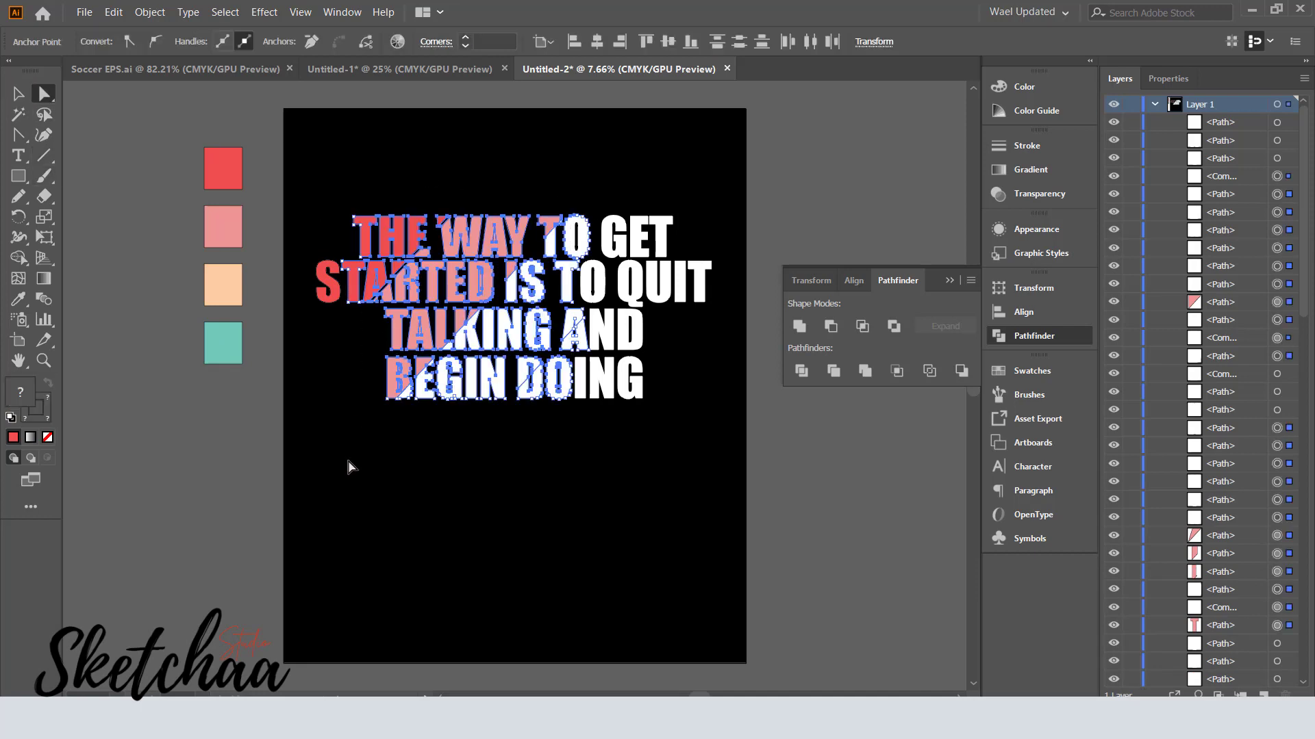
left_click(349, 464)
key("q")
mouse_move(647, 203)
left_mouse_down()
mouse_move(713, 272)
mouse_move(727, 259)
mouse_move(655, 301)
mouse_move(619, 352)
left_mouse_up()
Lasso-select the letter pieces right of the third diagonal cut and colour them with the teal palette swatch.
left_click(18, 94)
left_click_drag(711, 232, 356, 463)
key("q")
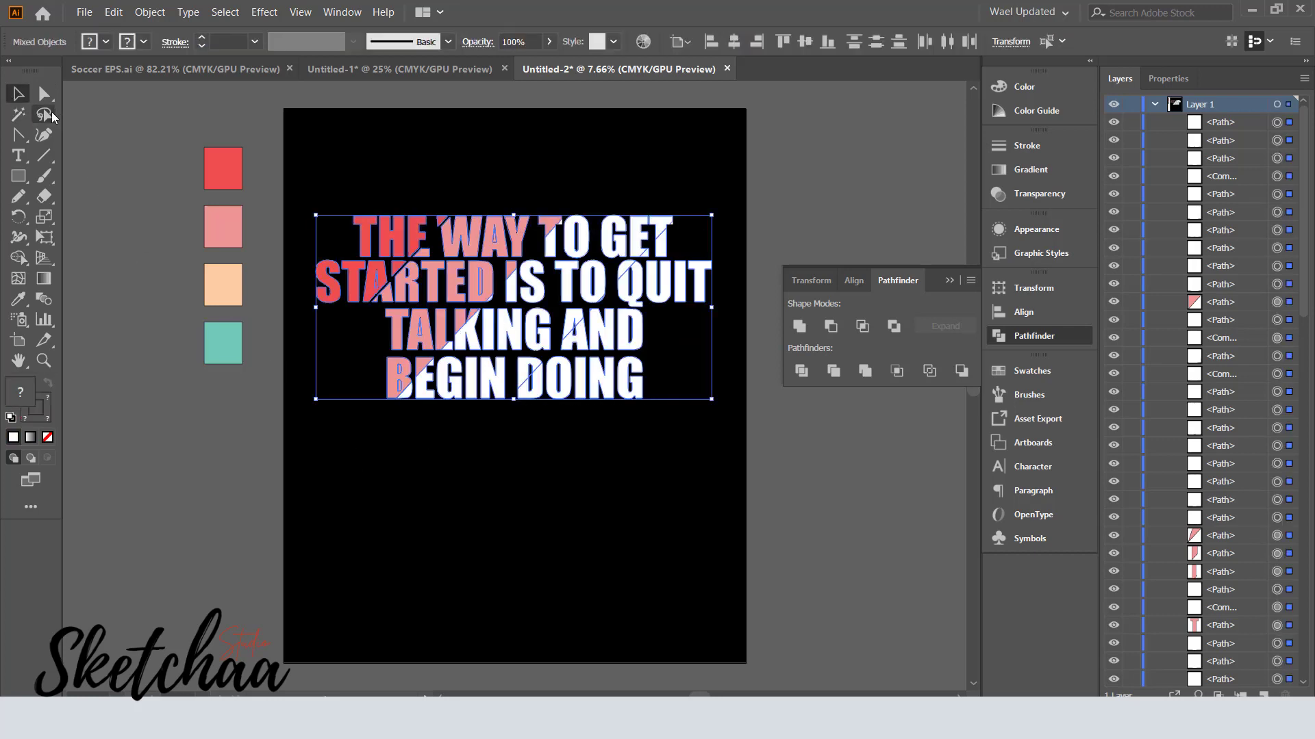
mouse_move(671, 228)
left_mouse_down()
mouse_move(513, 401)
mouse_move(688, 380)
mouse_move(708, 237)
mouse_move(683, 233)
mouse_move(668, 259)
mouse_move(679, 349)
left_mouse_up()
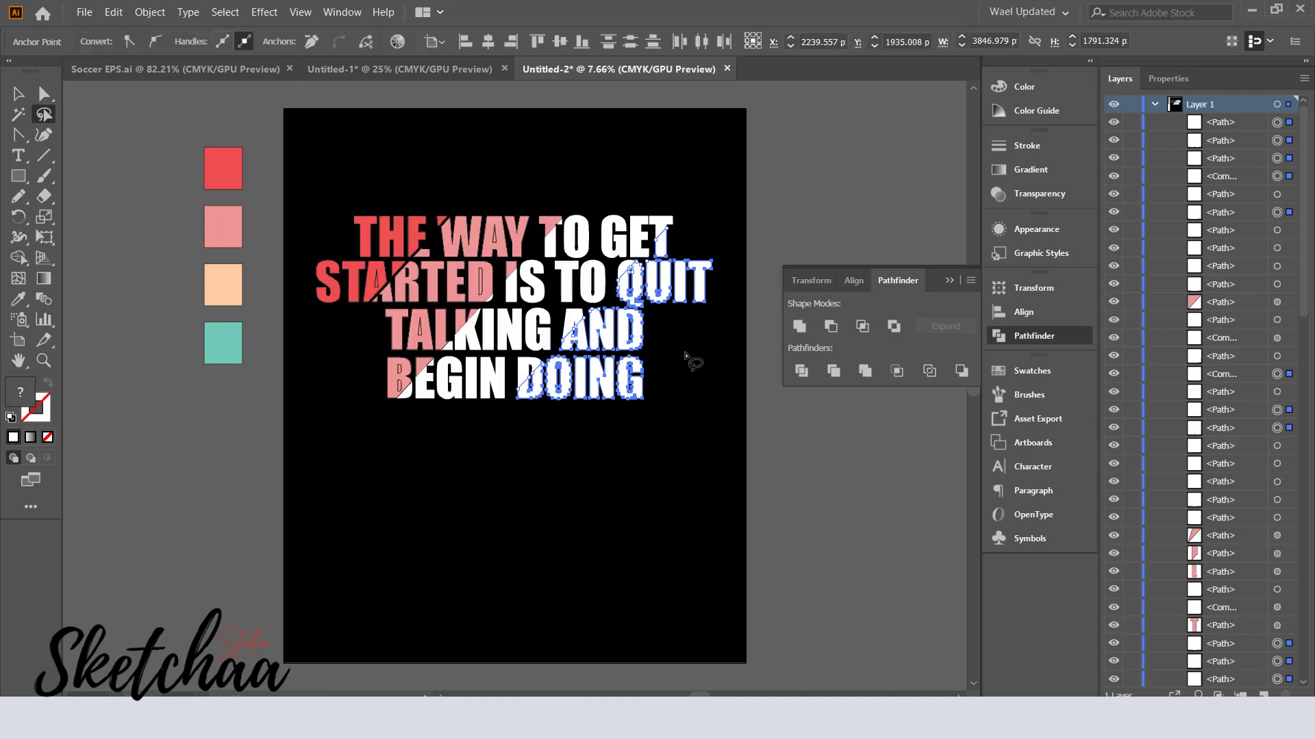
left_click(18, 298)
left_click(223, 343)
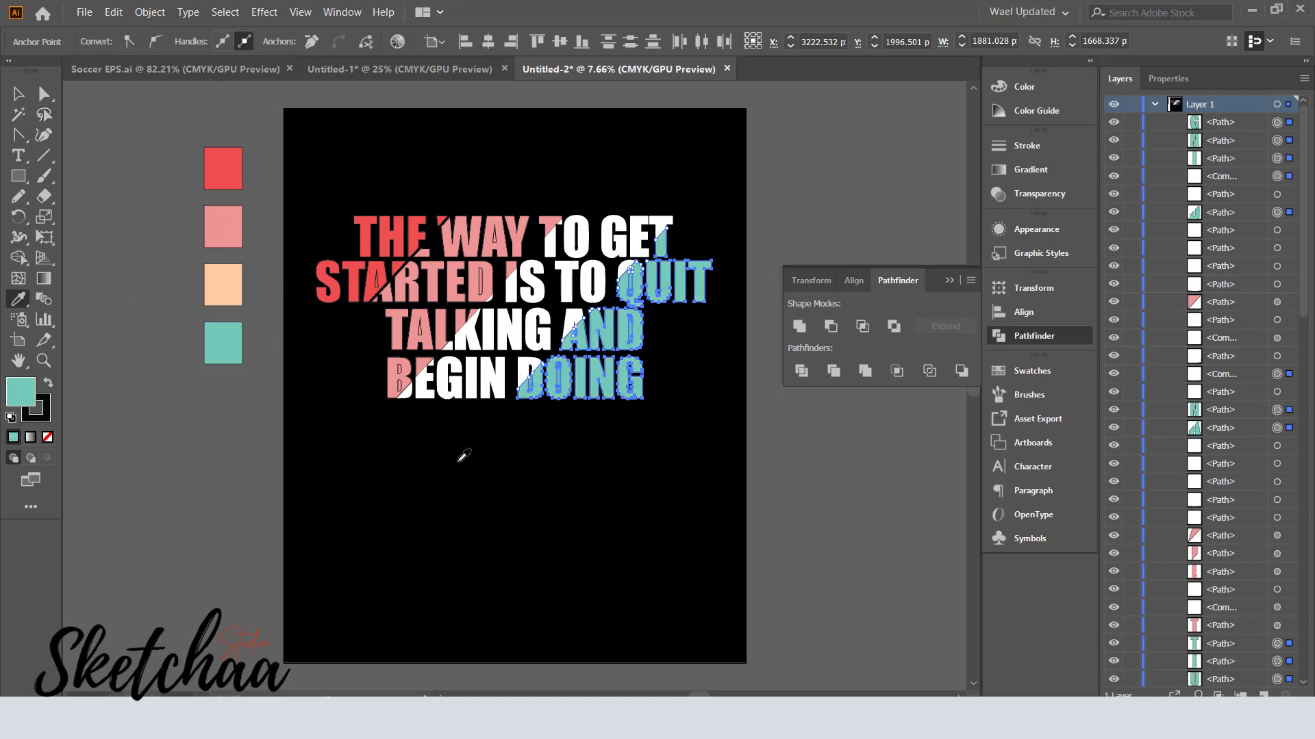
key("Right")
key("Right")
key("Right")
key("Right")
key("ctrl+z")
key("ctrl+z")
key("ctrl+z")
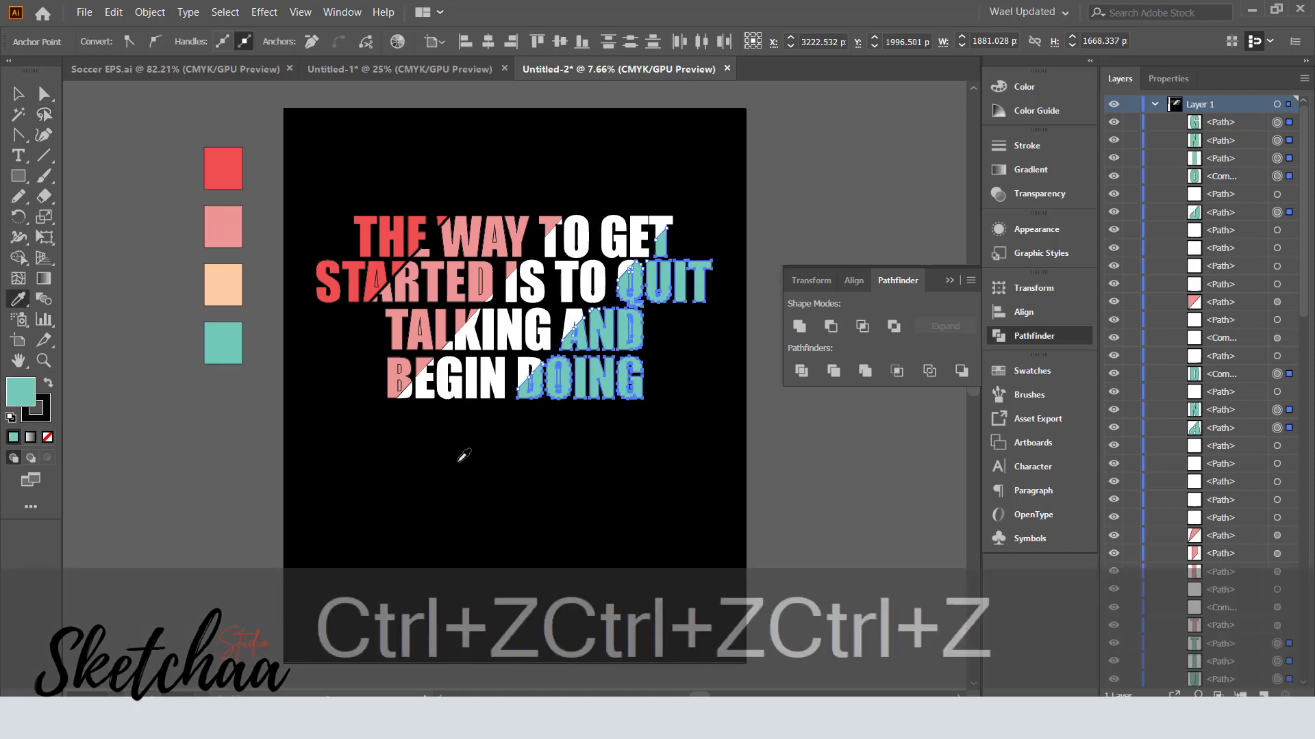
Group the teal pieces and nudge the group slightly right to open a gap along the third cut.
key("ctrl+g")
key("Left")
key("Left")
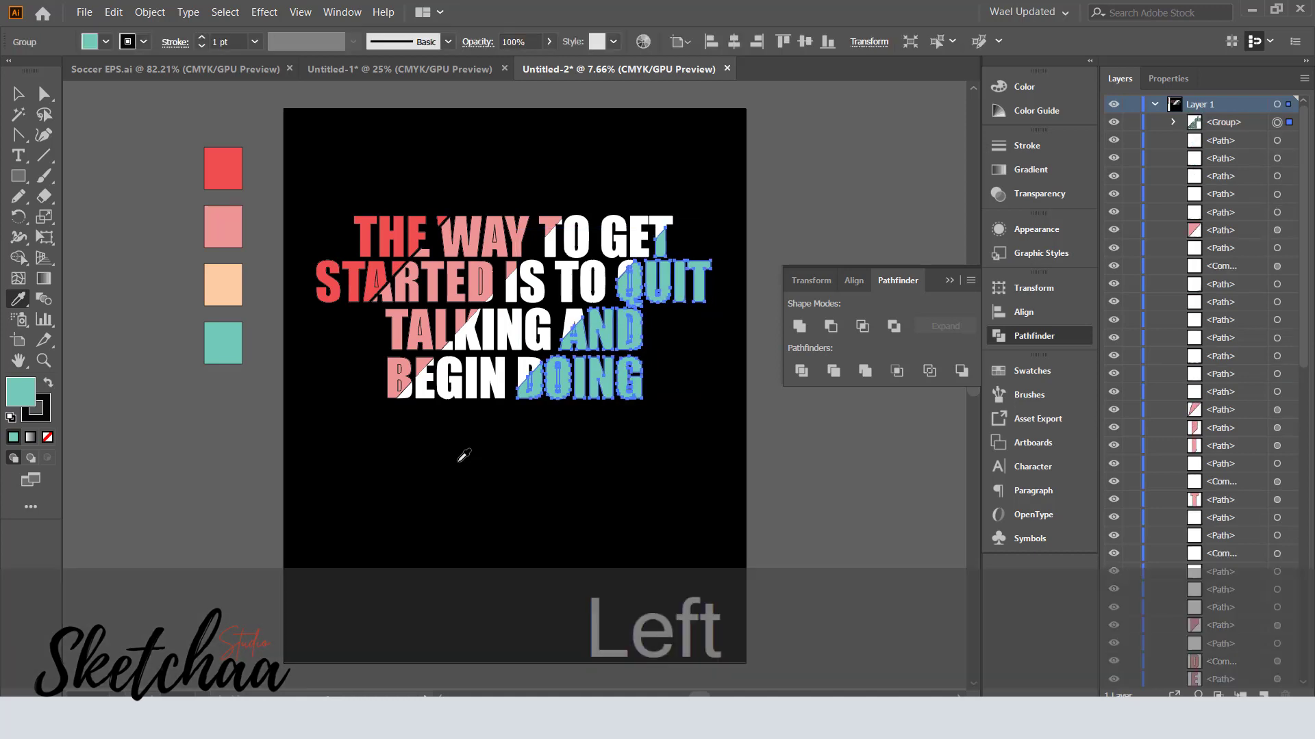
key("Right")
key("Right")
key("Right")
key("Right")
key("Right")
key("Right")
key("Right")
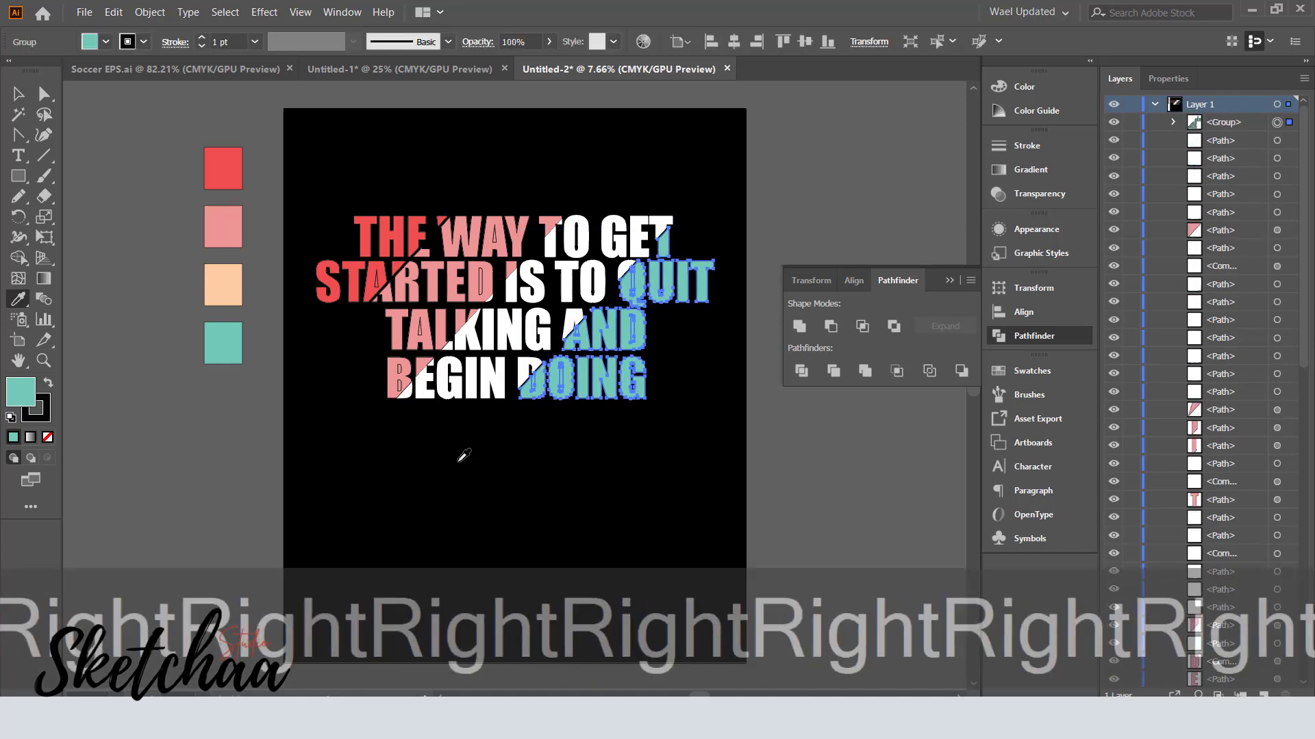
left_click(17, 94)
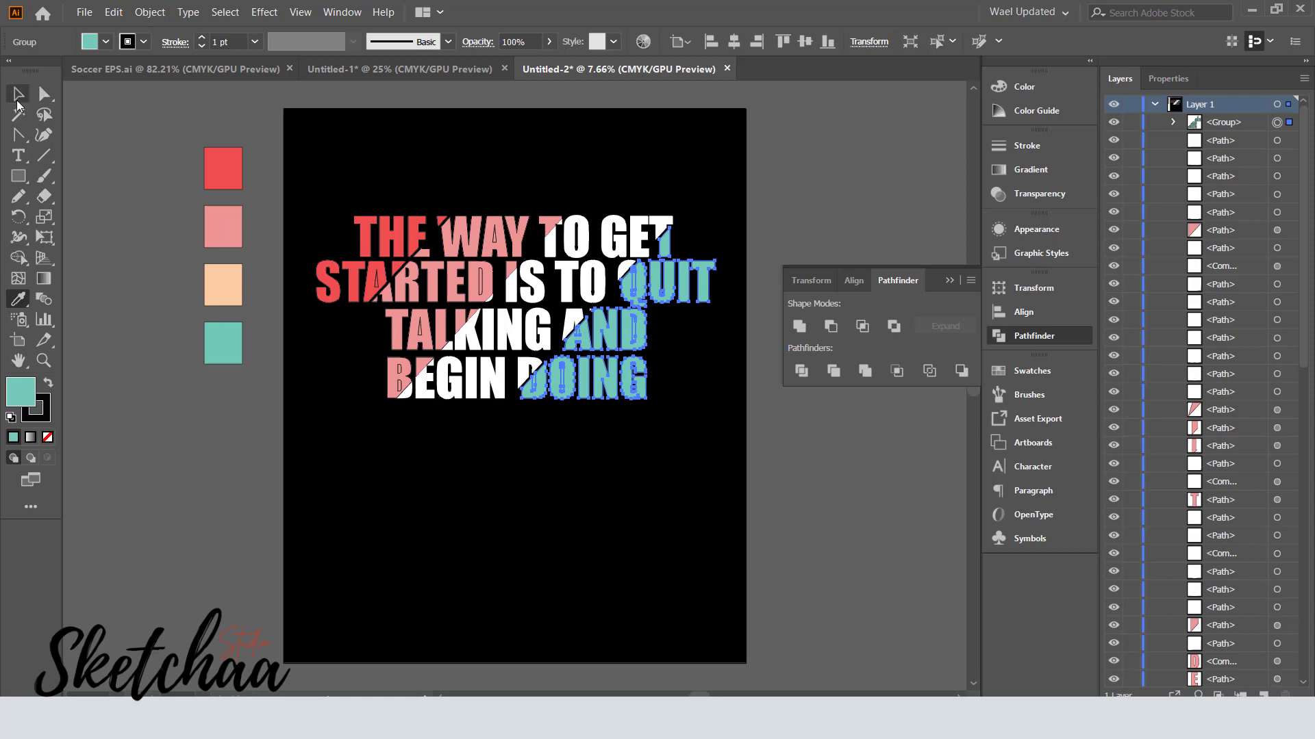
left_click(673, 503)
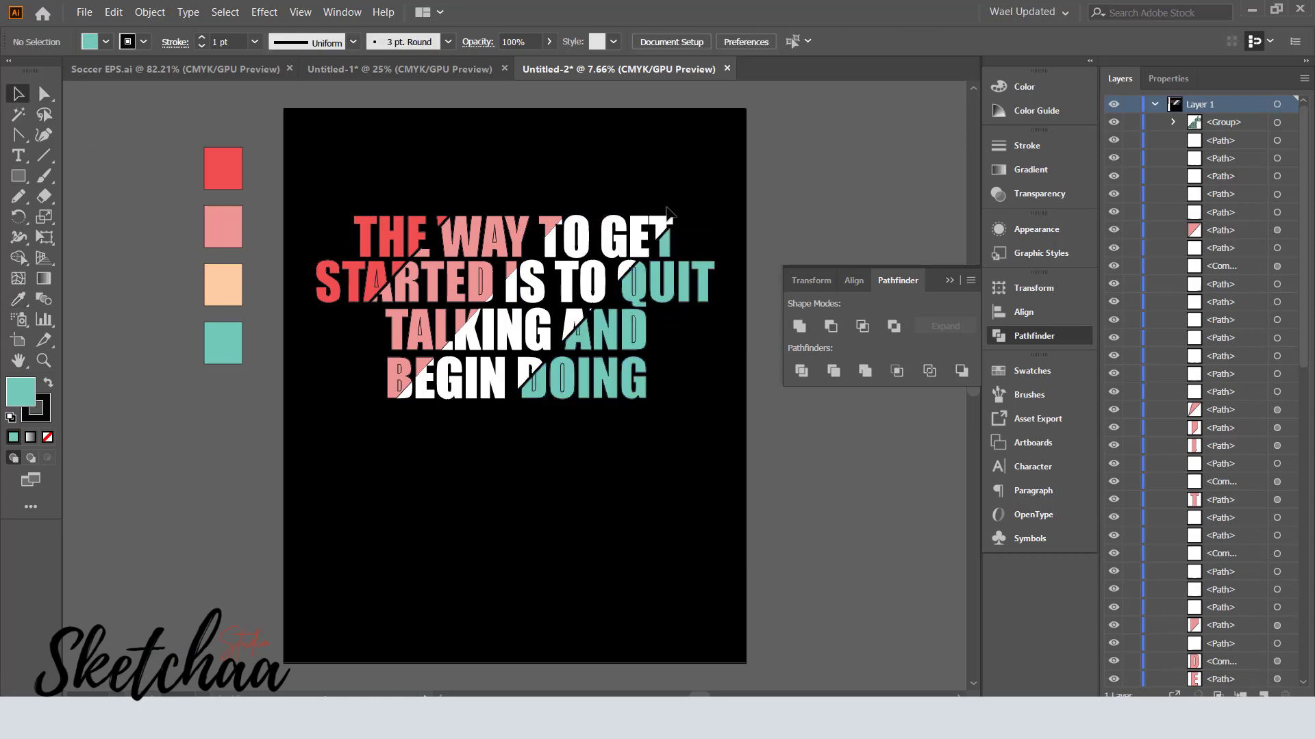
Lasso-select the white letter pieces between the second and third diagonal cuts and colour them with the peach palette swatch.
left_click(43, 120)
mouse_move(667, 202)
left_mouse_down()
mouse_move(537, 332)
mouse_move(617, 280)
mouse_move(658, 185)
left_mouse_up()
left_click(658, 188)
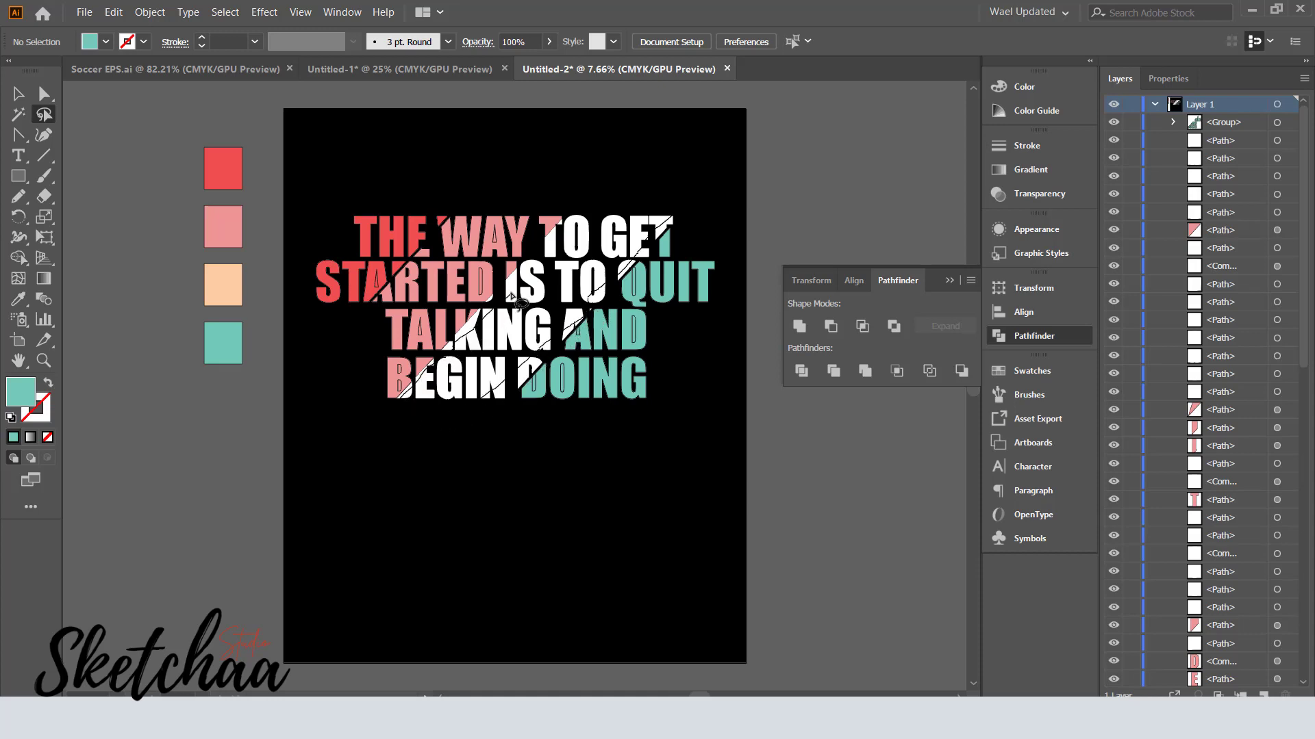
mouse_move(524, 277)
left_mouse_down()
mouse_move(573, 212)
mouse_move(679, 213)
mouse_move(260, 315)
left_mouse_up()
scroll(479, 233, "down", 1)
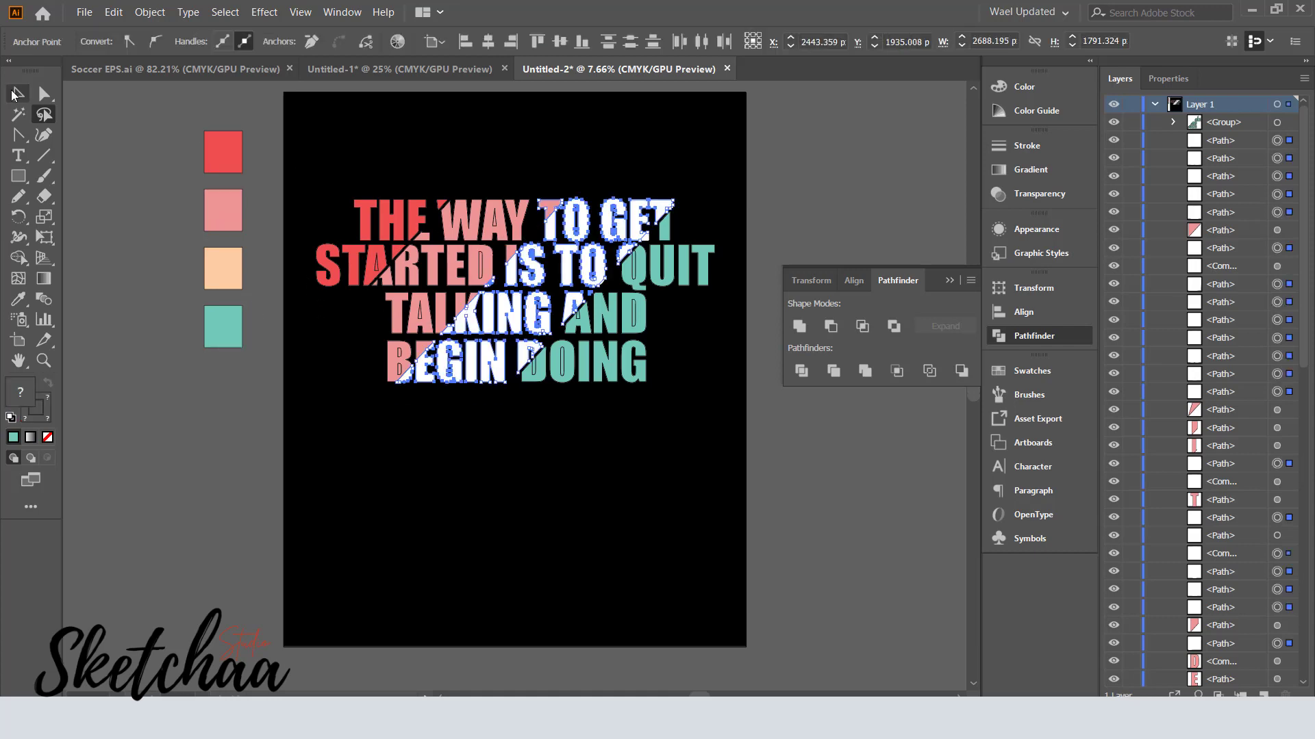
left_click(18, 94)
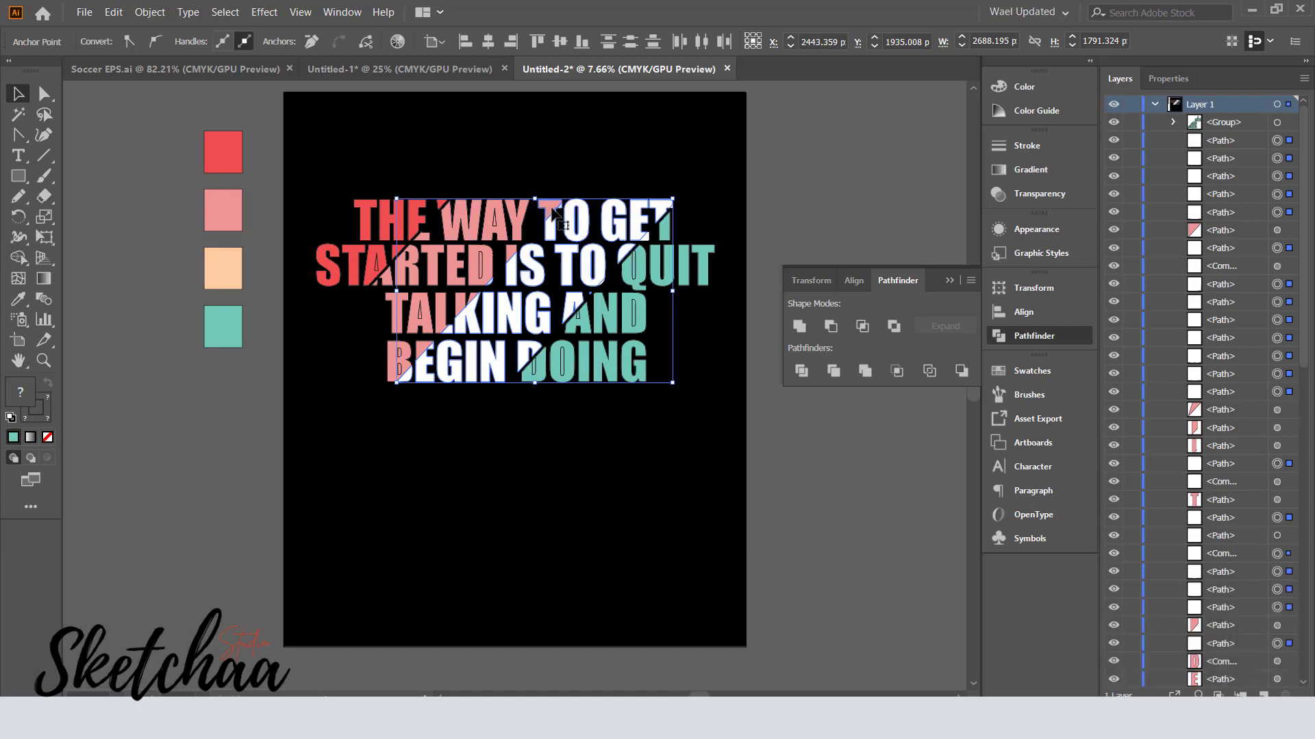
key("shift+x")
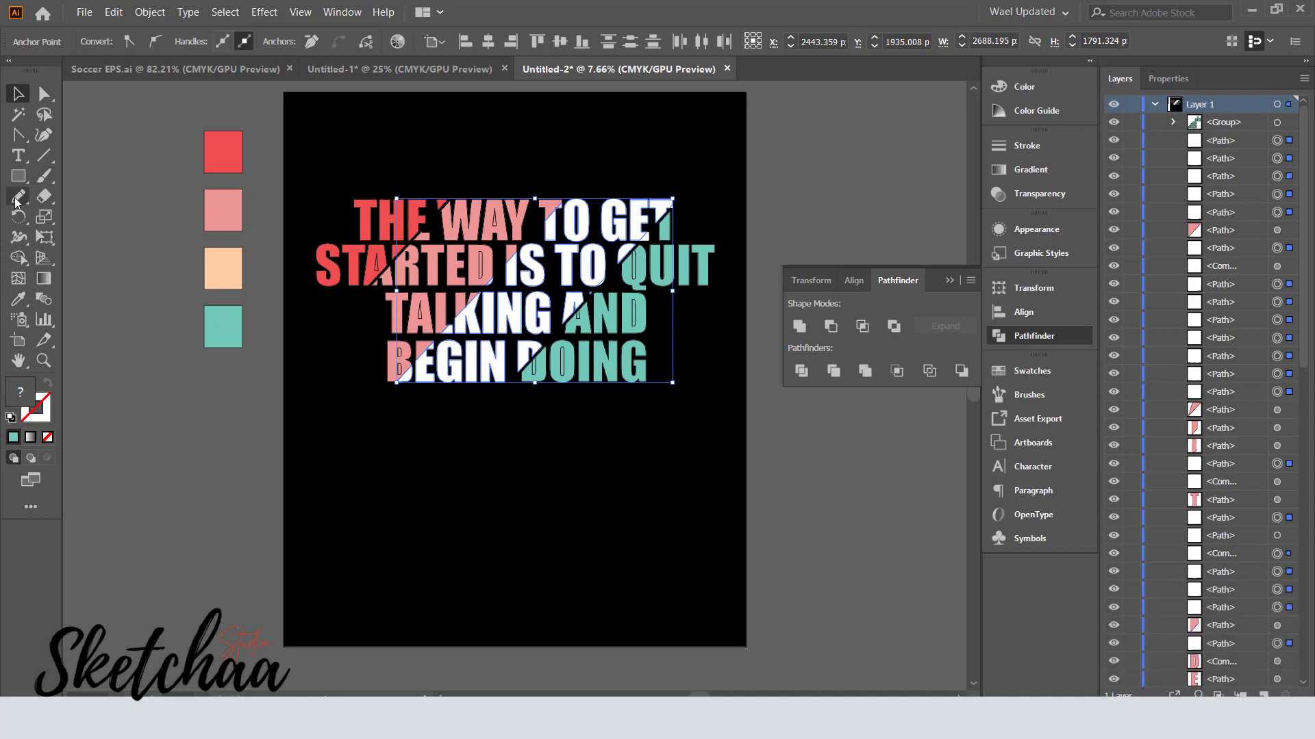
left_click(19, 299)
left_click(233, 273)
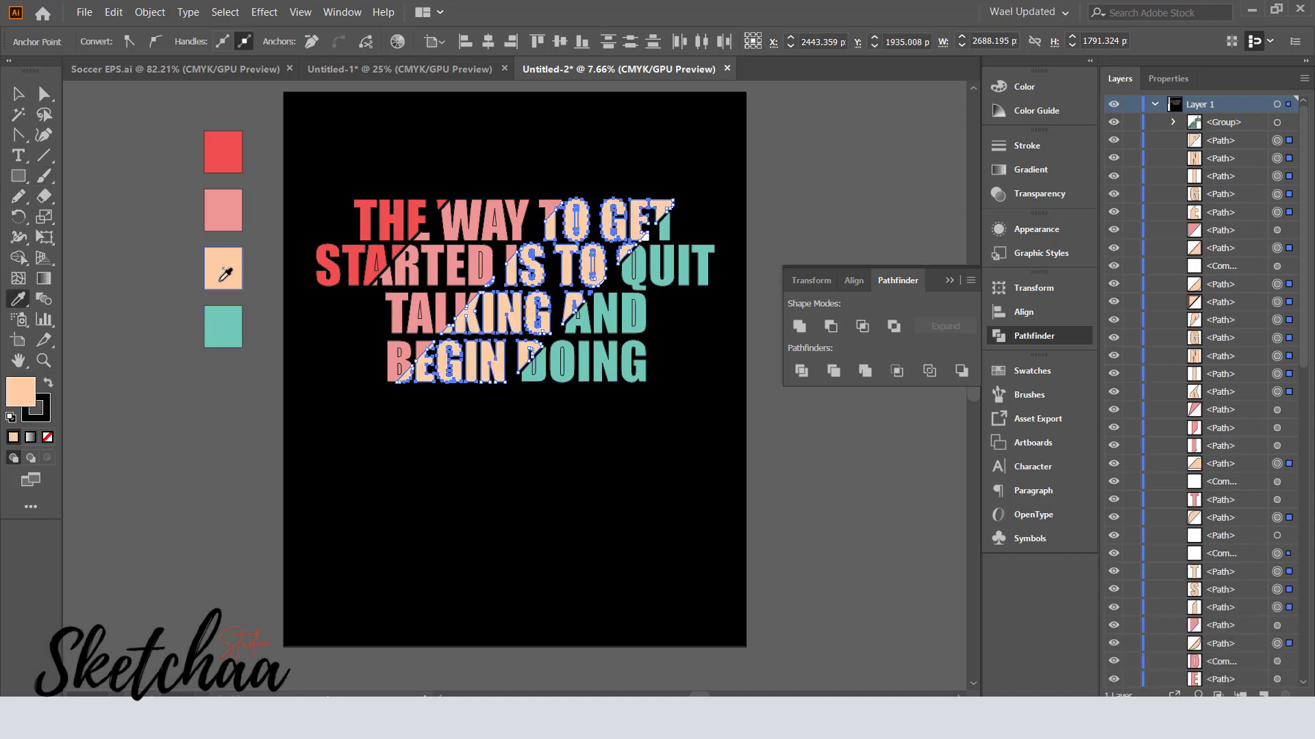
Group the peach pieces and nudge the group slightly right to open a gap beside the pink pieces.
left_click(16, 97)
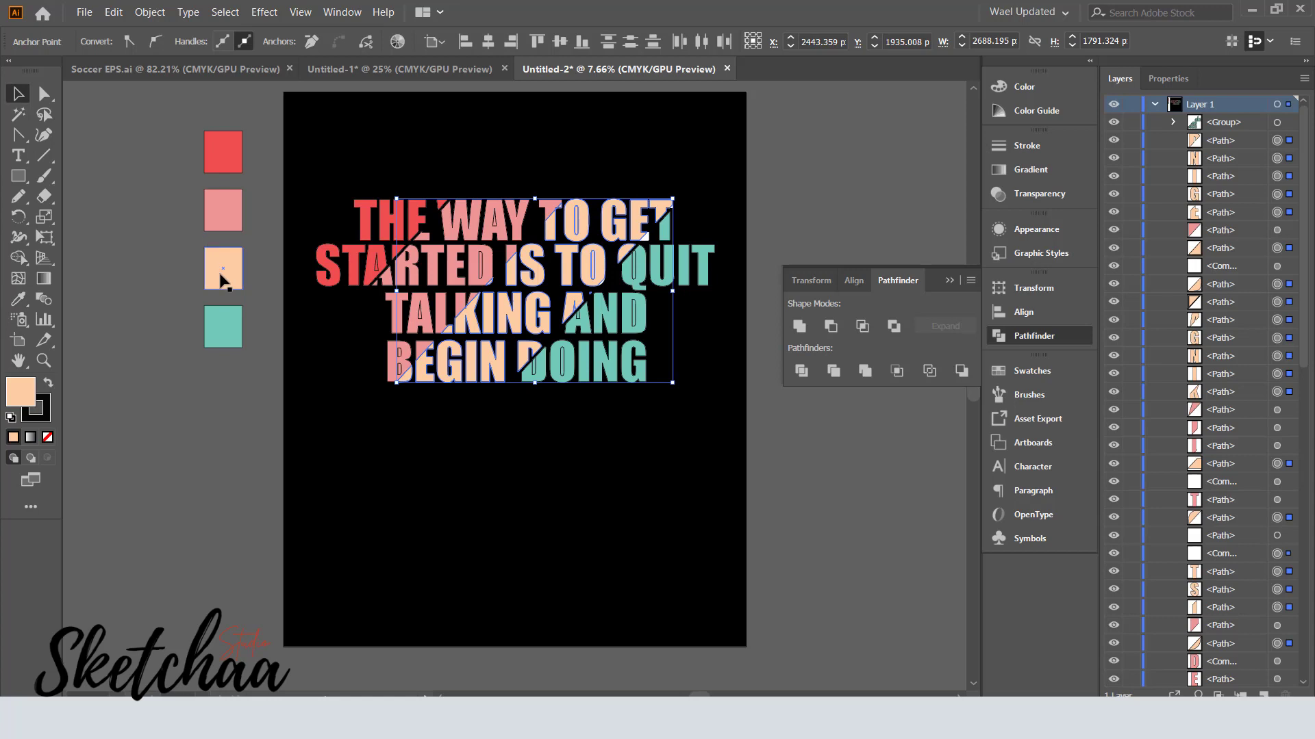
key("ctrl+g")
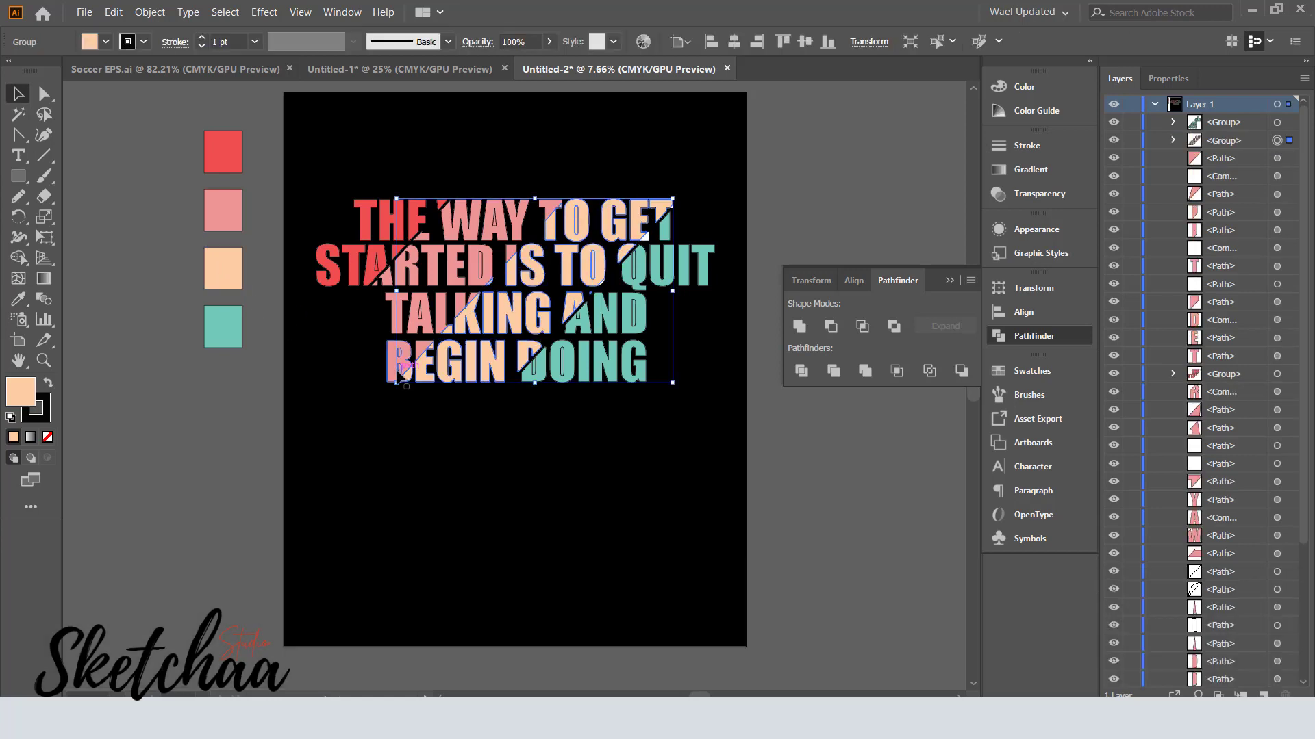
key("Right")
key("Right")
key("Right")
key("Right")
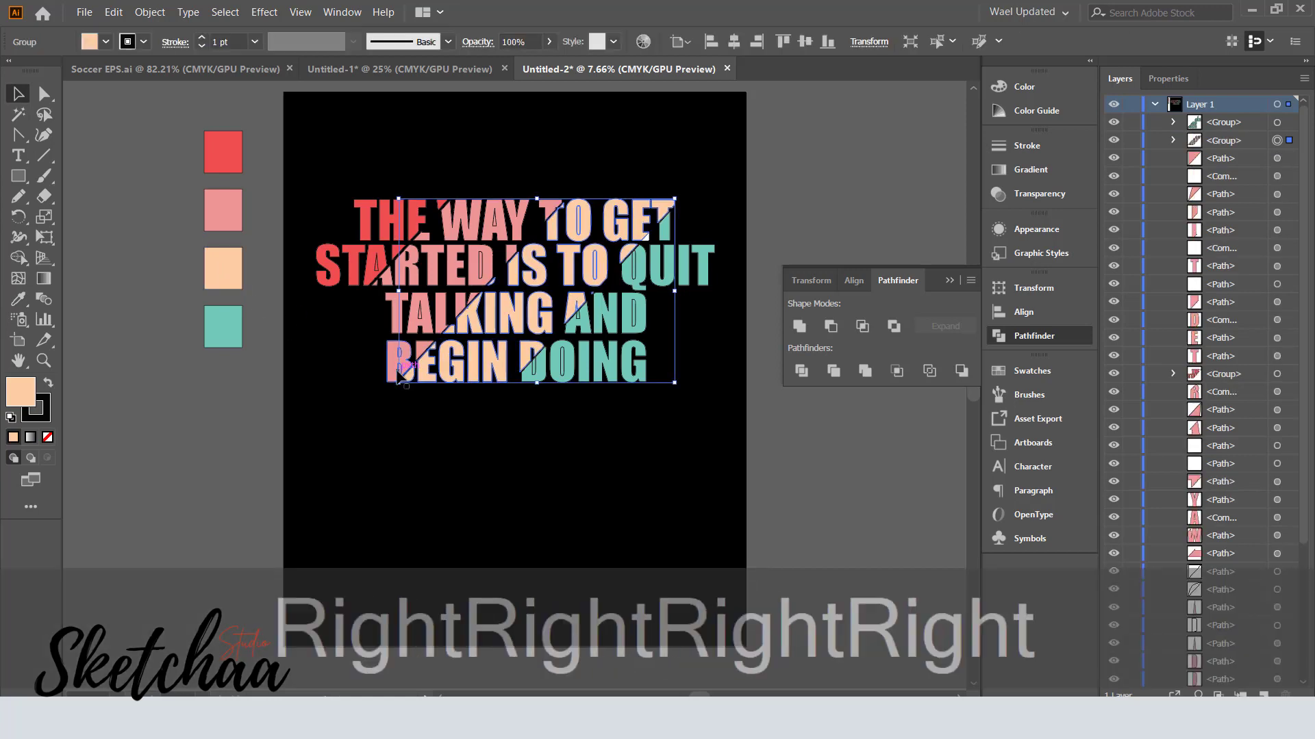
Lasso-select all the teal pieces, including the loose one in GET, and try to group them together.
left_click(606, 369)
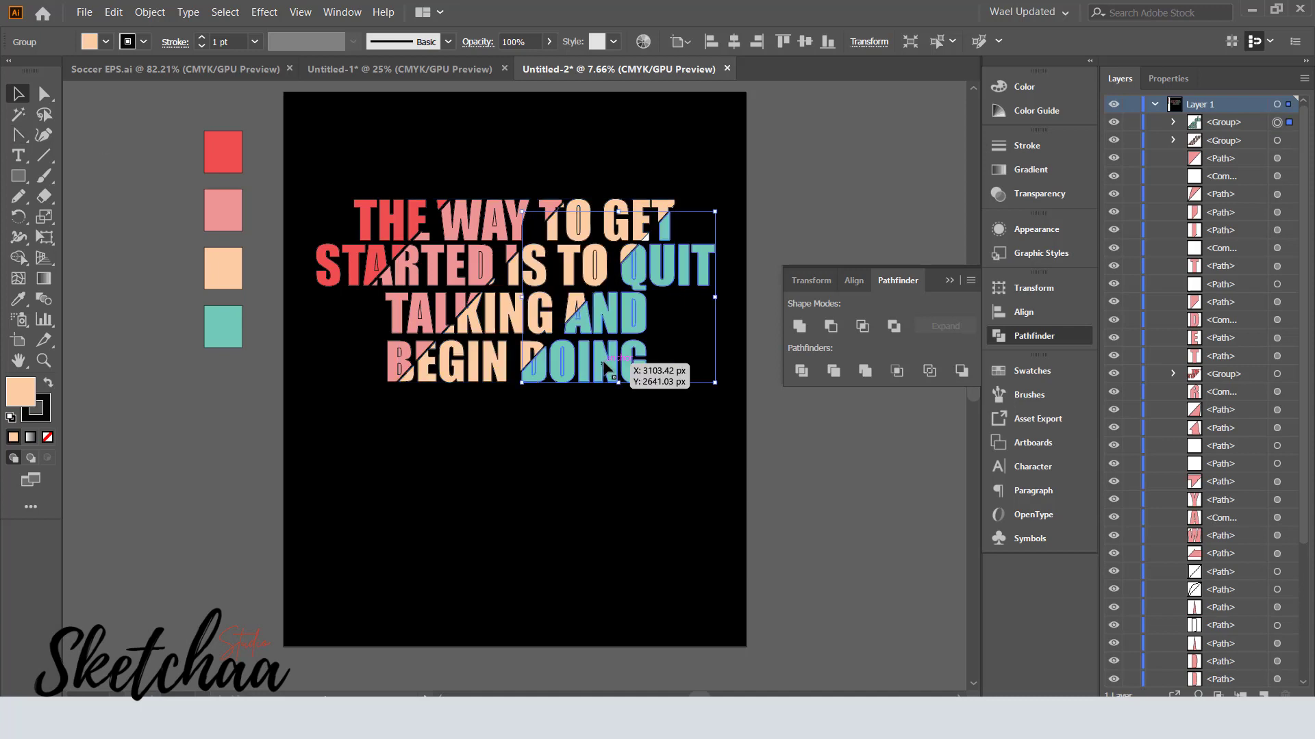
key("ctrl+plus")
left_click(600, 367)
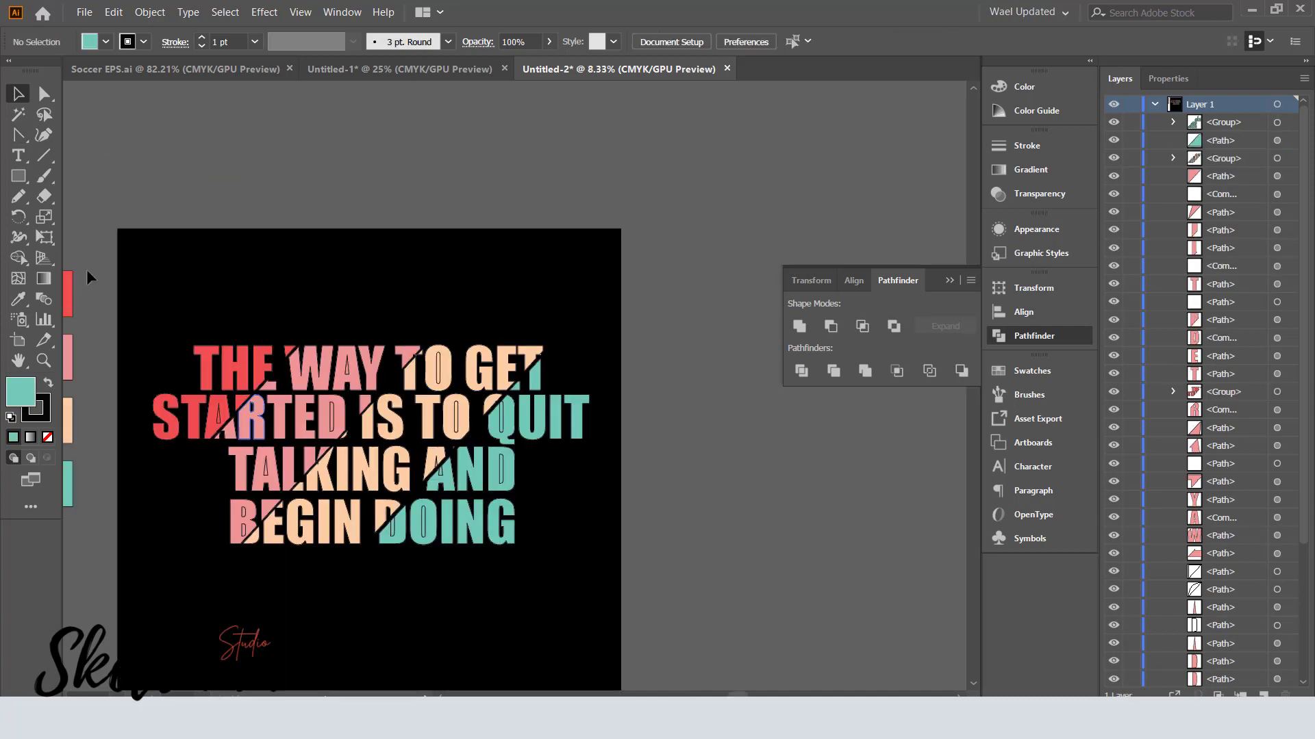
left_click(42, 117)
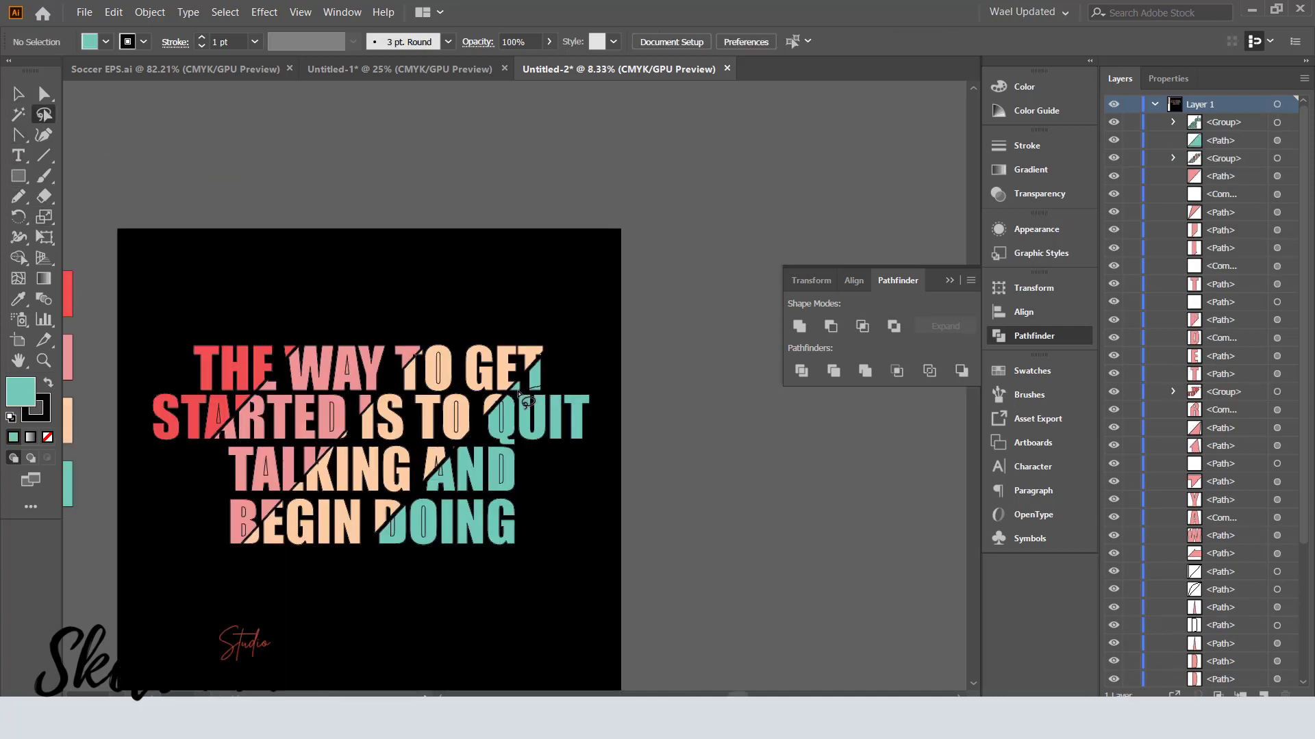
mouse_move(506, 401)
left_mouse_down()
mouse_move(386, 547)
mouse_move(604, 530)
mouse_move(624, 444)
mouse_move(581, 382)
mouse_move(544, 393)
left_mouse_up()
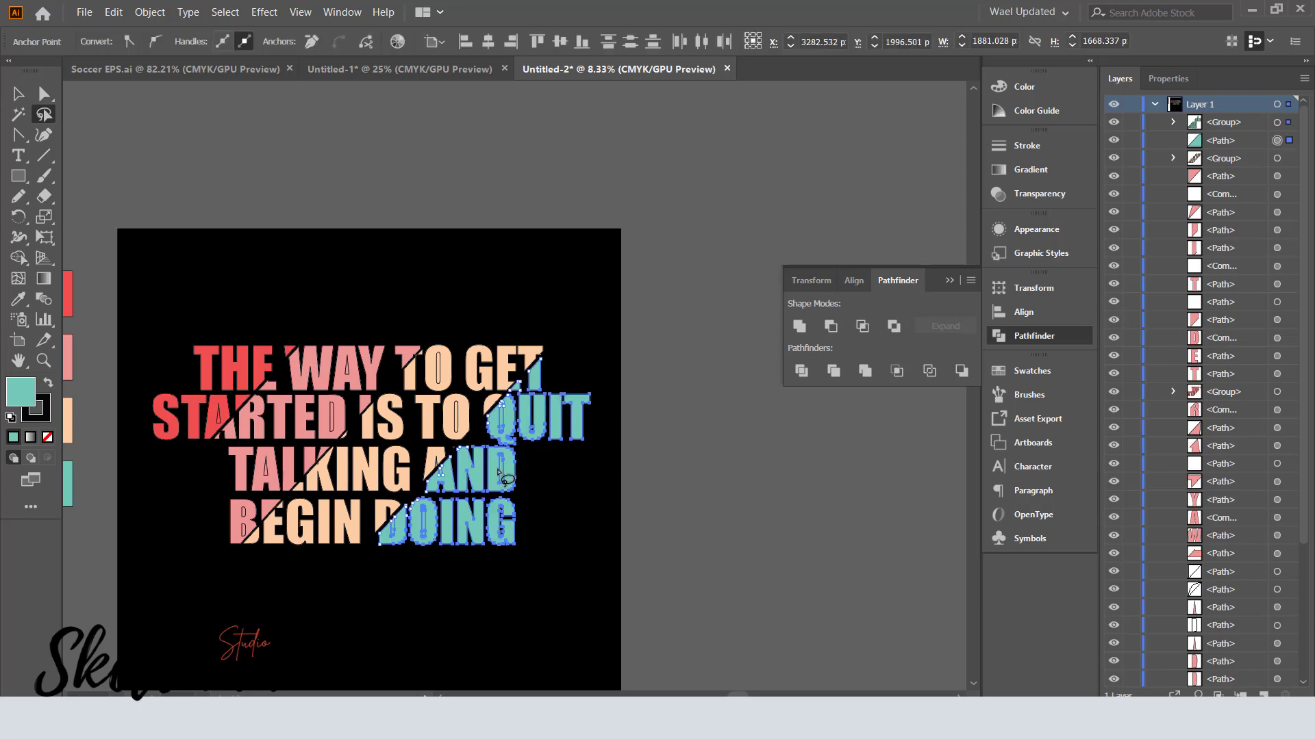
key("ctrl+g")
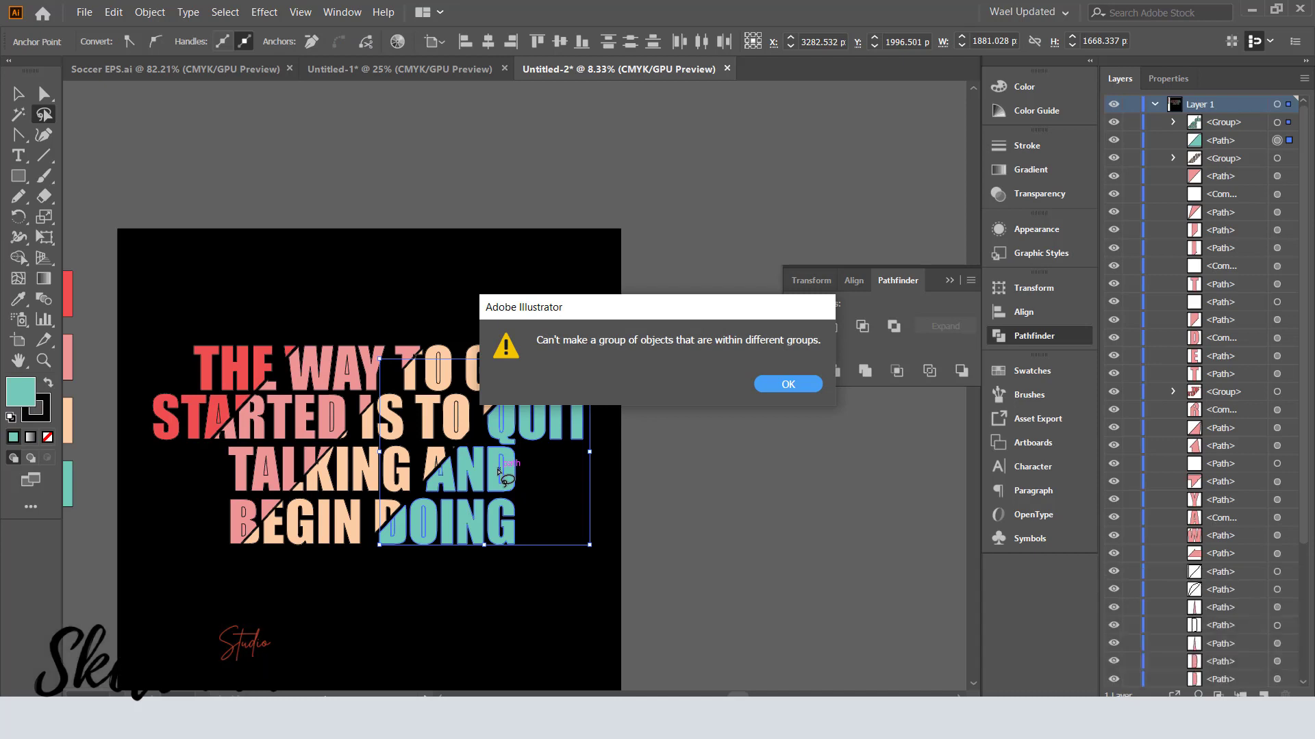
left_click(801, 387)
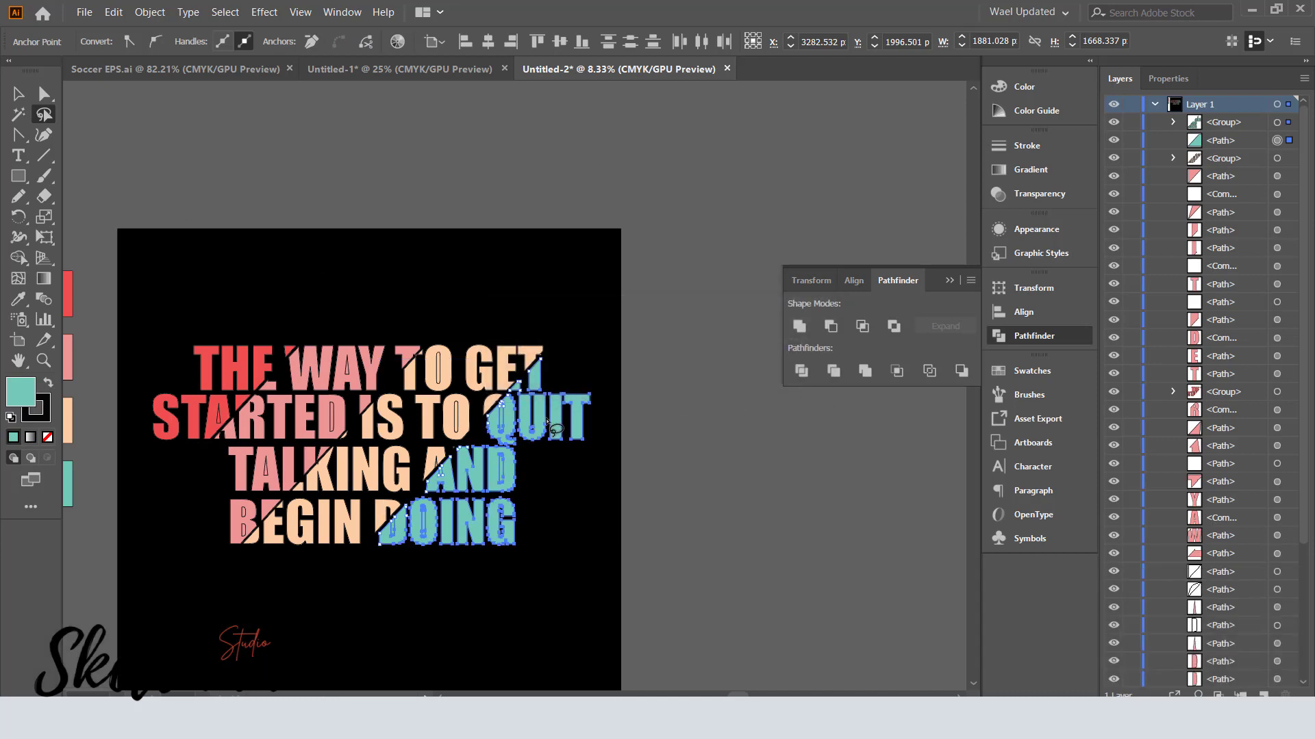
left_click(18, 94)
right_click(508, 421)
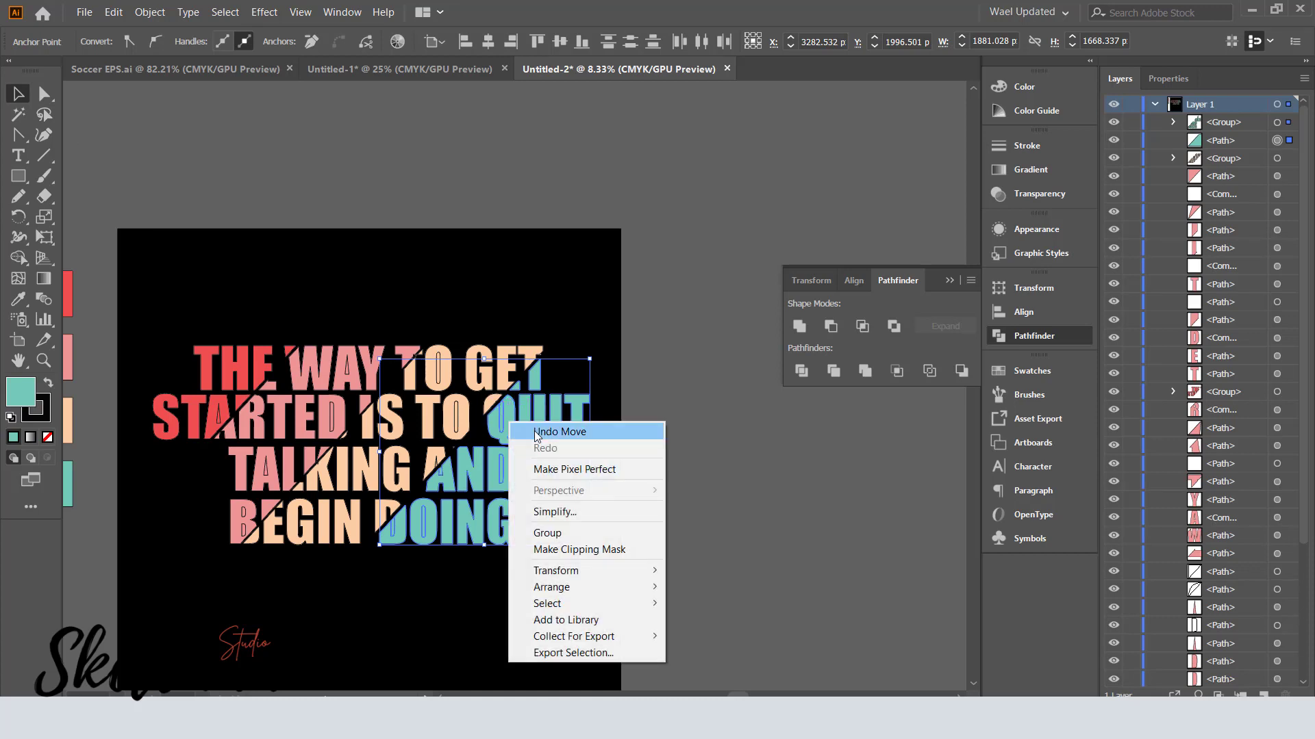
key("ctrl+g")
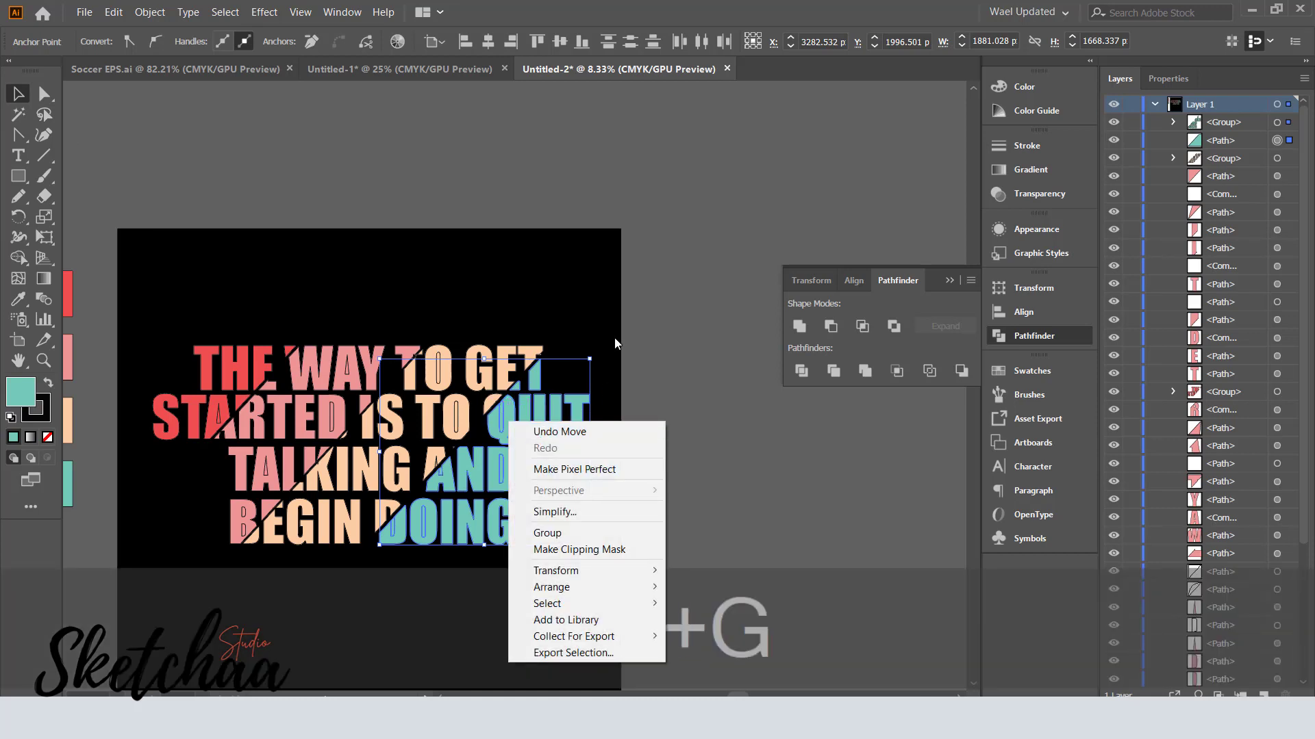
left_click(614, 338)
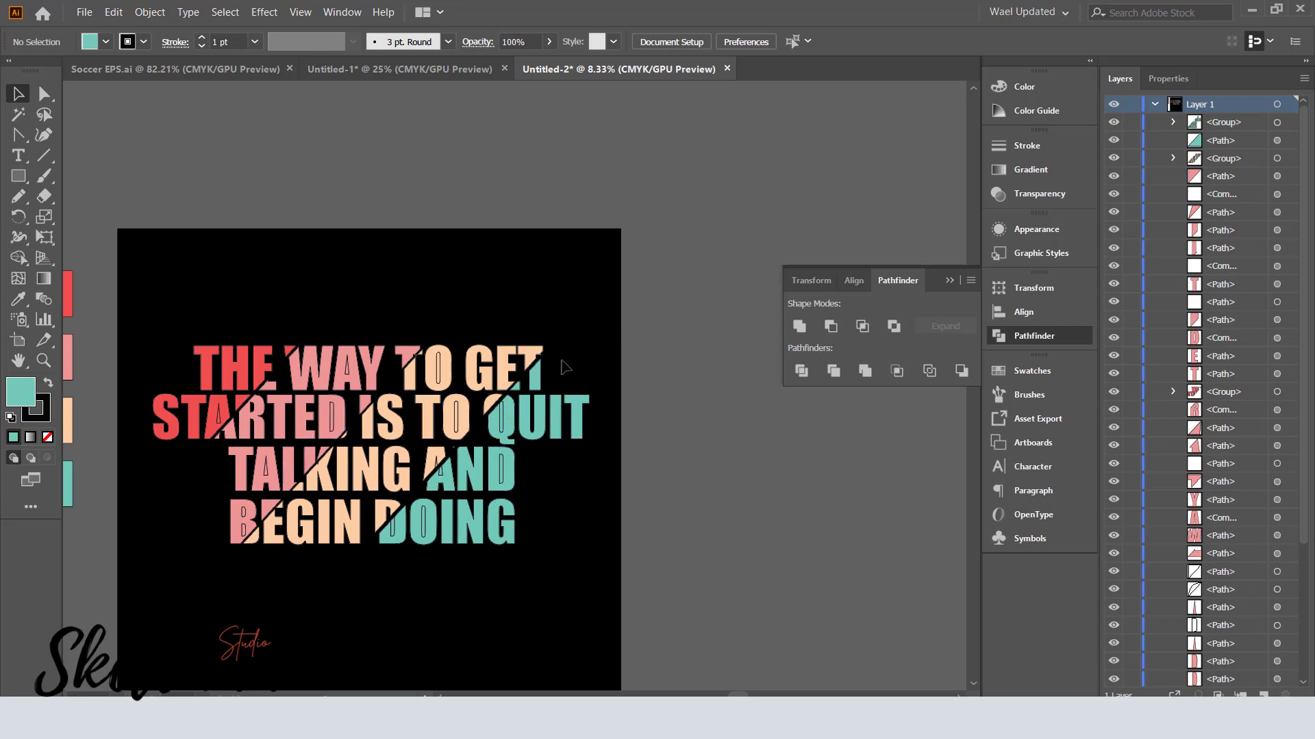
Try to delete the counter inside the A of WAY with Direct Selection, and undo the deletion.
key("ctrl+equal")
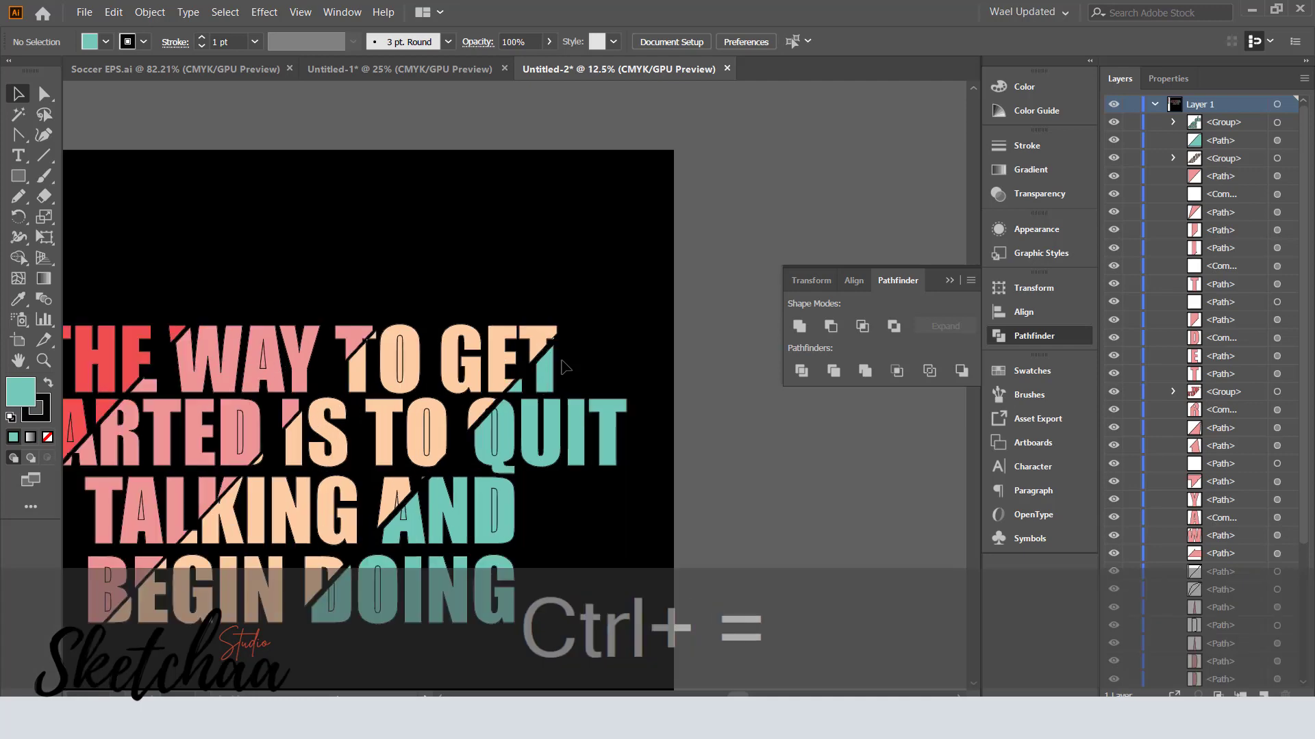
left_click_drag(561, 367, 681, 276)
left_click(44, 93)
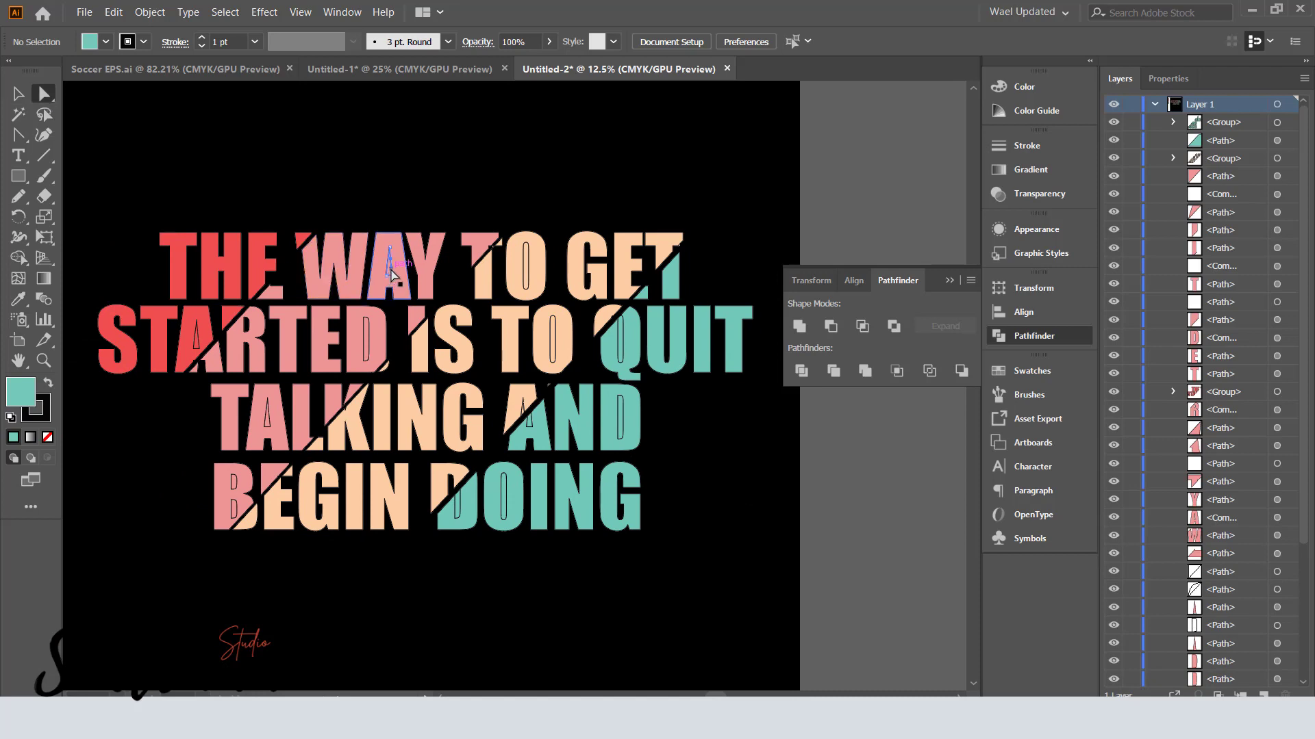
left_click(391, 274)
key("Delete")
key("Delete")
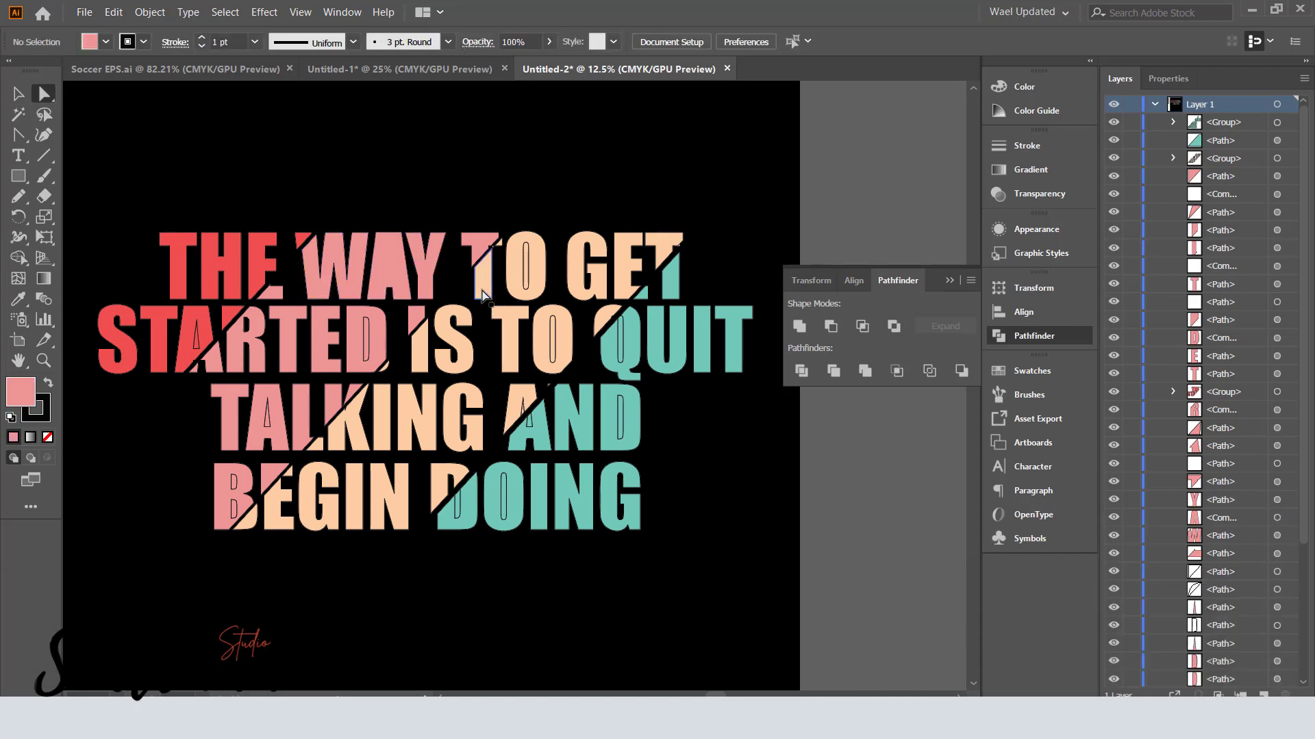
key("ctrl+z")
key("ctrl+z")
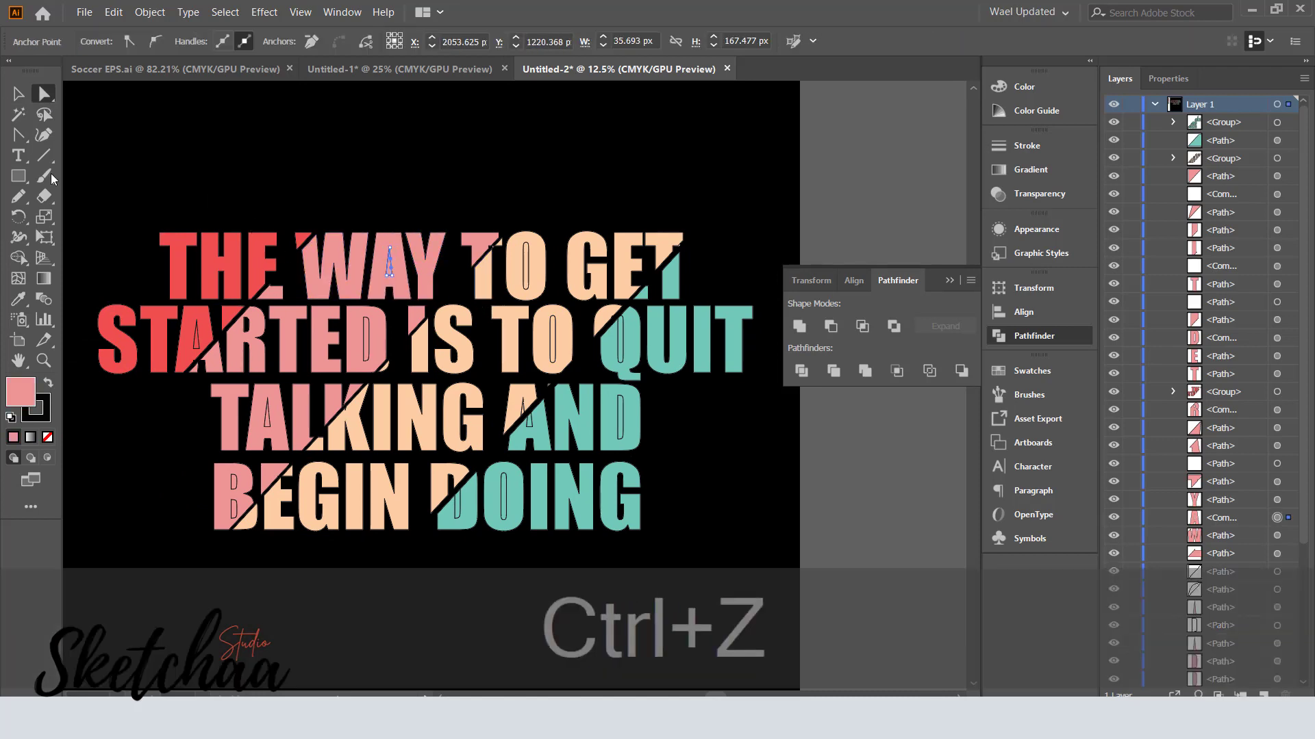
Select all the lettering and cut out filled counters with the Shape Builder, including the Q of QUIT and the A and D of AND.
left_click_drag(757, 184, 109, 574)
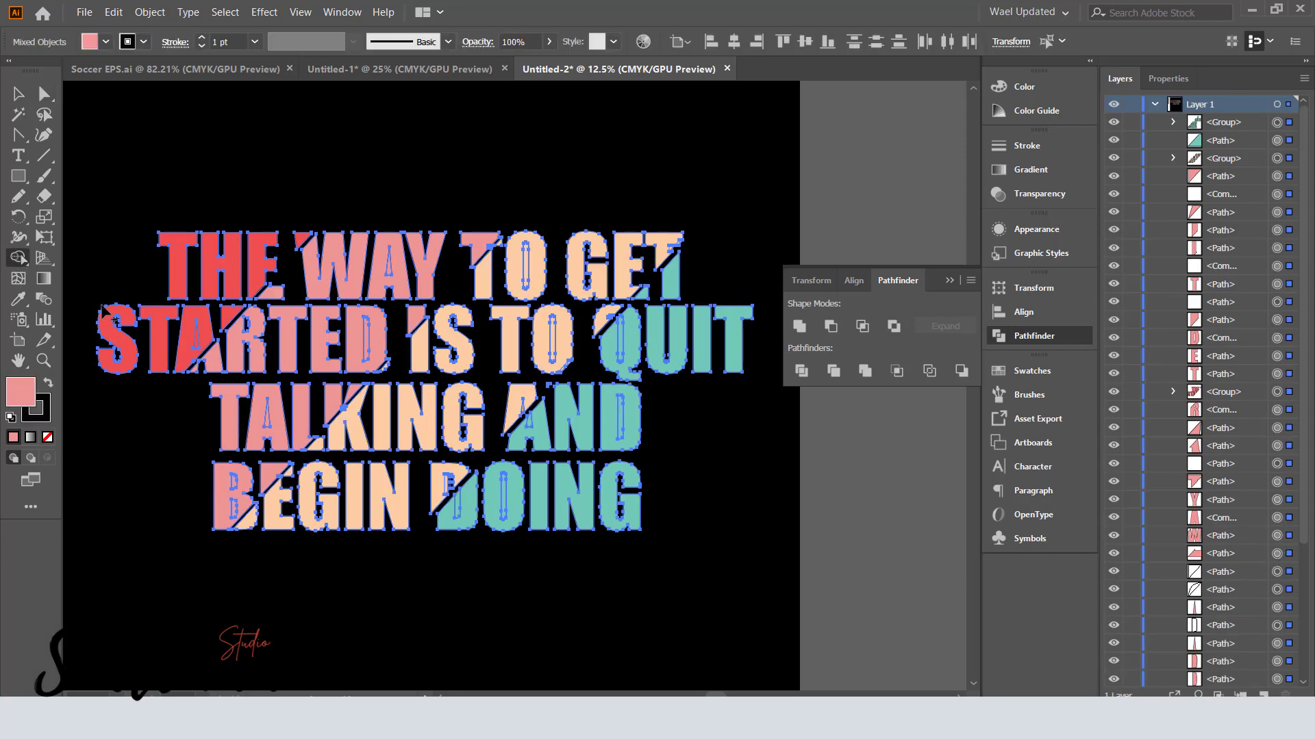
key("ctrl+equal")
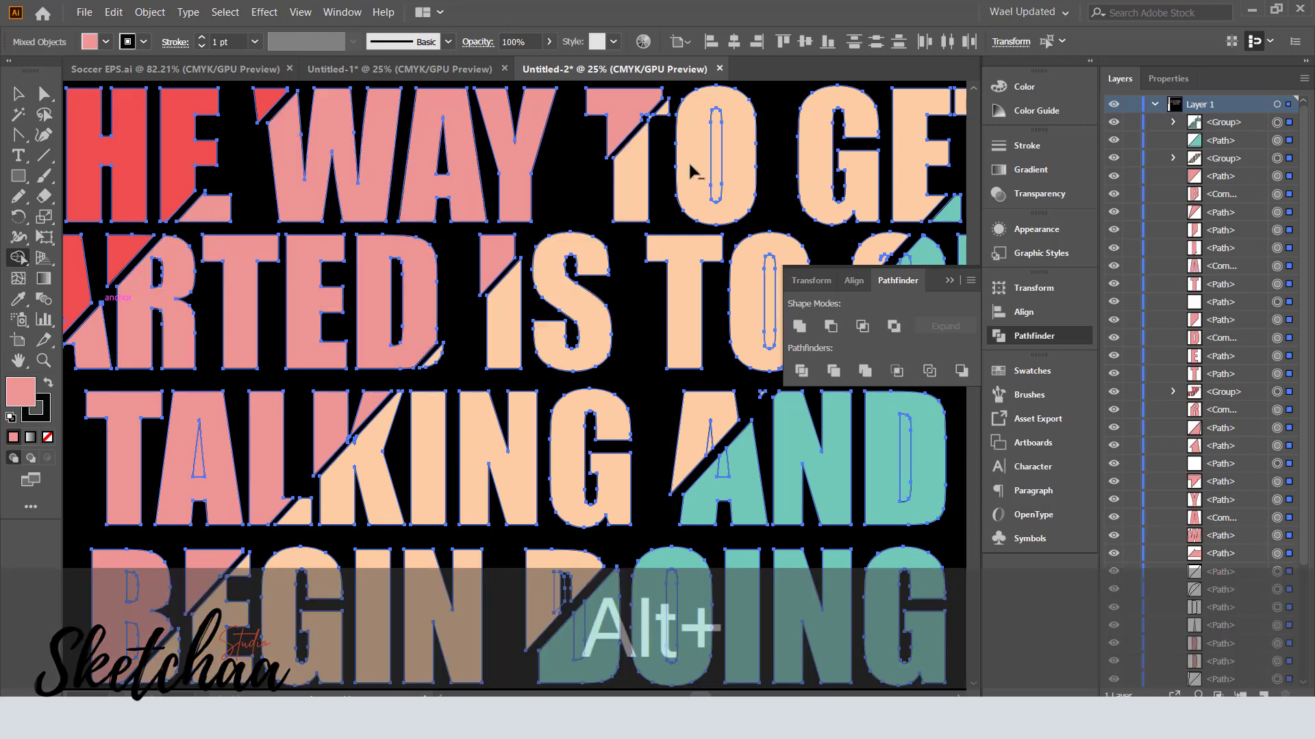
scroll(760, 260, "up", 1)
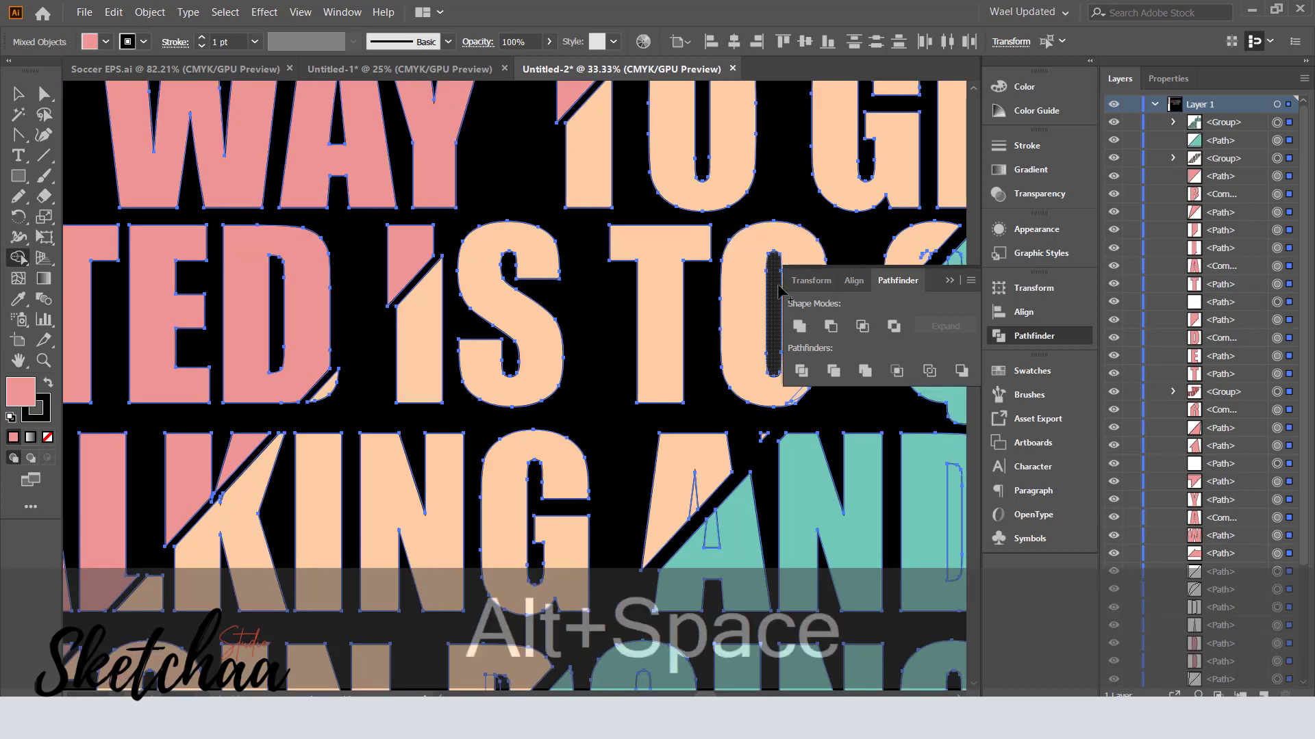
left_click_drag(774, 291, 387, 301)
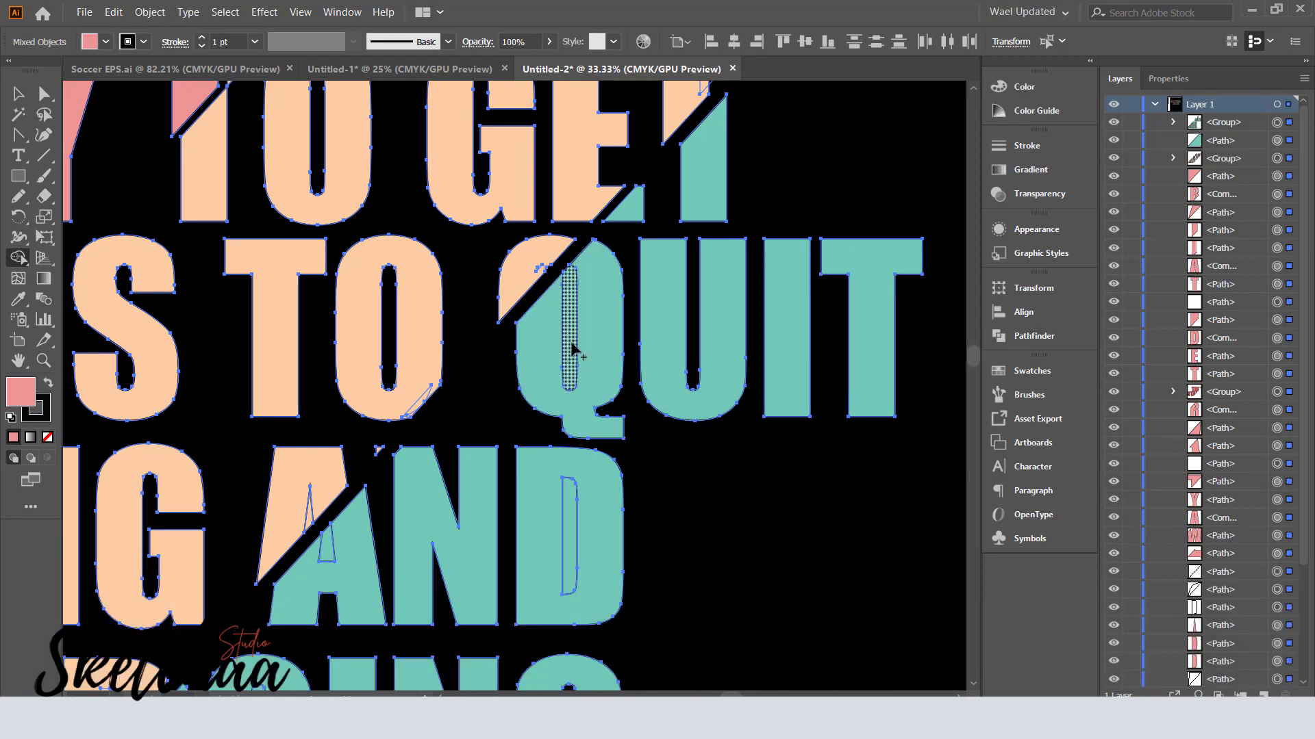
left_click(566, 339, "alt")
left_click(569, 521, "alt")
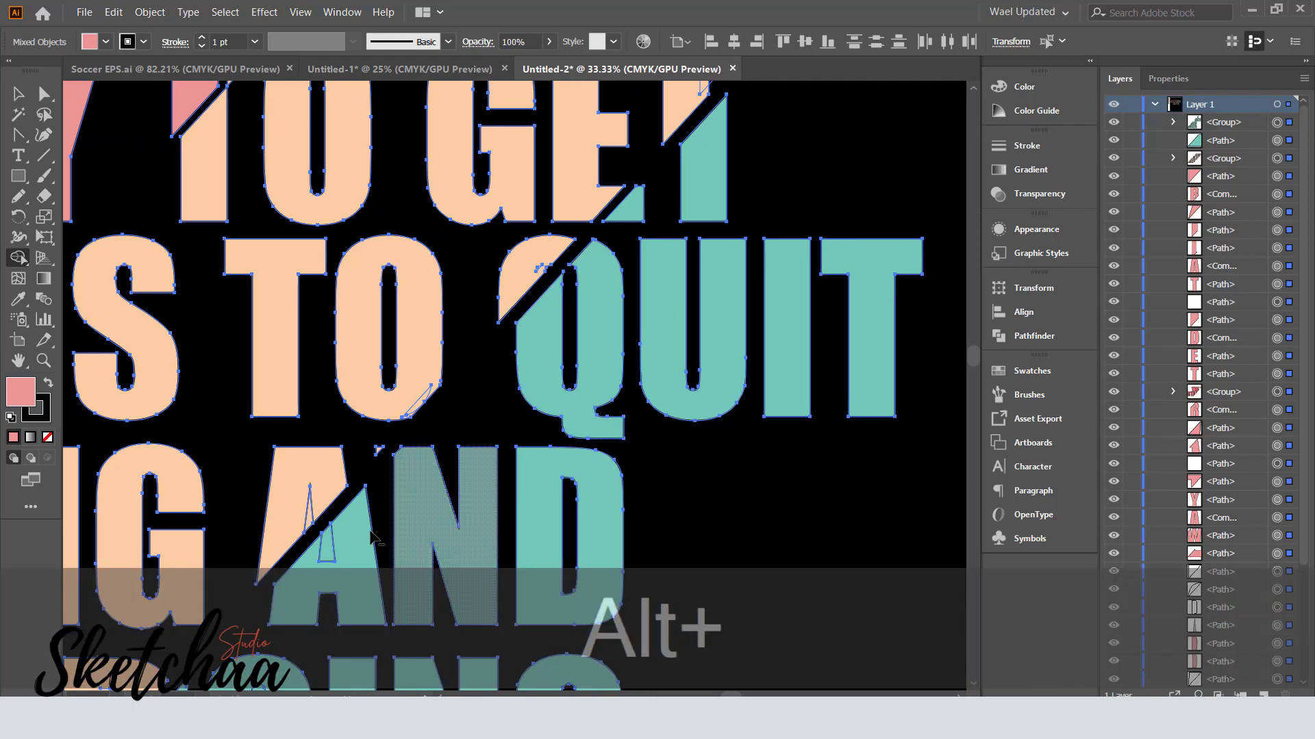
left_click(327, 544, "alt")
left_click(310, 524, "alt")
Cut out the counters in the A of TALKING, the B of BEGIN and the D and O of DOING, and deselect the lettering.
scroll(975, 344, "up", 2)
key("ctrl+minus")
key("ctrl+minus")
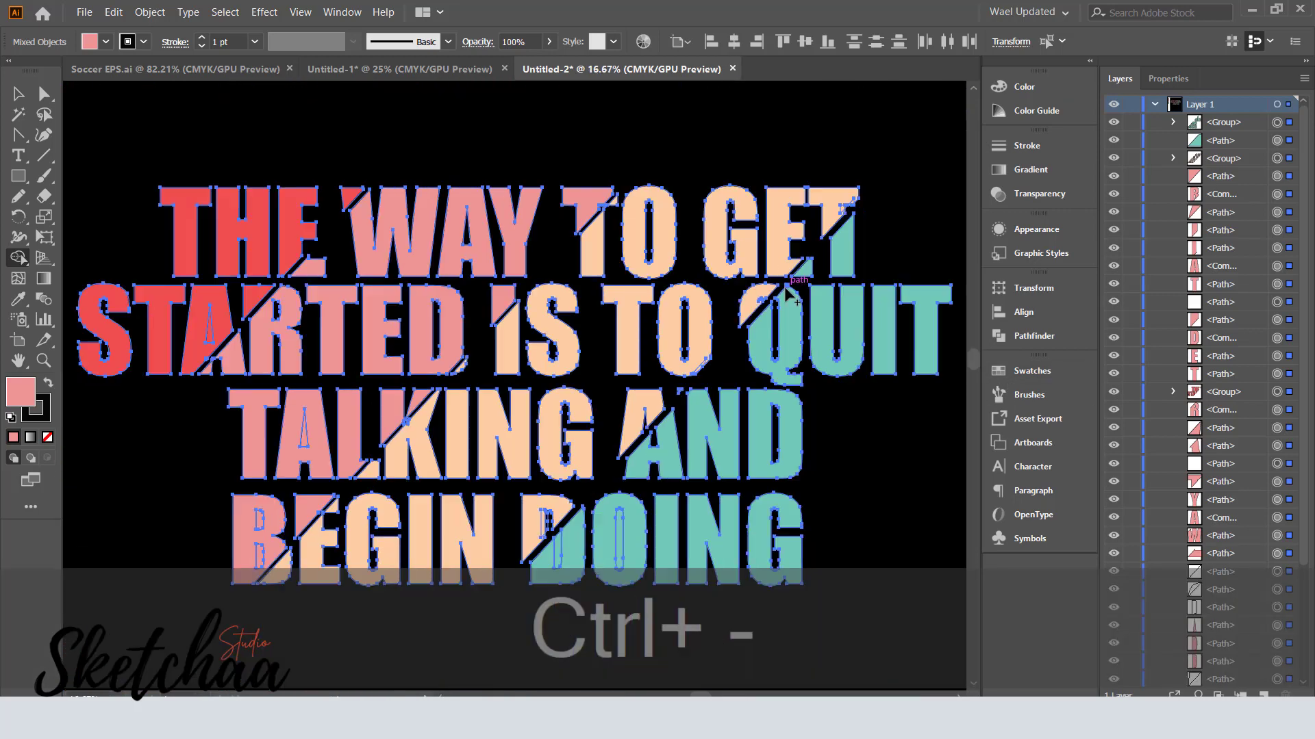
key("ctrl+minus")
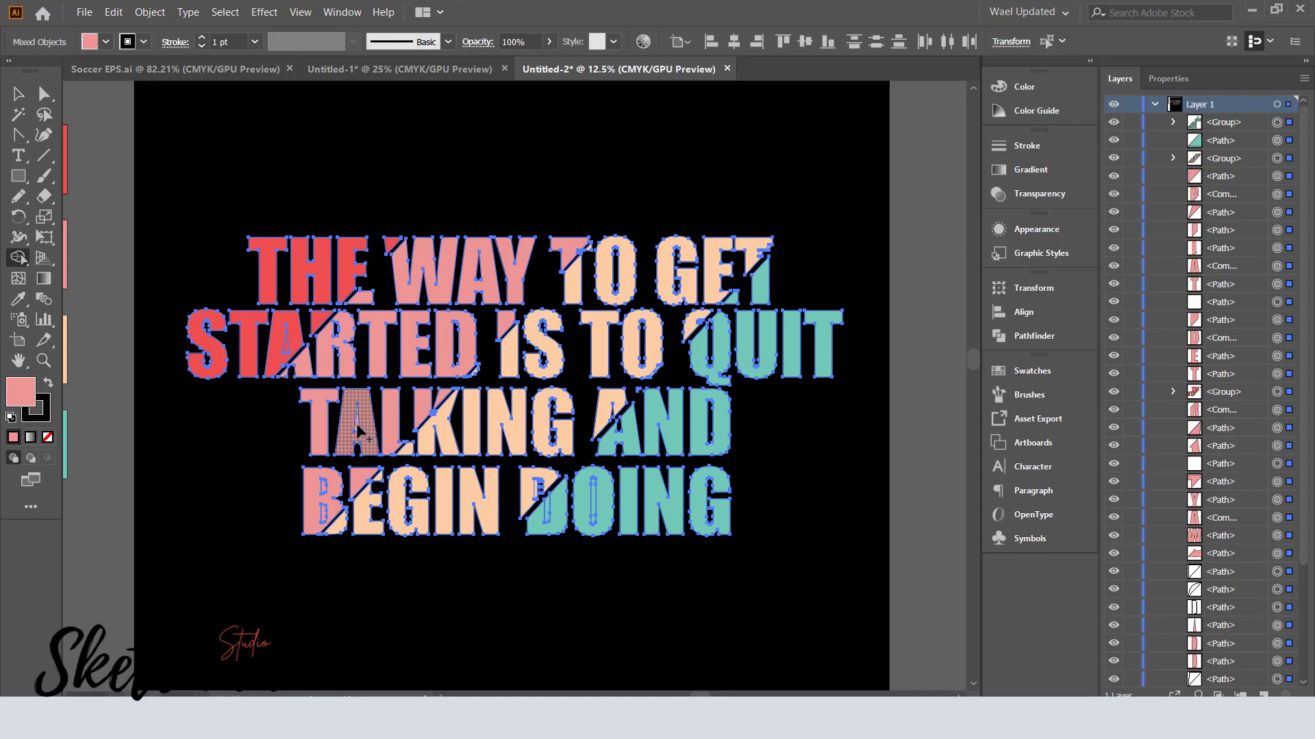
left_click(356, 431, "alt")
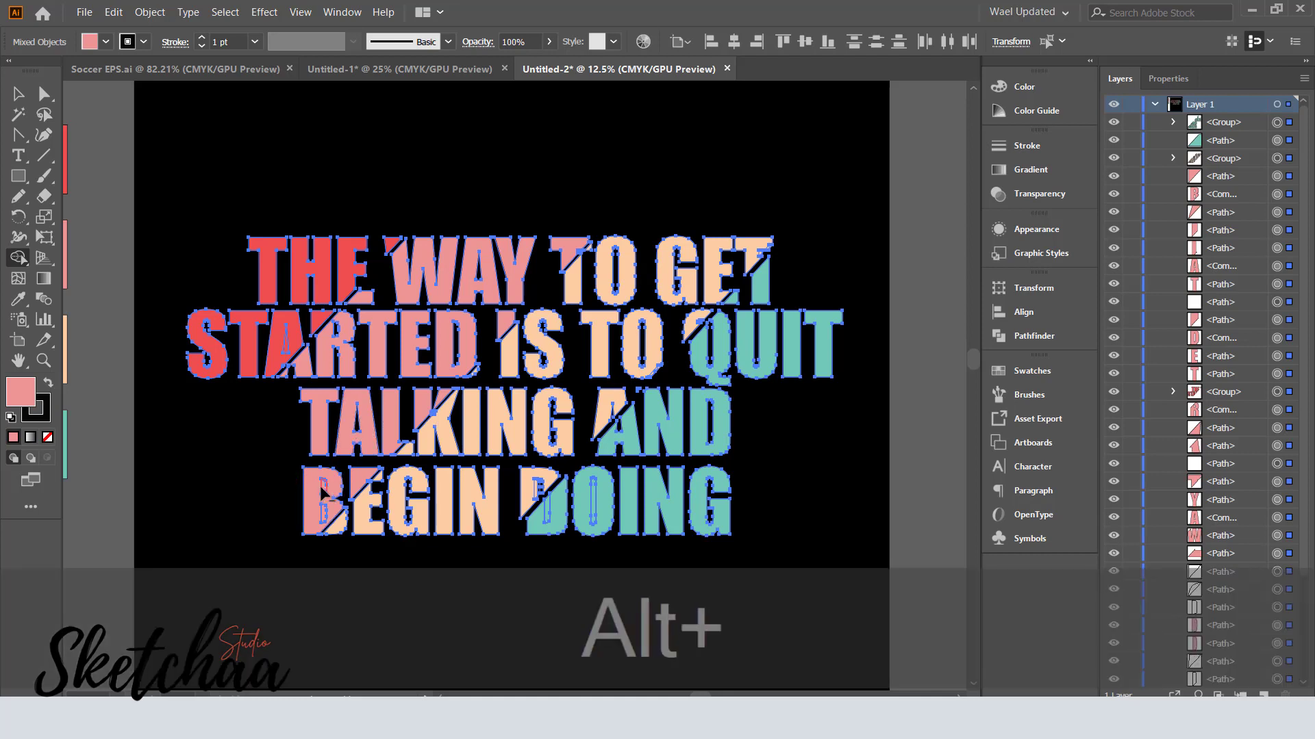
left_click(326, 492, "alt")
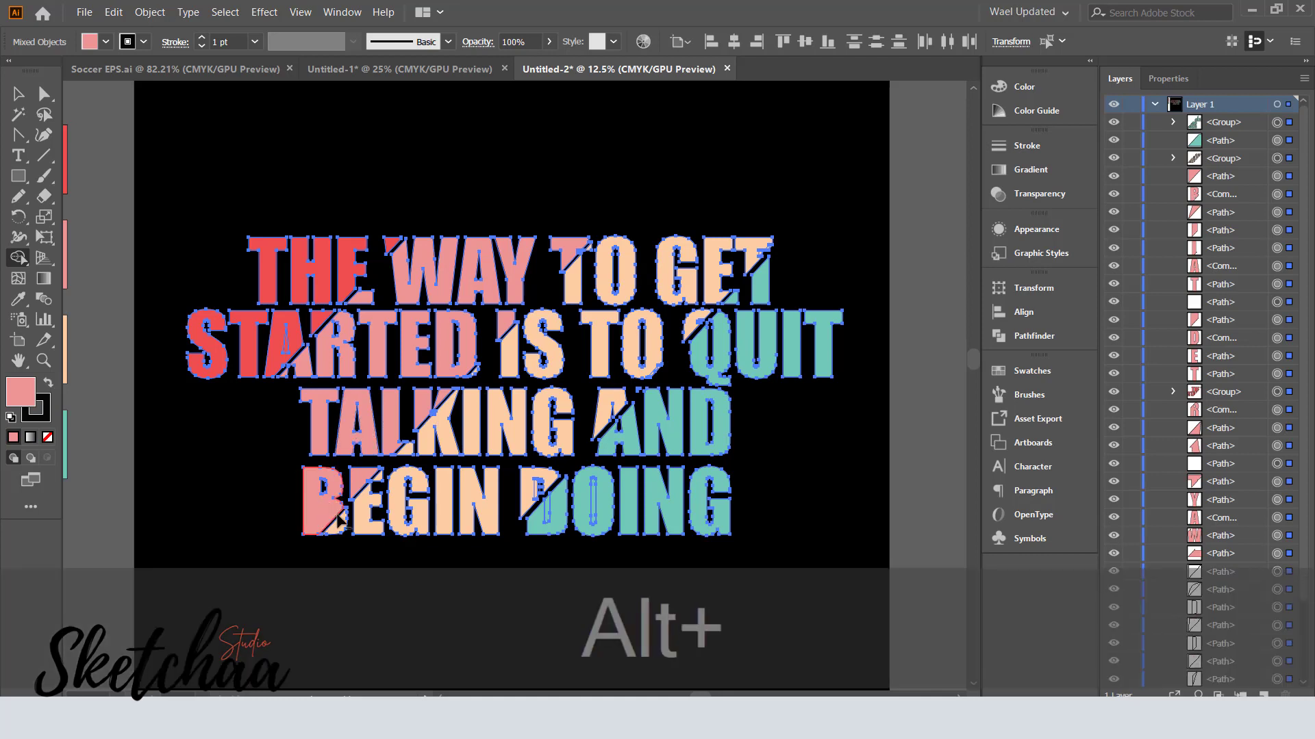
key("ctrl+alt+z")
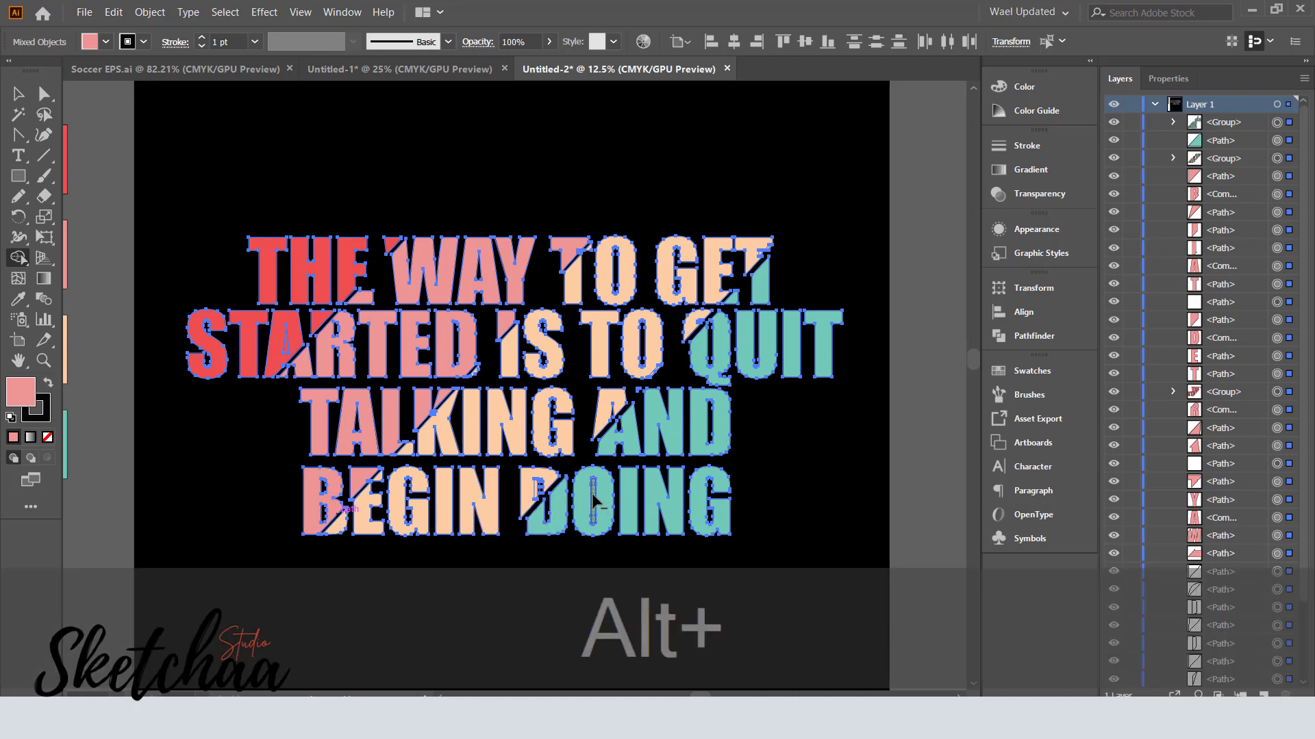
left_click(18, 94)
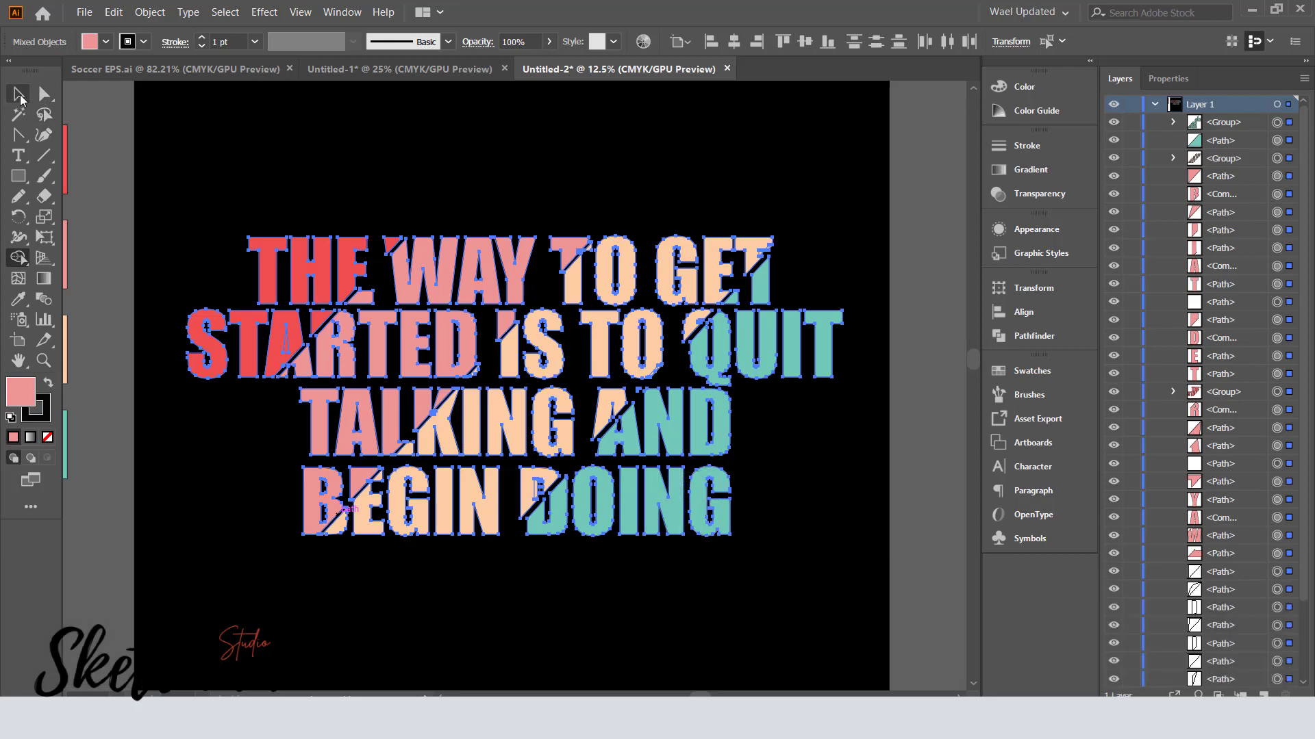
scroll(792, 213, "up", 1)
left_click(787, 220)
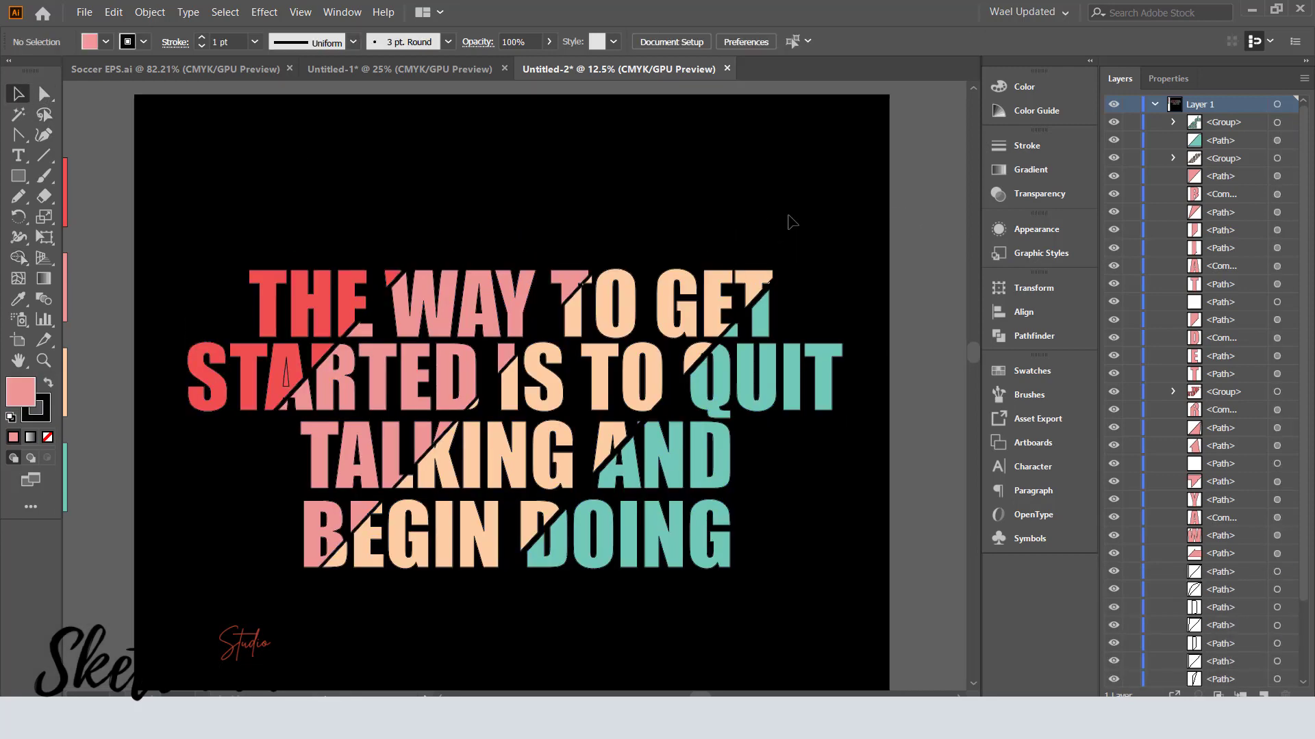
Cut out the filled counter in the A of STARTED with the Shape Builder, and deselect the lettering.
scroll(644, 446, "up", 1)
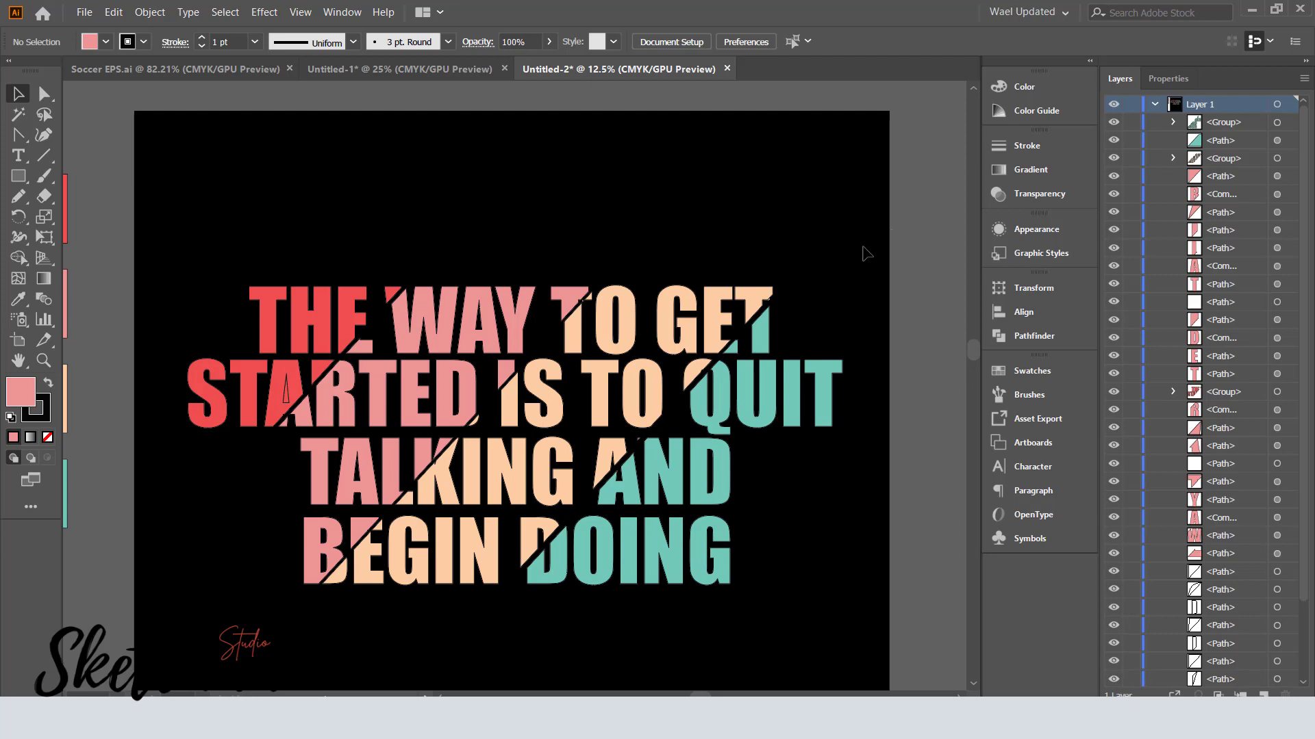
left_click(19, 257)
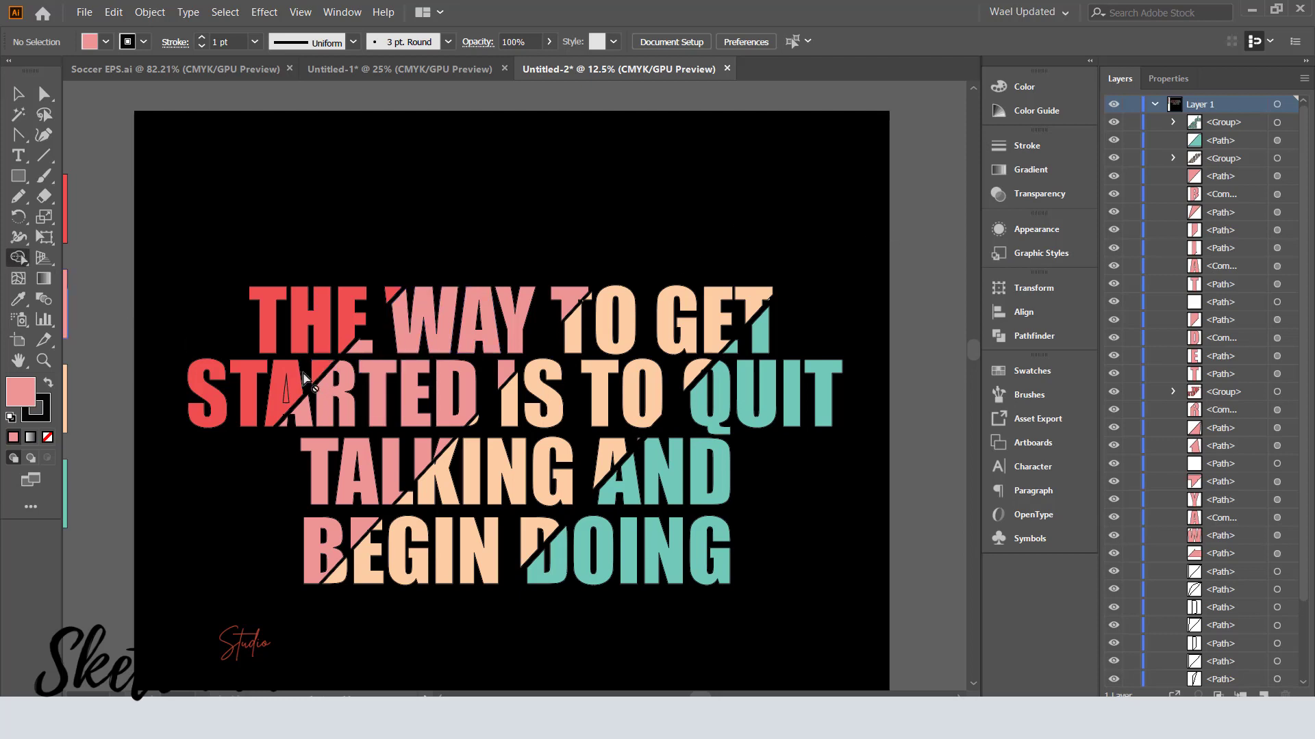
key("v")
left_click_drag(456, 227, 181, 435)
left_click(18, 257)
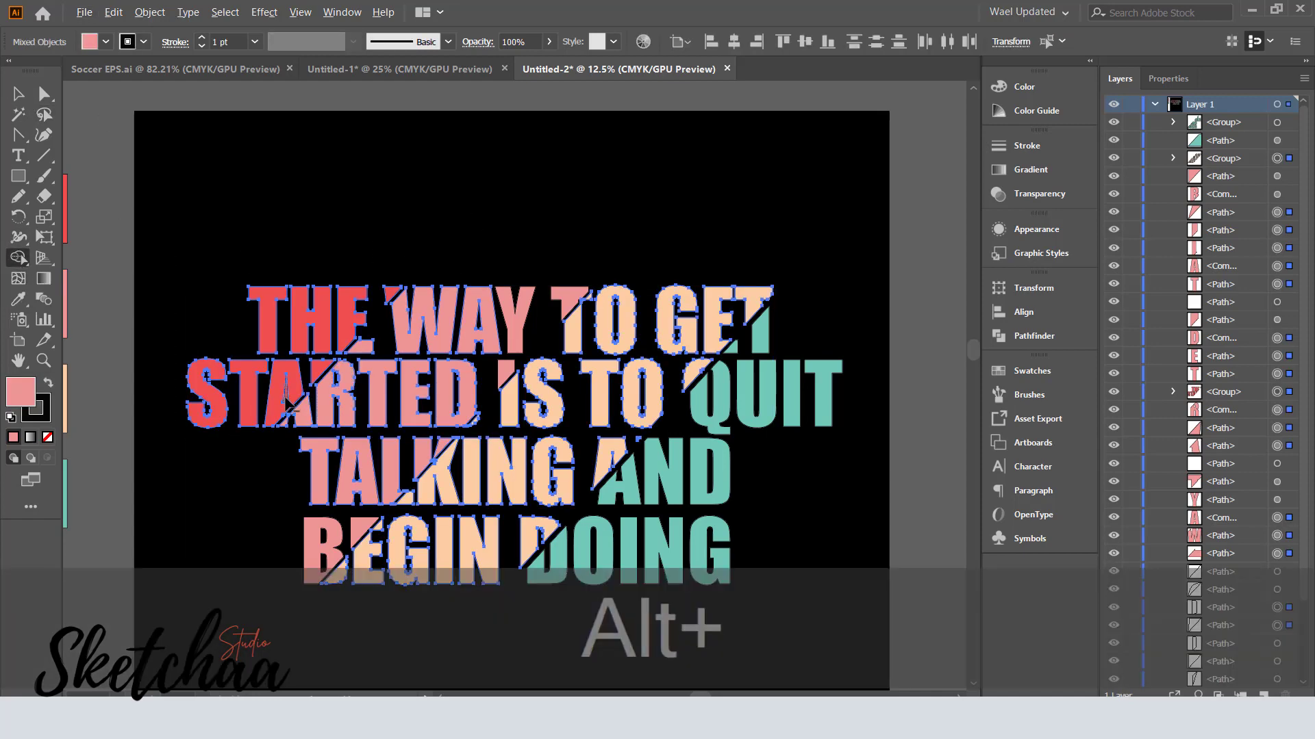
key("v")
left_click(715, 228)
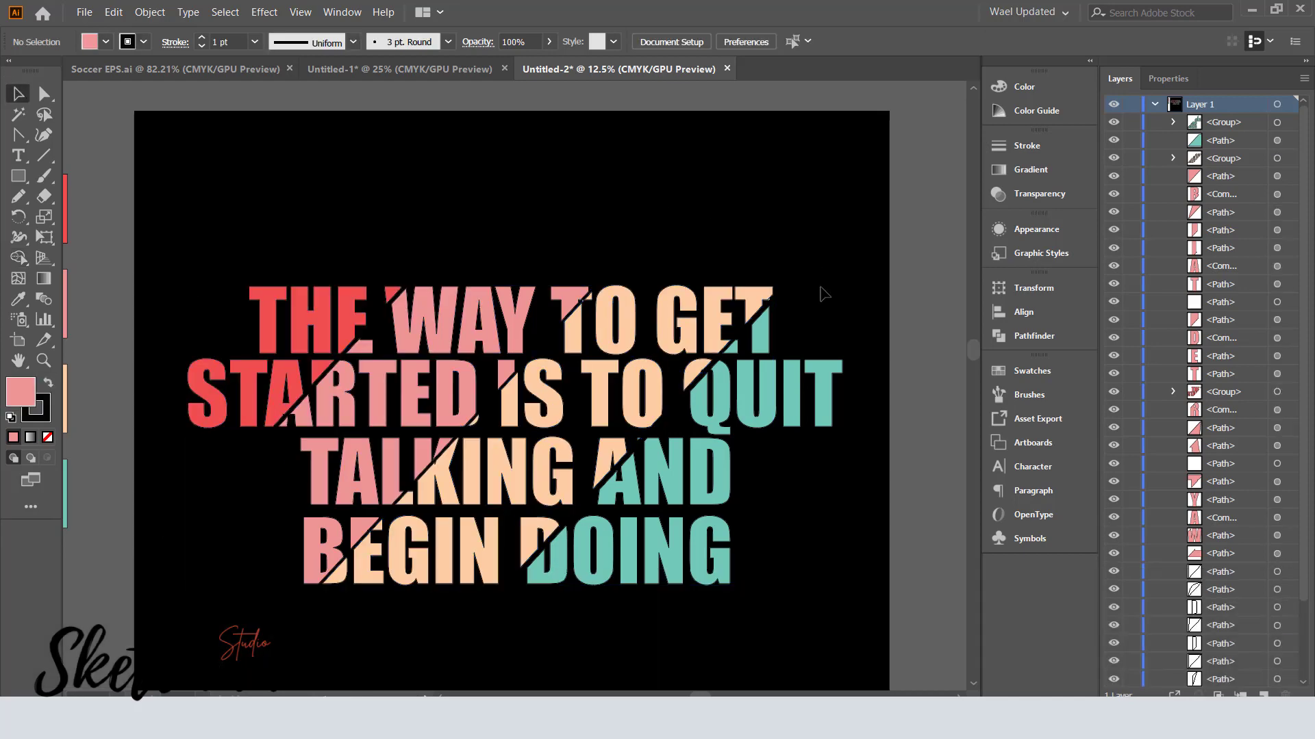
Select all the lettering of the quote, leaving the palette squares out.
key("ctrl+minus")
key("ctrl+minus")
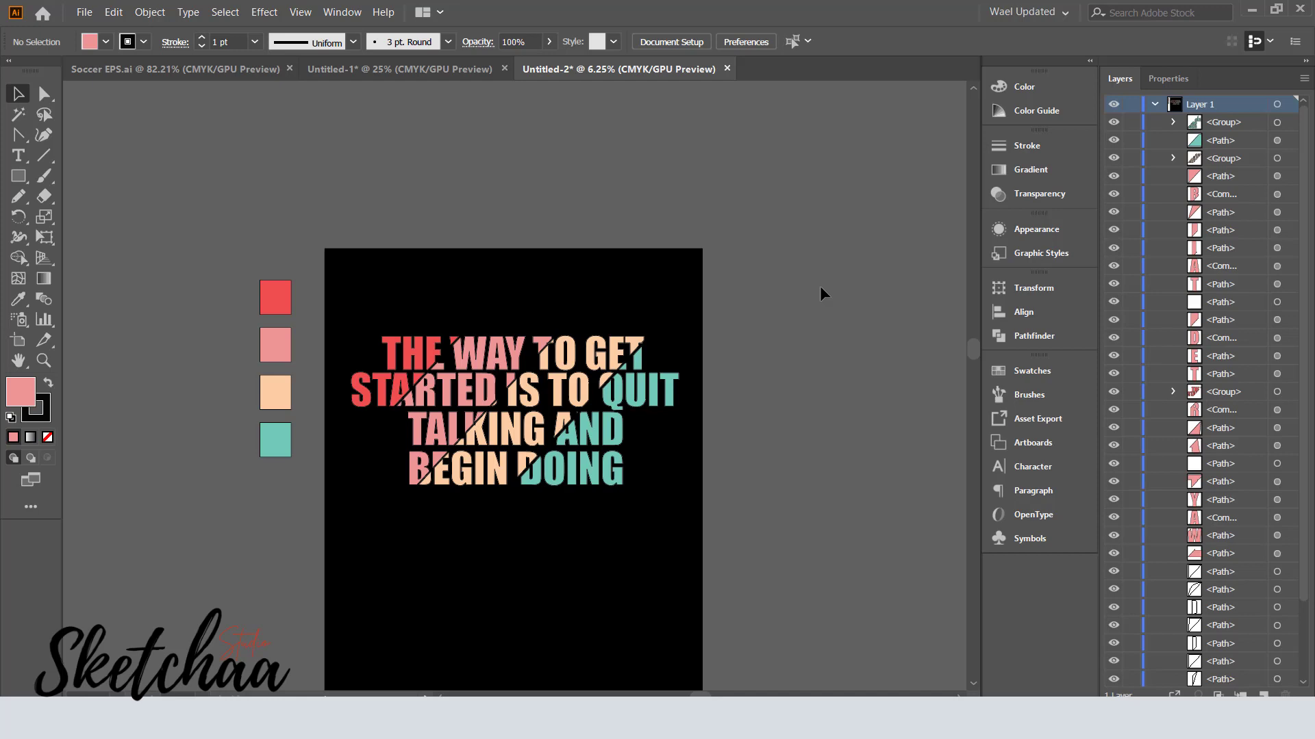
key("F5")
mouse_move(678, 300)
left_mouse_down()
mouse_move(384, 374)
mouse_move(359, 523)
left_mouse_up()
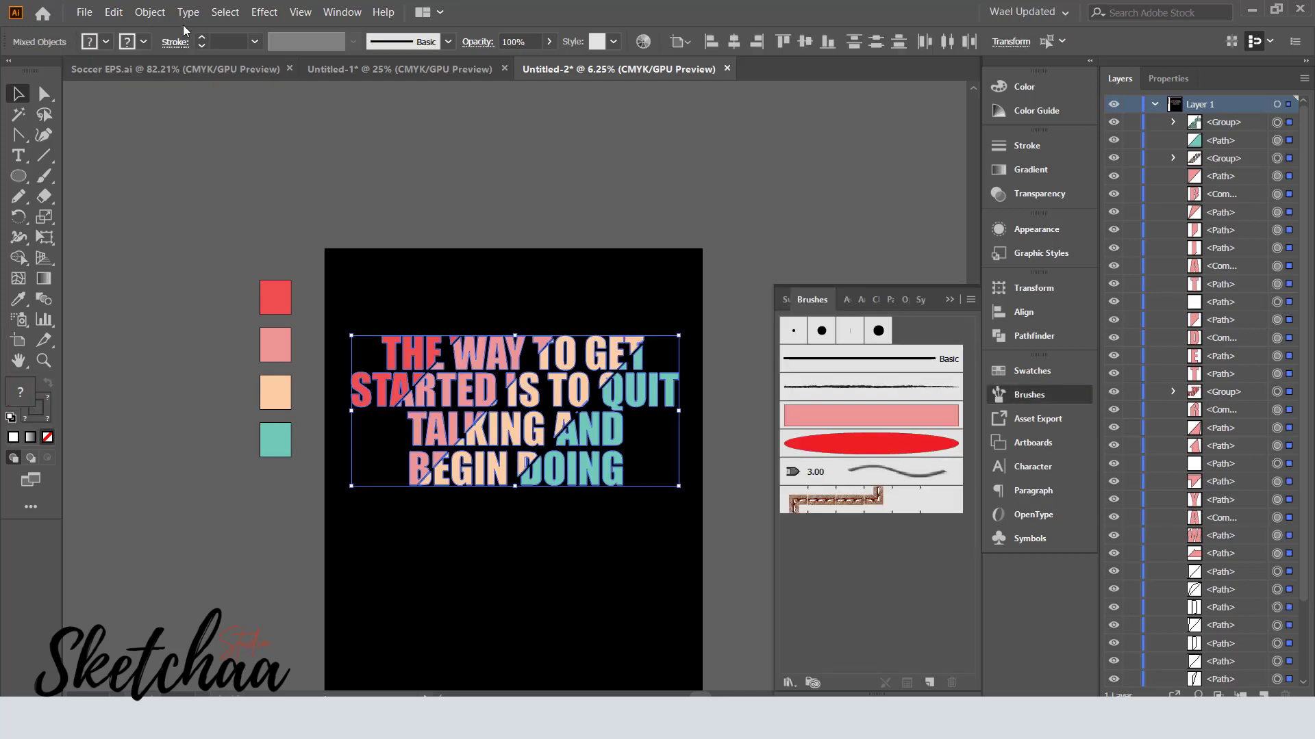
Try a copy of the lettering sheared by -5° along the horizontal axis, and undo it.
left_click(150, 12)
mouse_move(340, 35)
left_click(441, 116)
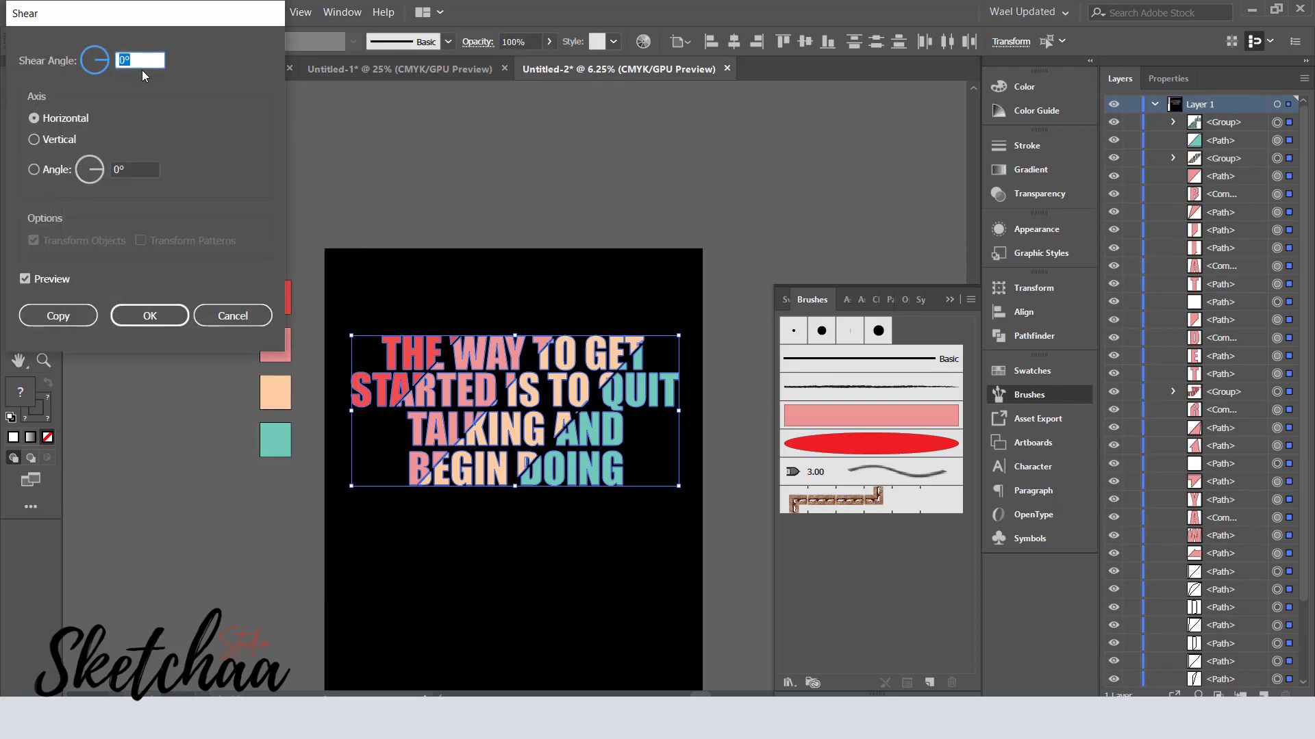
type("-5")
left_click(59, 316)
key("ctrl+z")
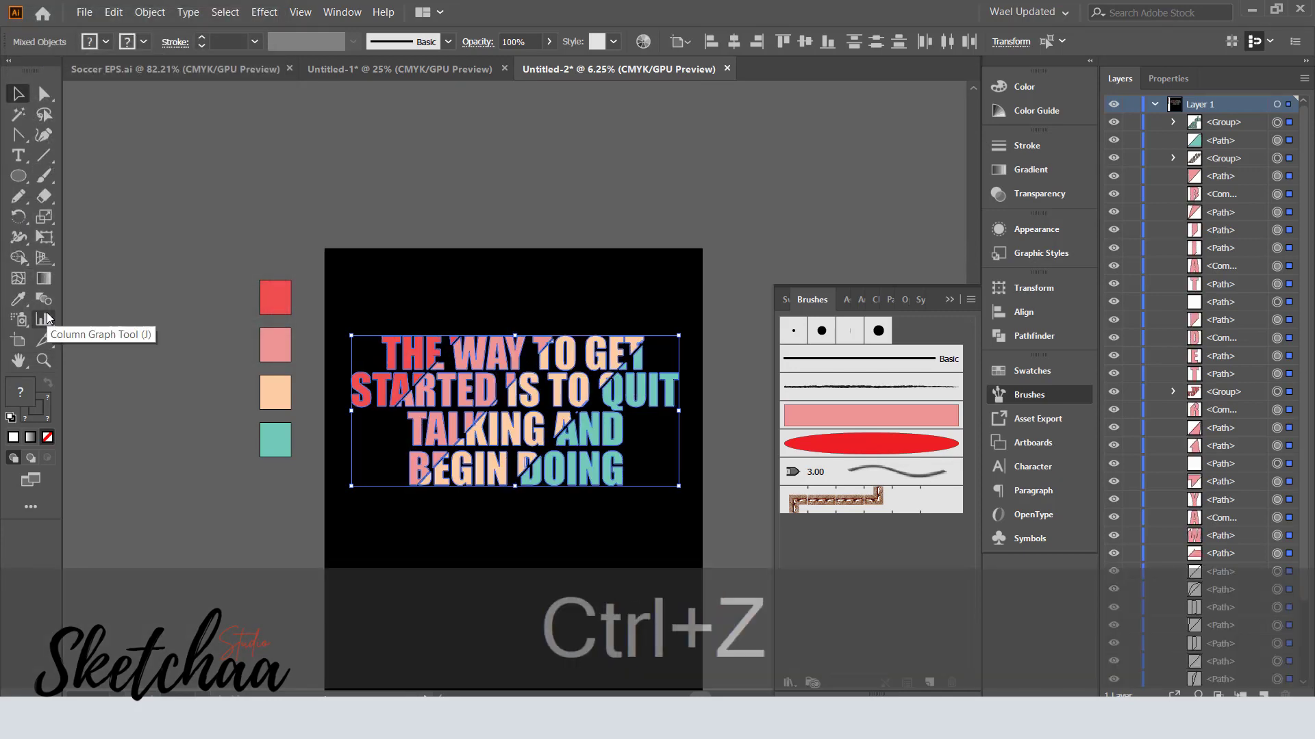
Shear the lettering by -5° along the vertical axis, and deselect it.
left_click(155, 12)
mouse_move(195, 30)
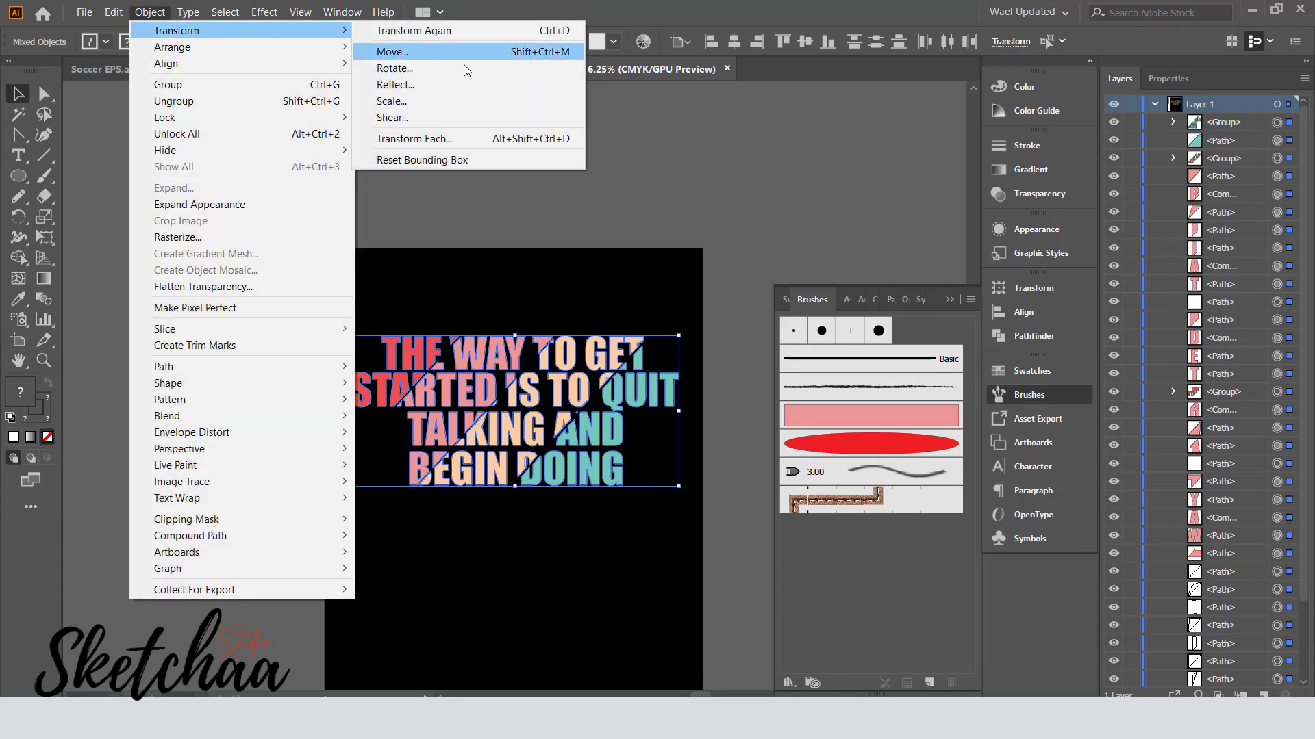
left_click(463, 113)
left_click(33, 140)
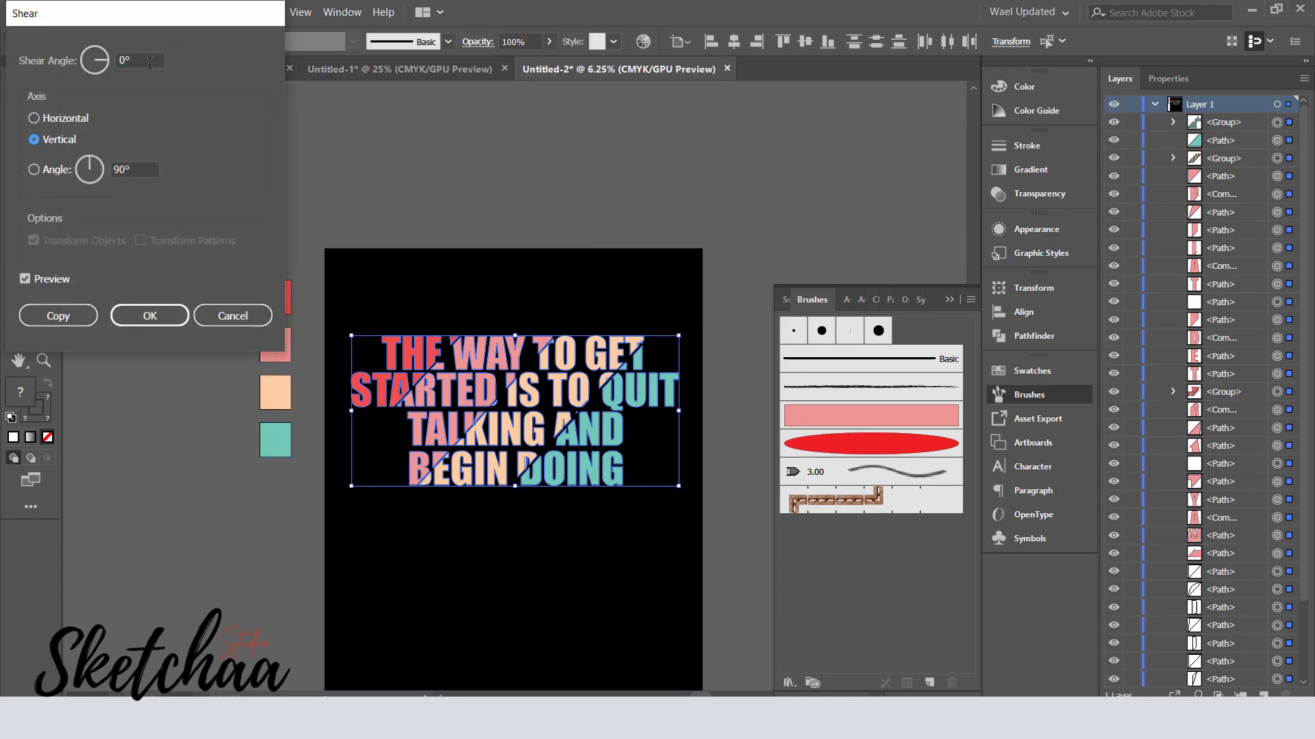
type("-5")
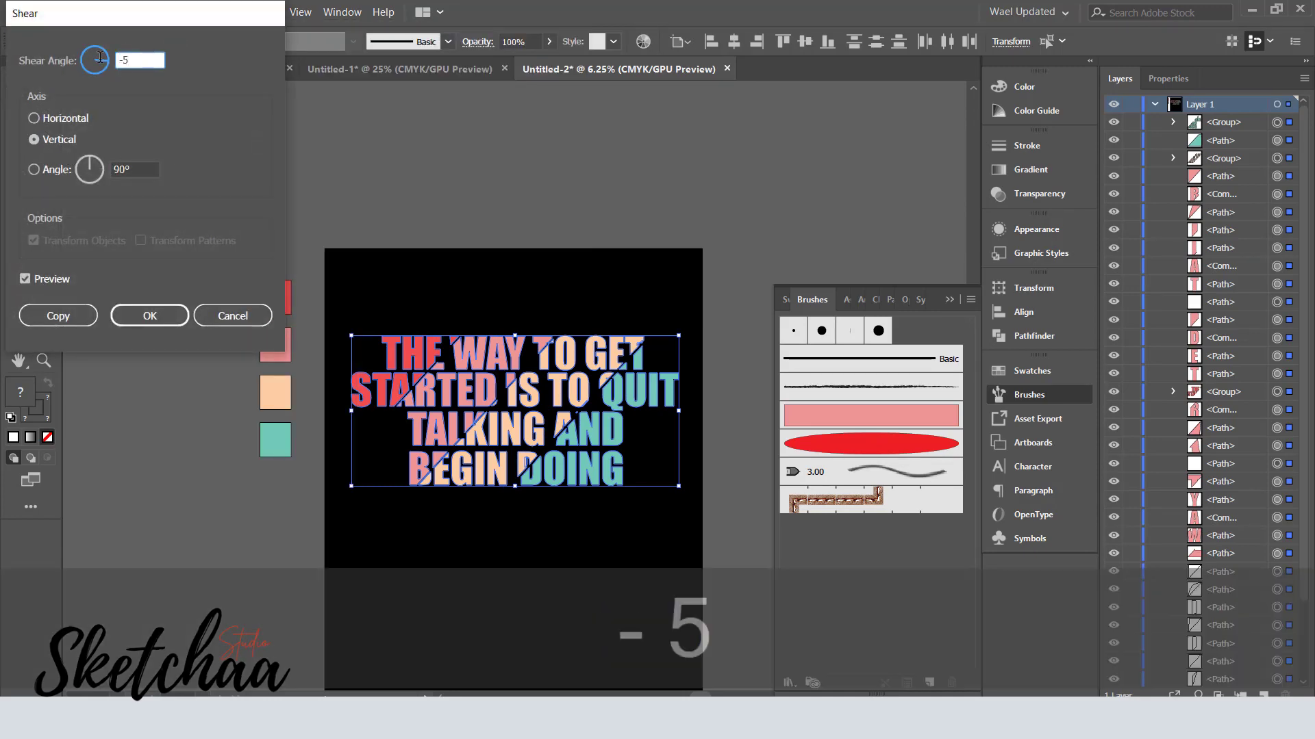
left_click(130, 315)
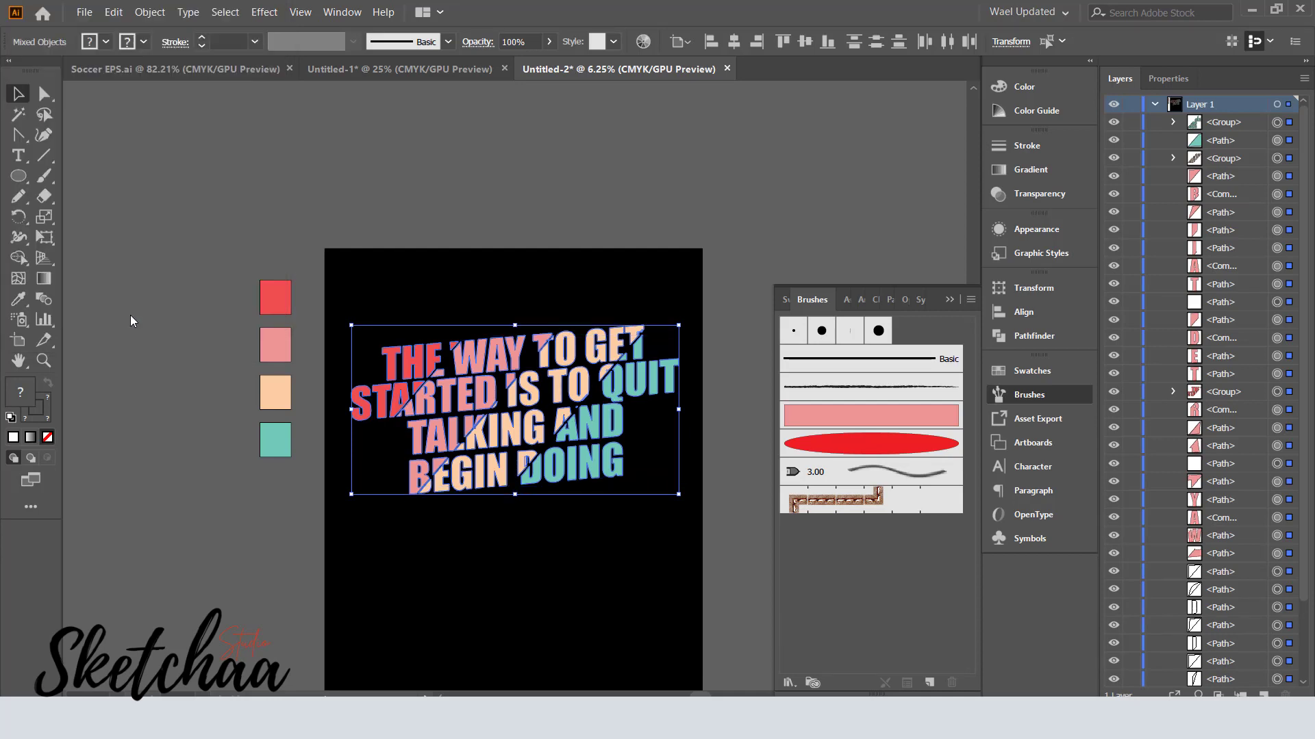
left_click(536, 596)
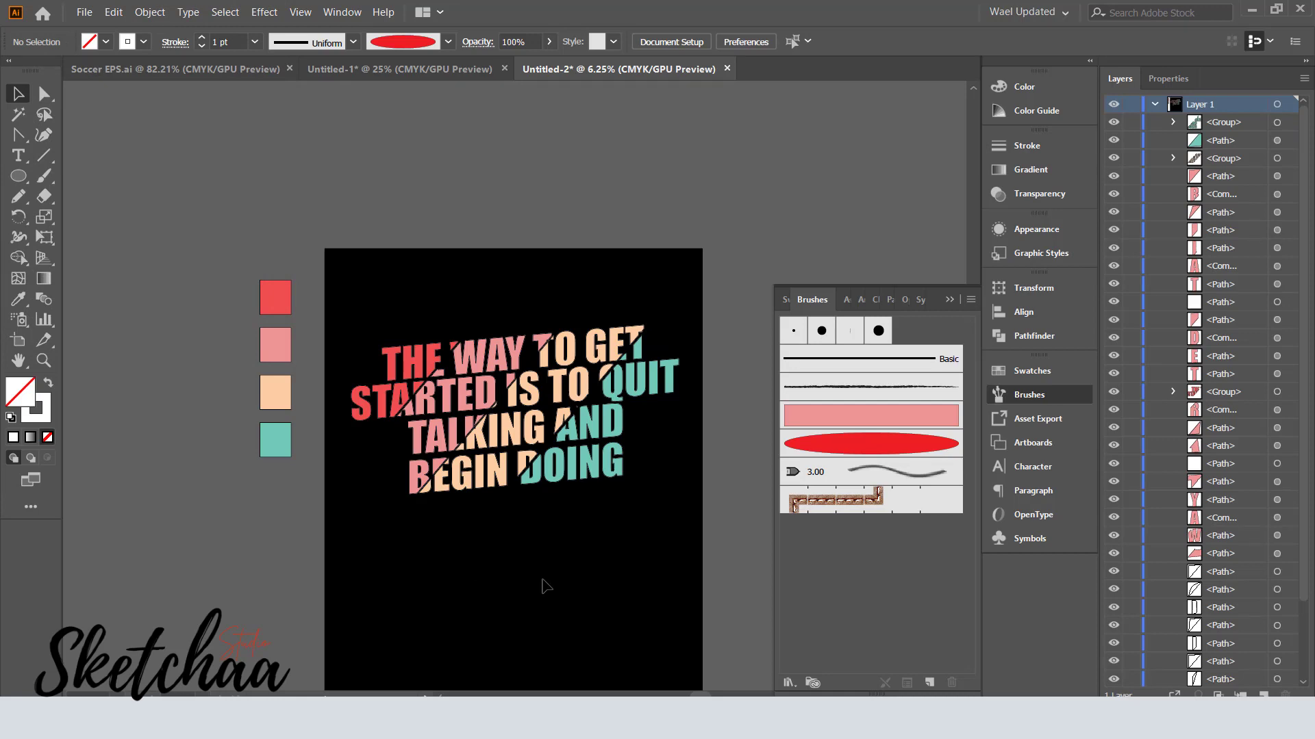
left_click(952, 299)
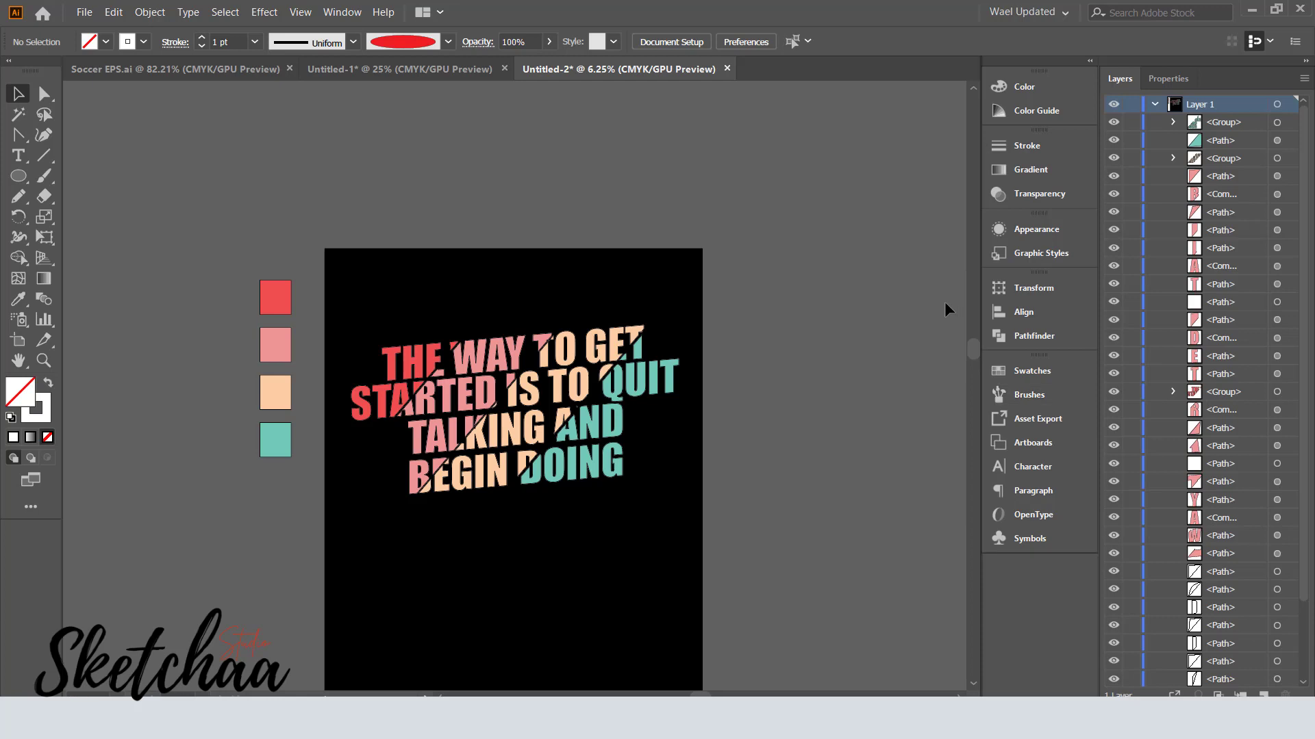
Paste a copy of all the sheared lettering behind the original, and shift it slightly to the right as one group.
key("ctrl+equal")
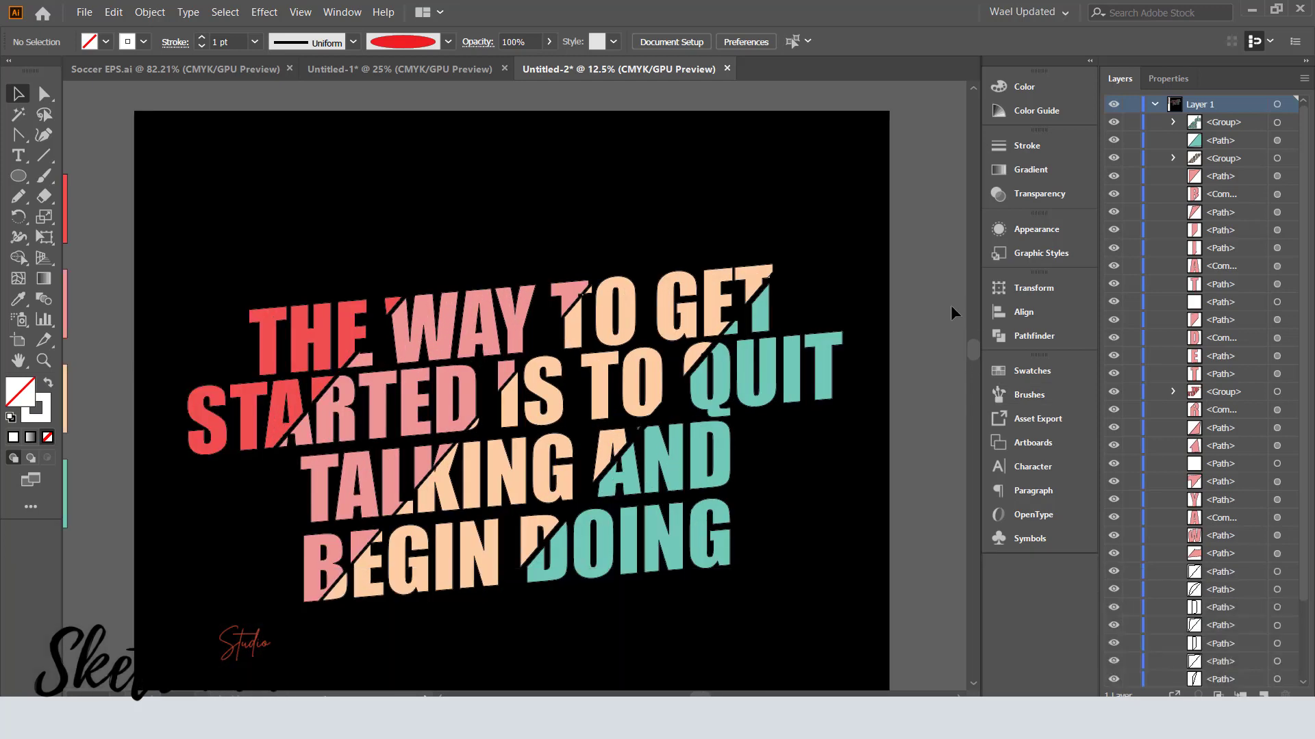
left_click_drag(974, 348, 973, 354)
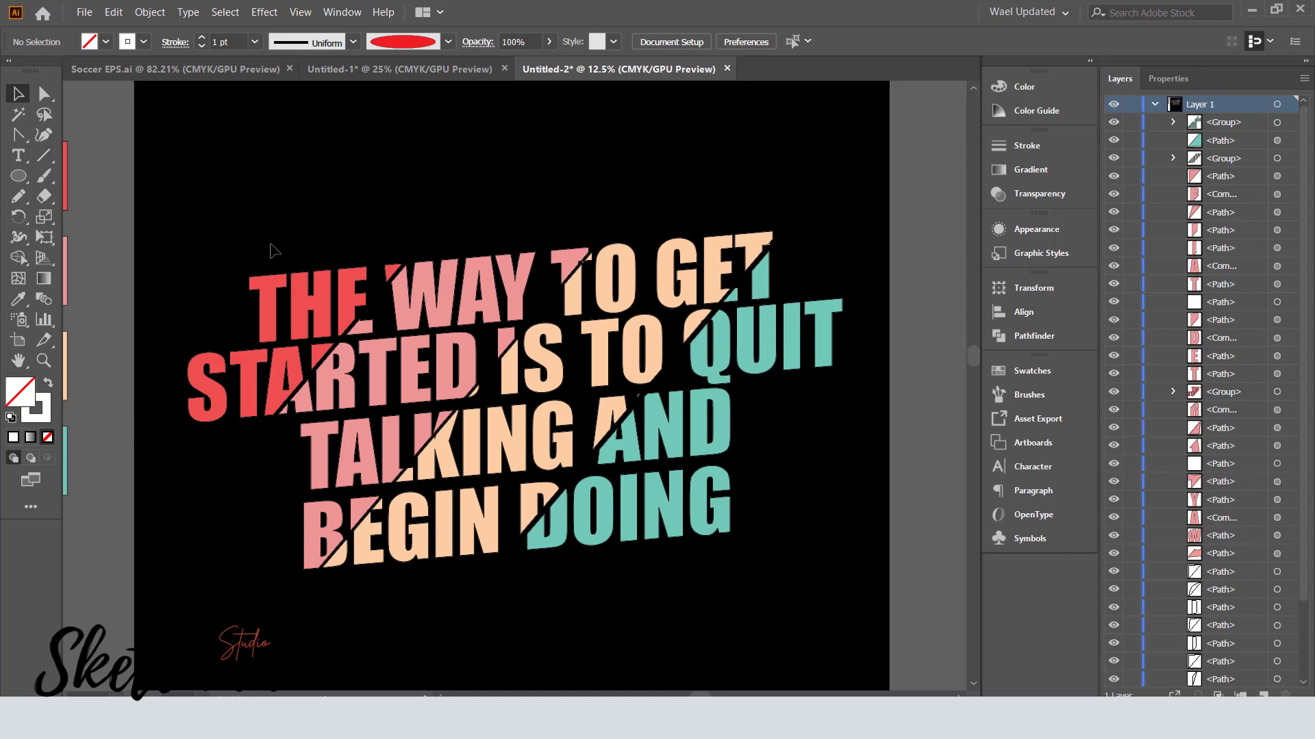
left_click_drag(813, 178, 209, 582)
key("ctrl+c")
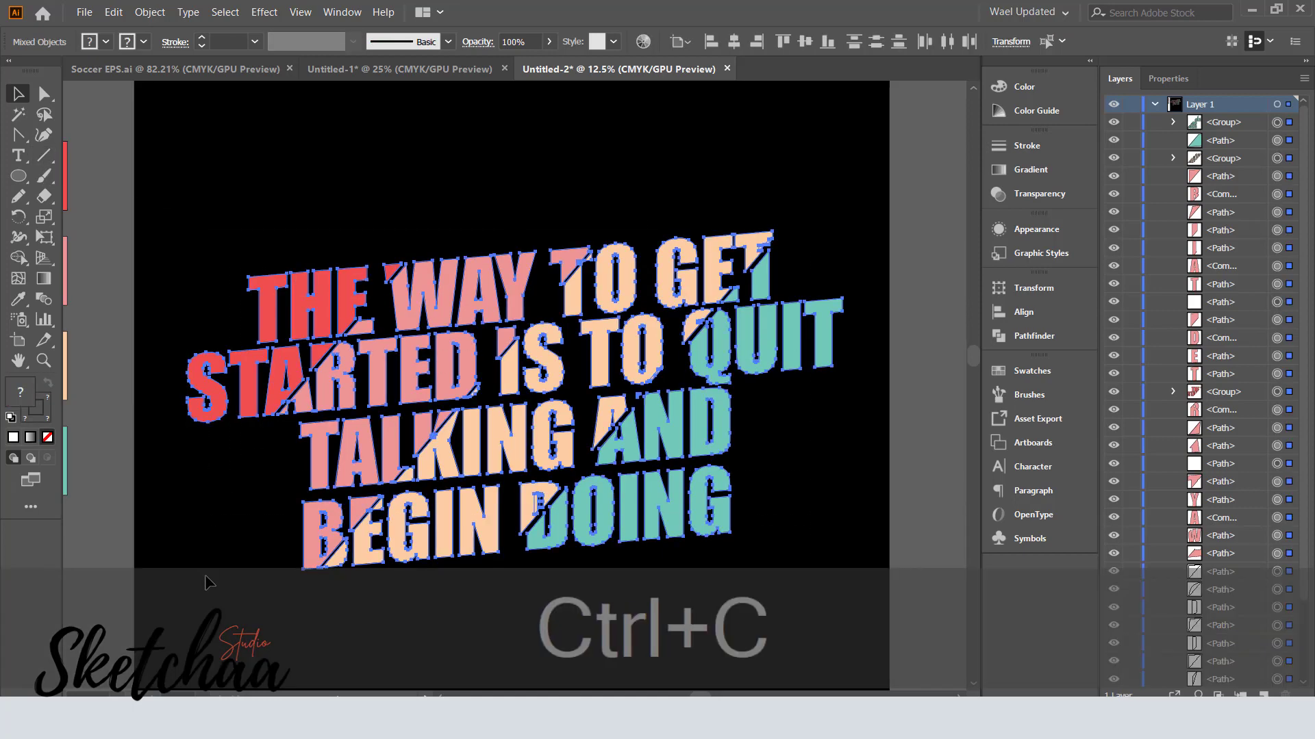
key("ctrl+b")
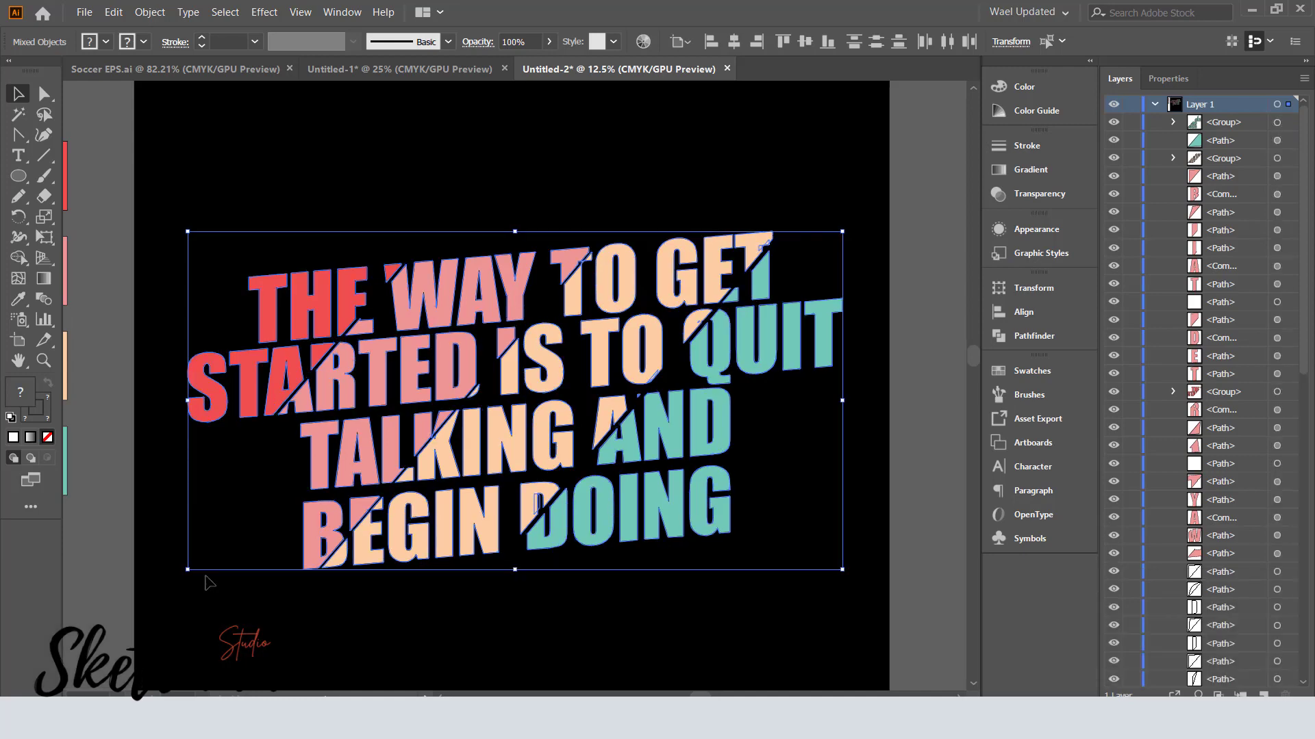
key("ctrl+g")
key("Right")
key("Right")
key("Right")
key("Right")
key("Right")
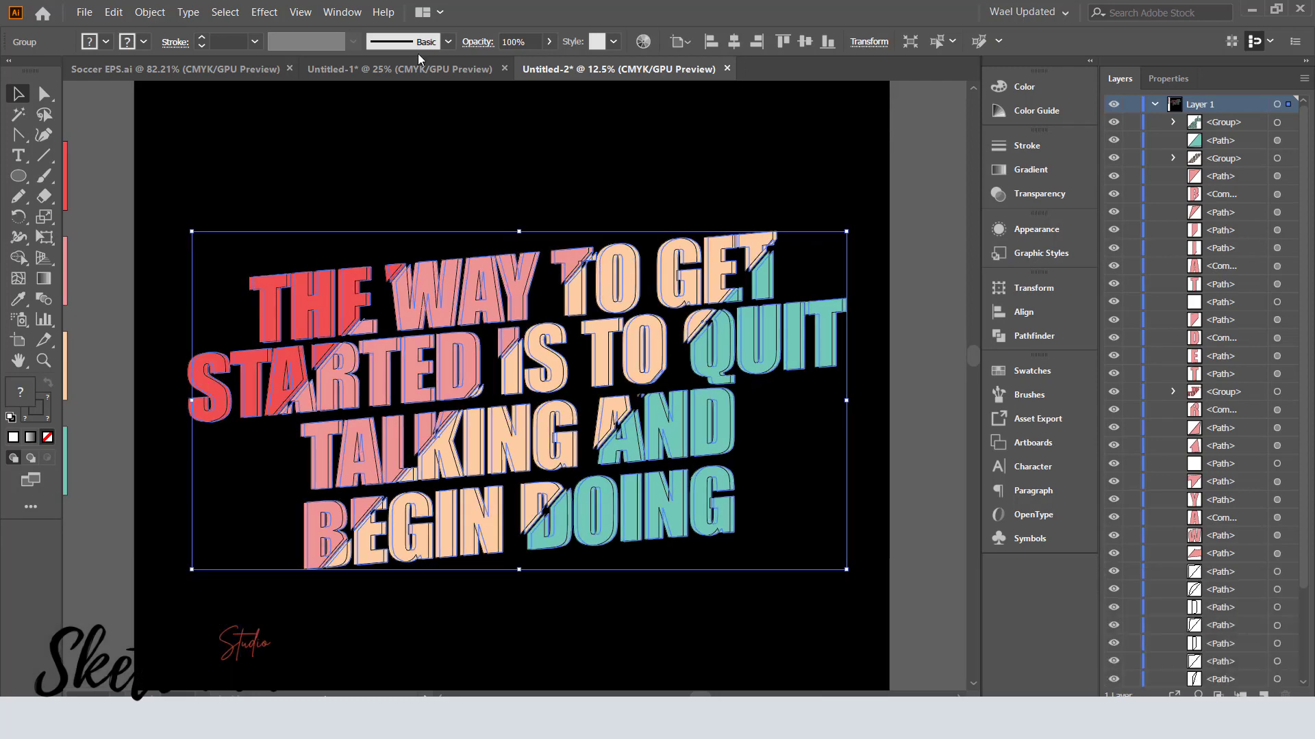
Expand the appearance of the shifted lettering copy, and apply Expand to it.
left_click(149, 12)
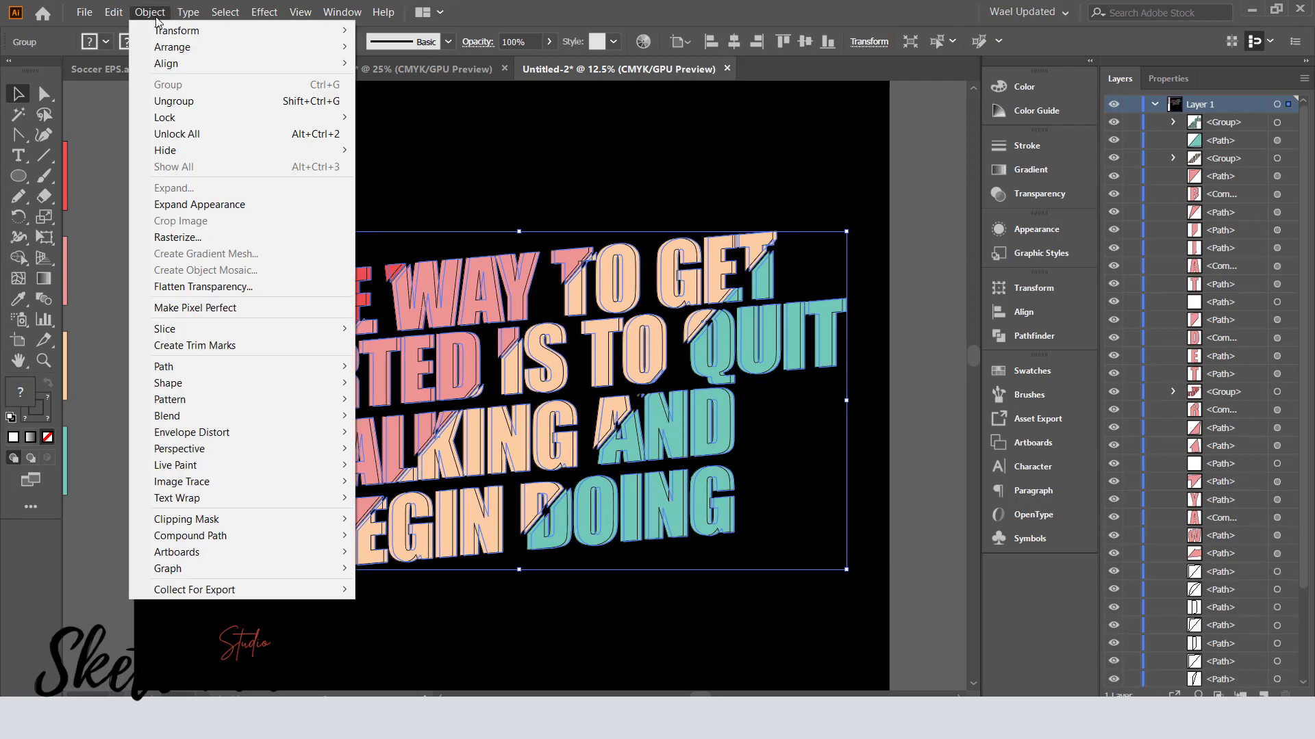
left_click(200, 206)
scroll(152, 17, "down", 1)
left_click(152, 17)
left_click(186, 187)
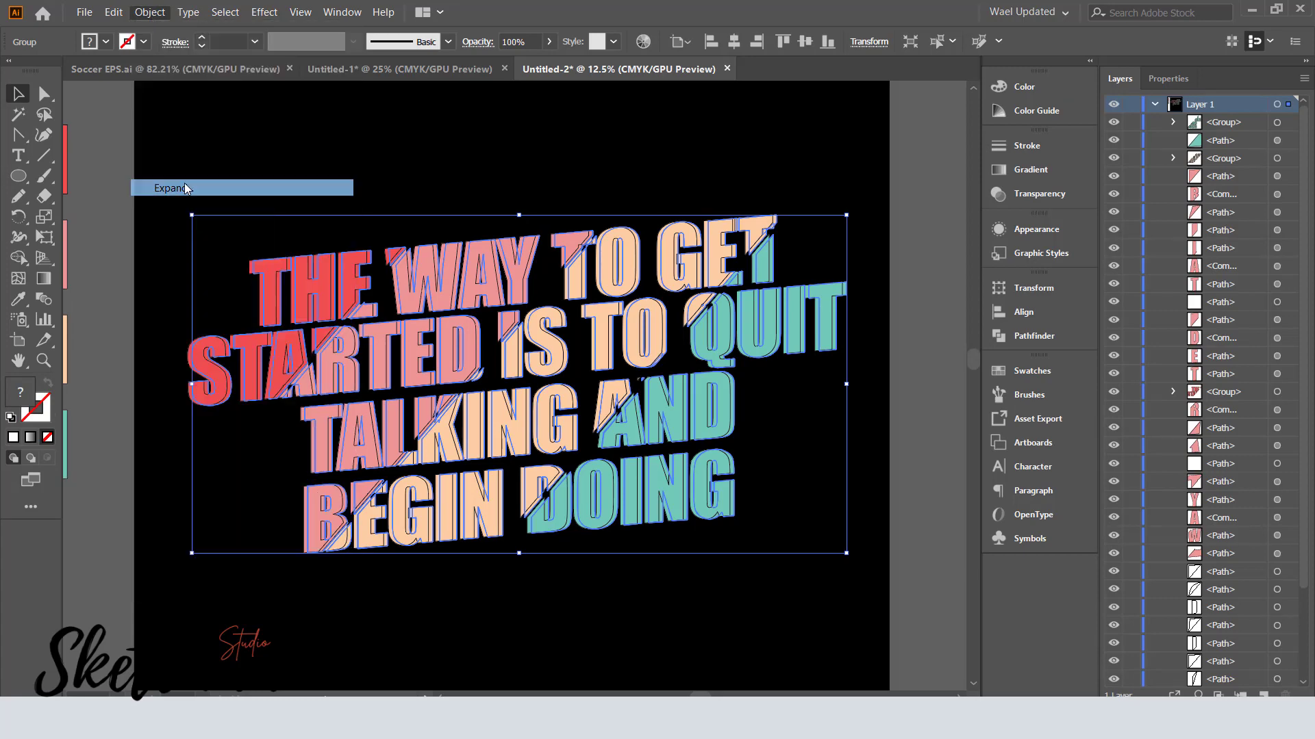
Try white, red and dark navy fills on the back copy of the lettering, and deselect it.
left_click(105, 42)
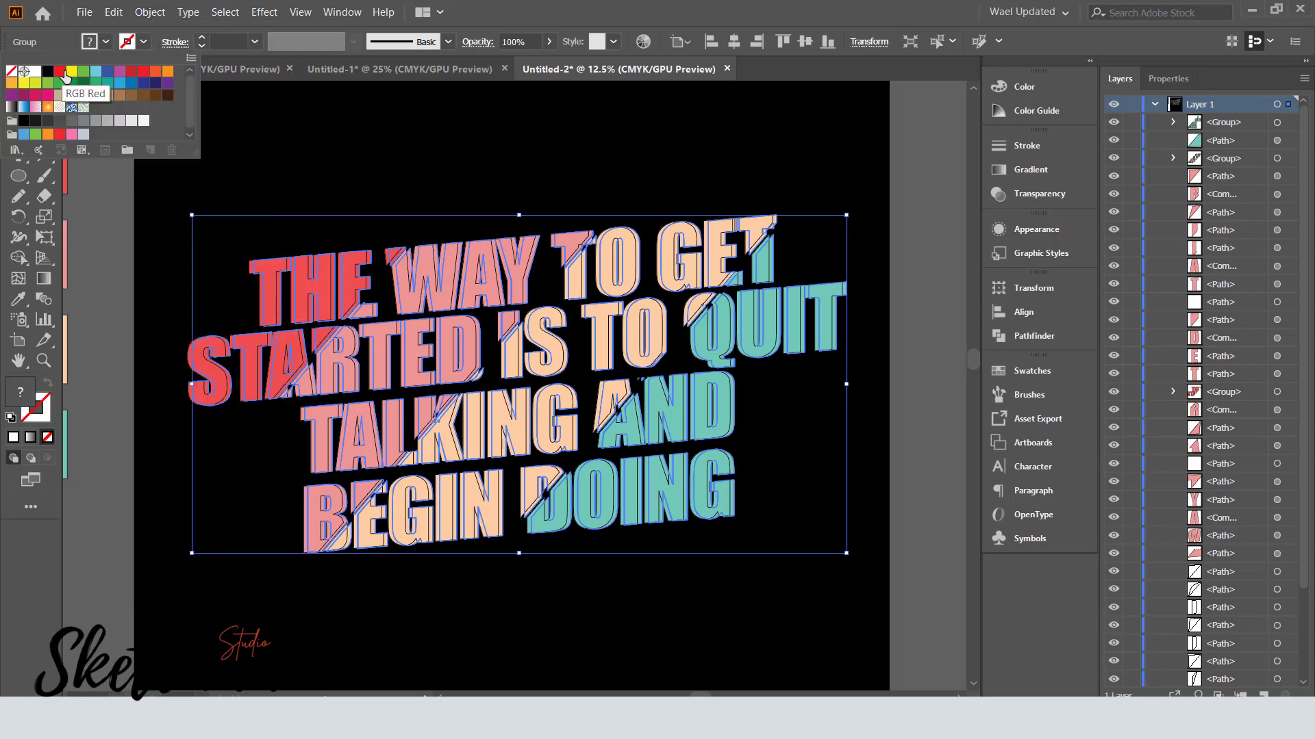
left_click(36, 73)
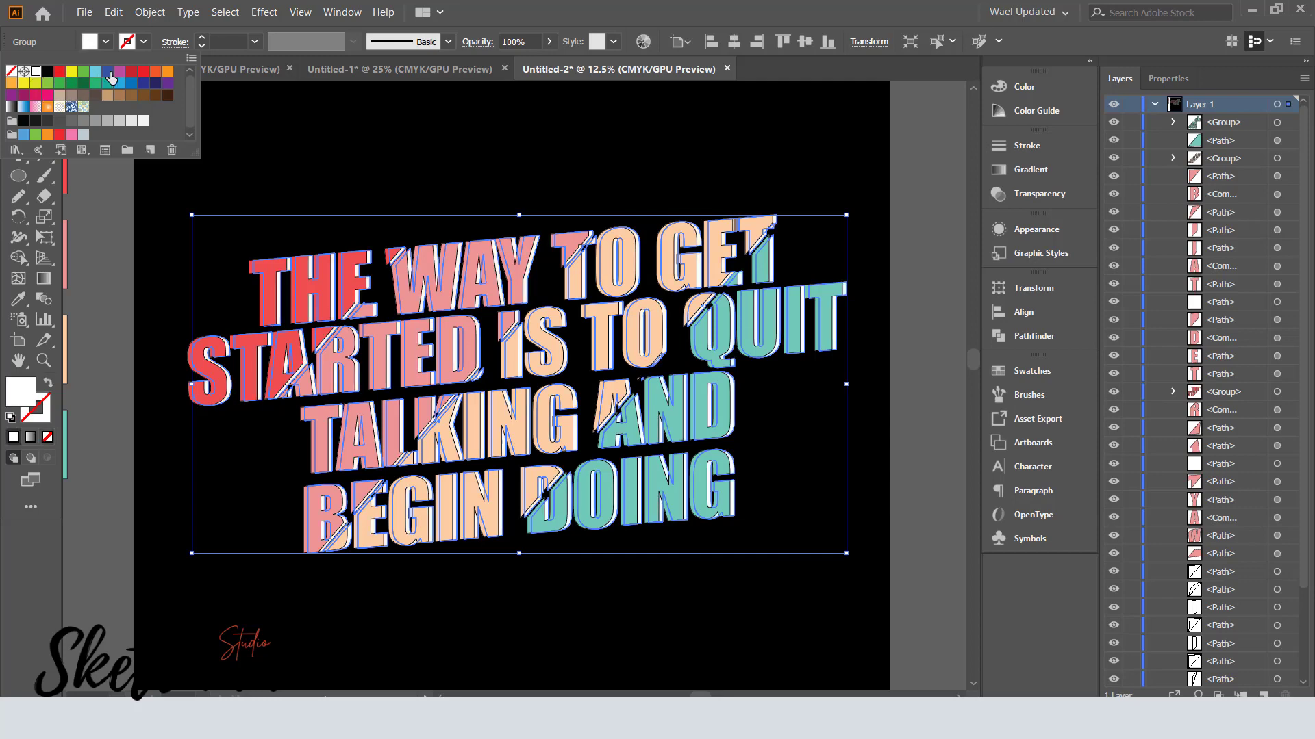
left_click(132, 72)
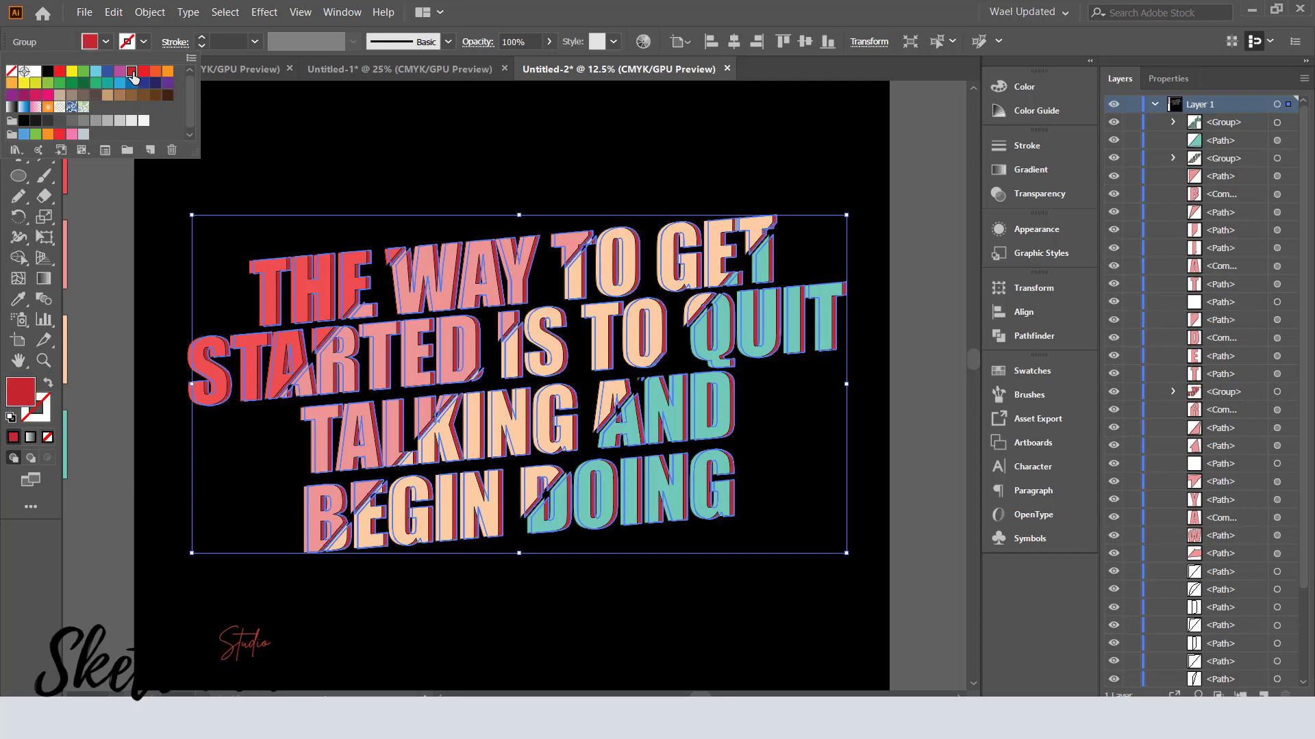
left_click(153, 83)
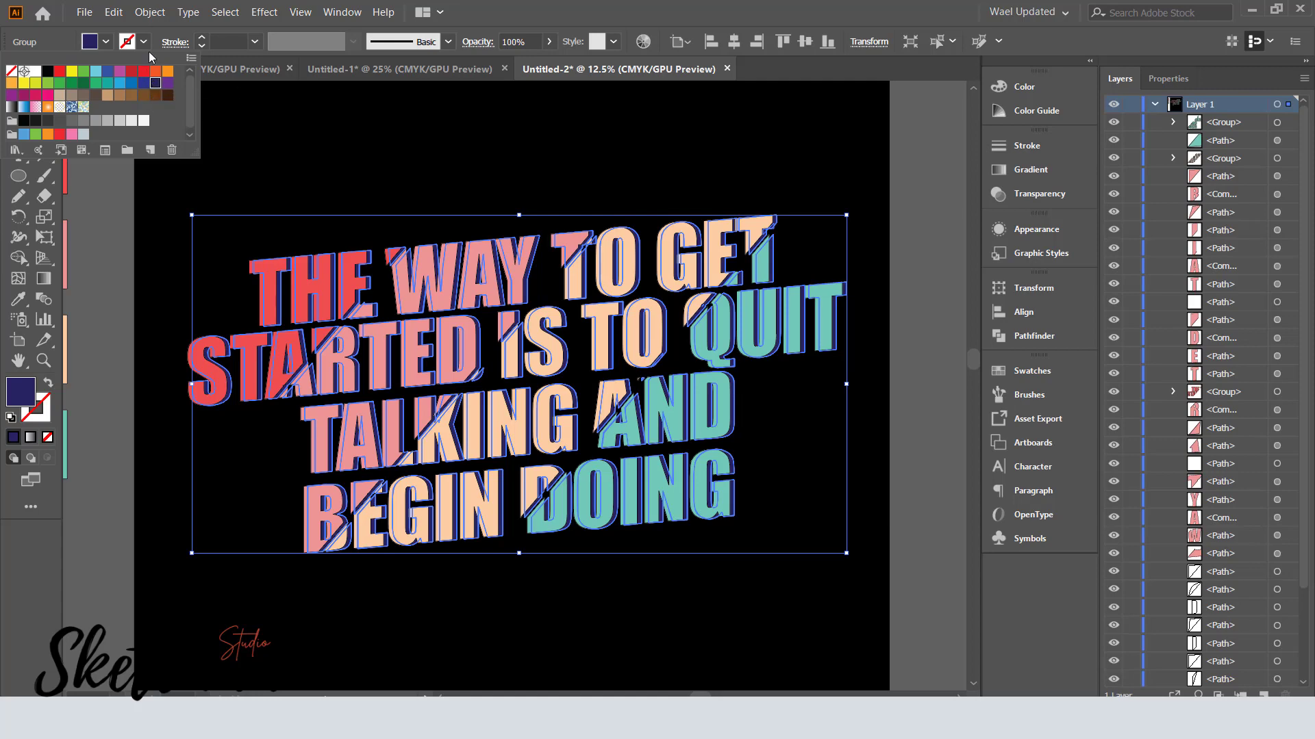
left_click(326, 142)
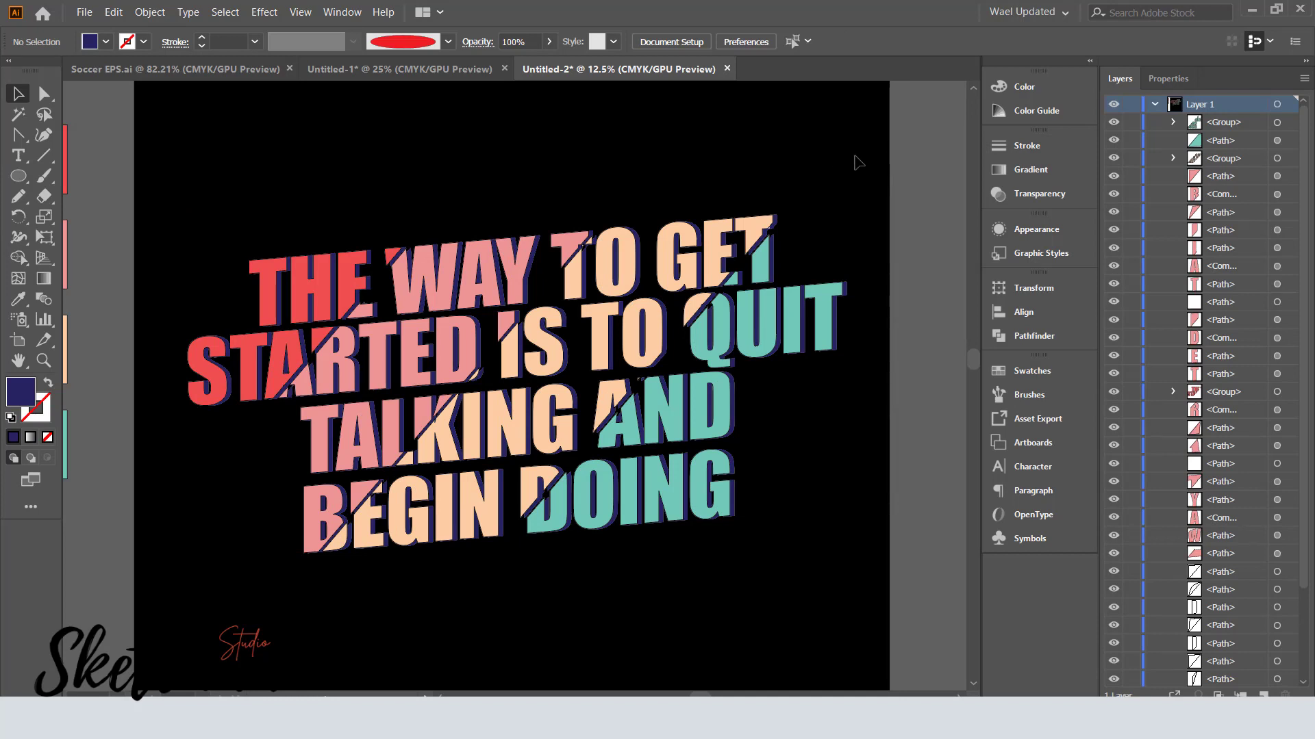
Try a white fill on the shadow copy behind the lettering, and deselect it.
left_click(779, 252)
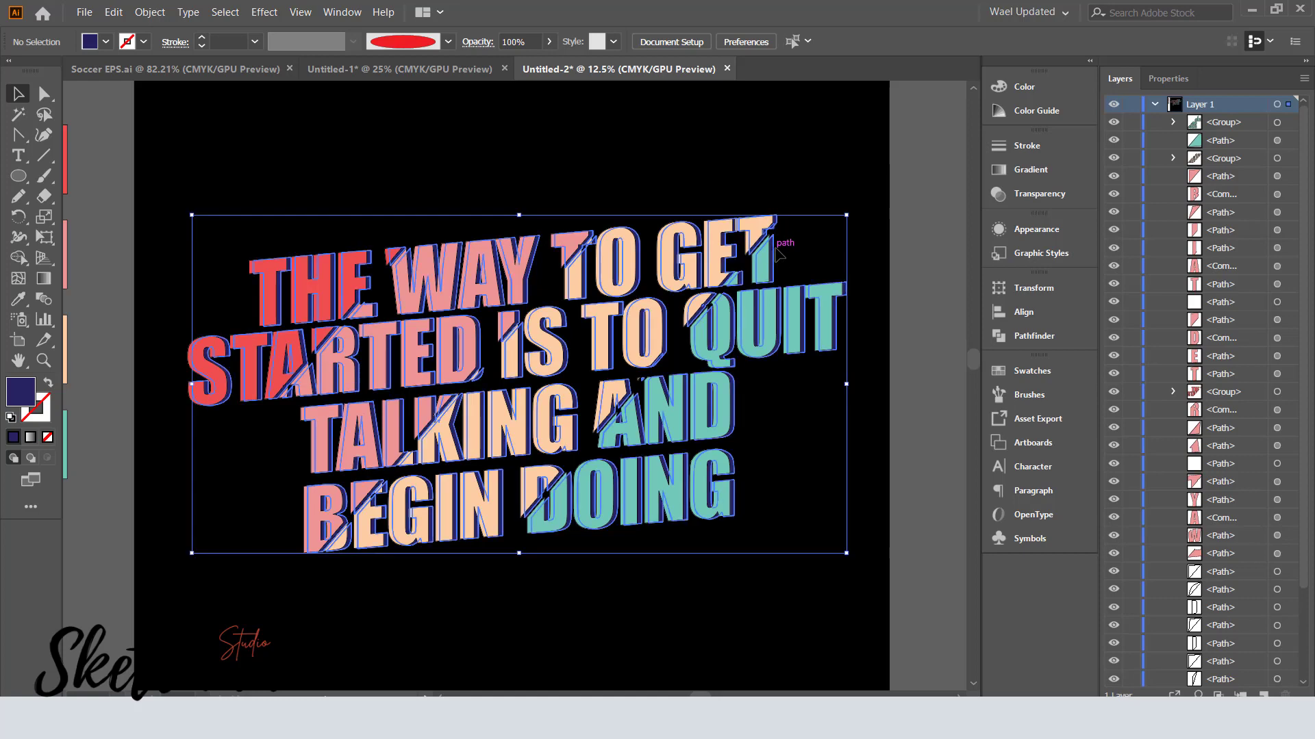
left_click(106, 42)
left_click(35, 70)
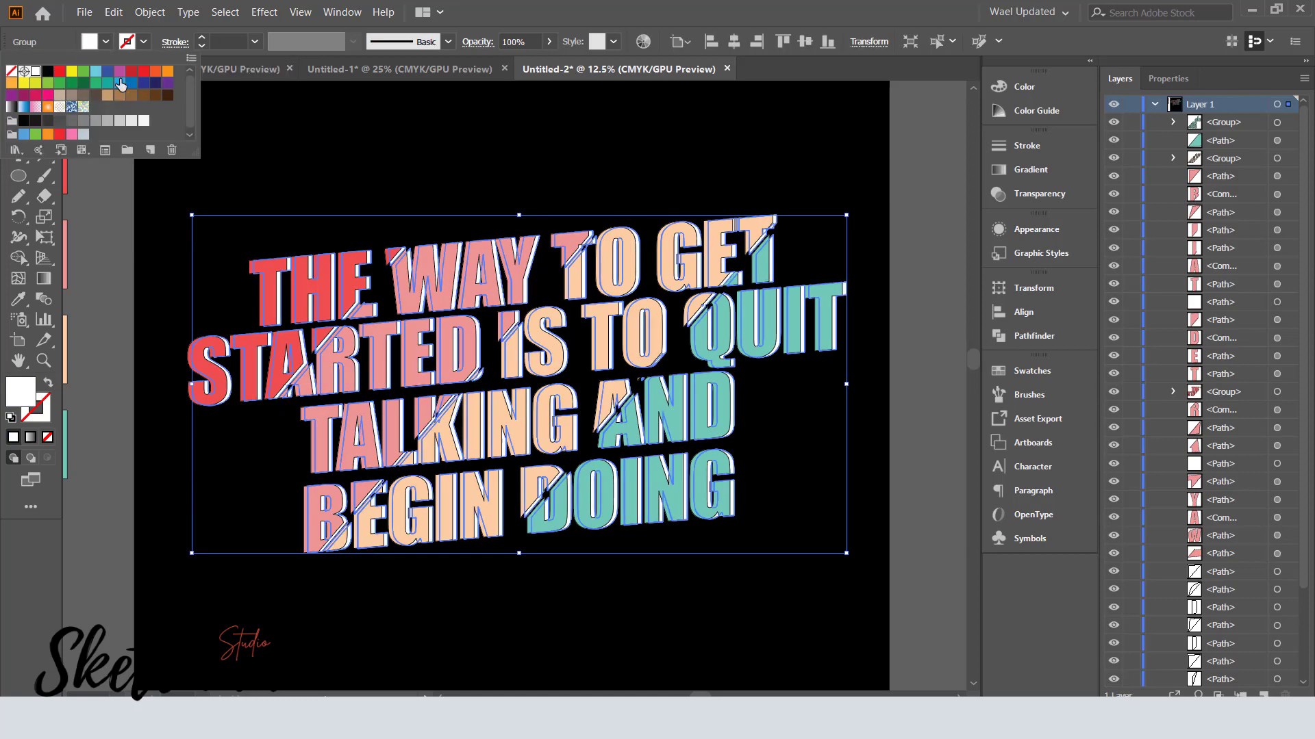
left_click(448, 96)
left_click(449, 96)
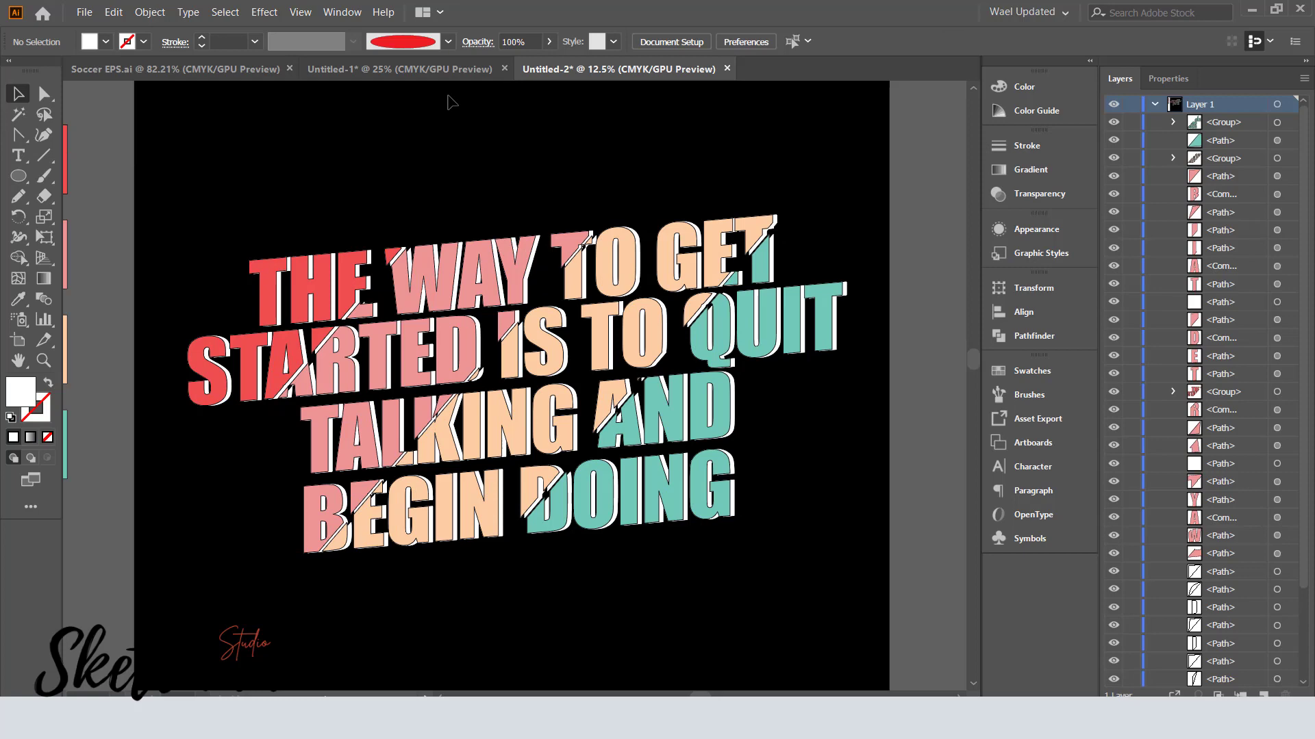
Fill the shadow copy behind the lettering with medium blue, and deselect it.
left_click(774, 263)
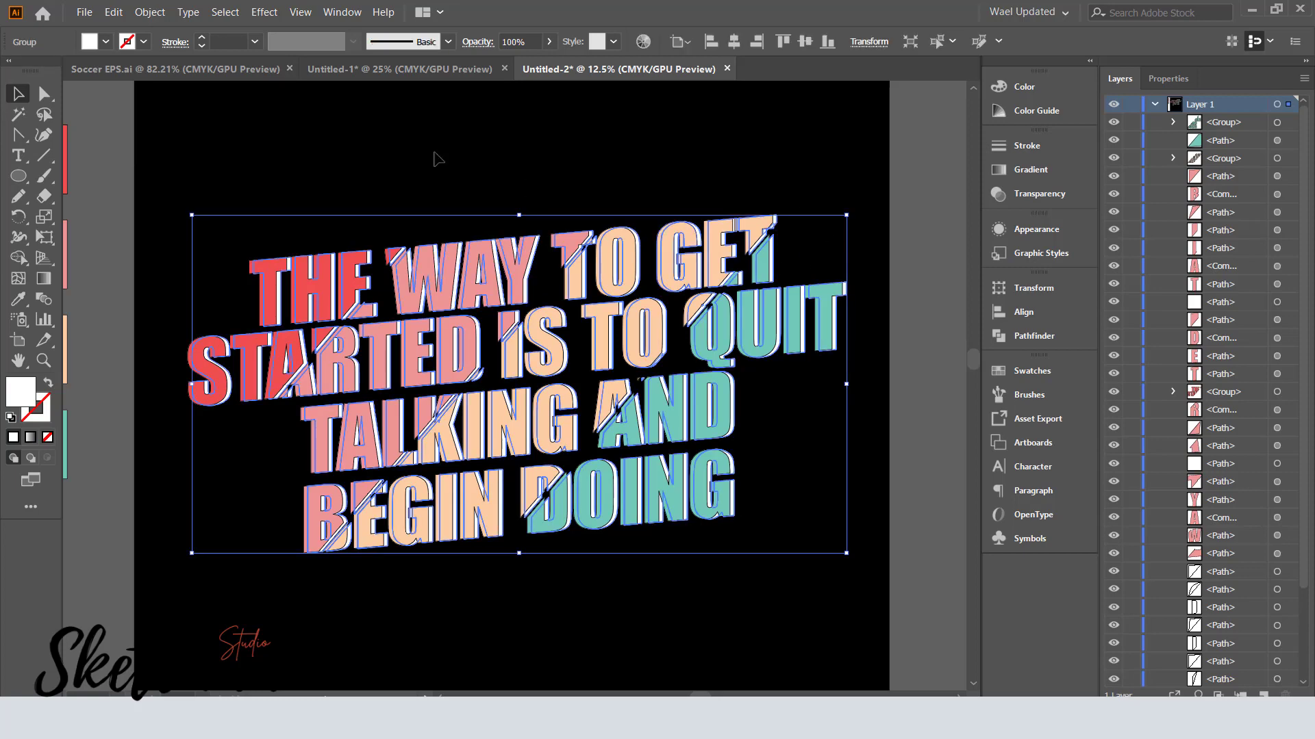
left_click(106, 42)
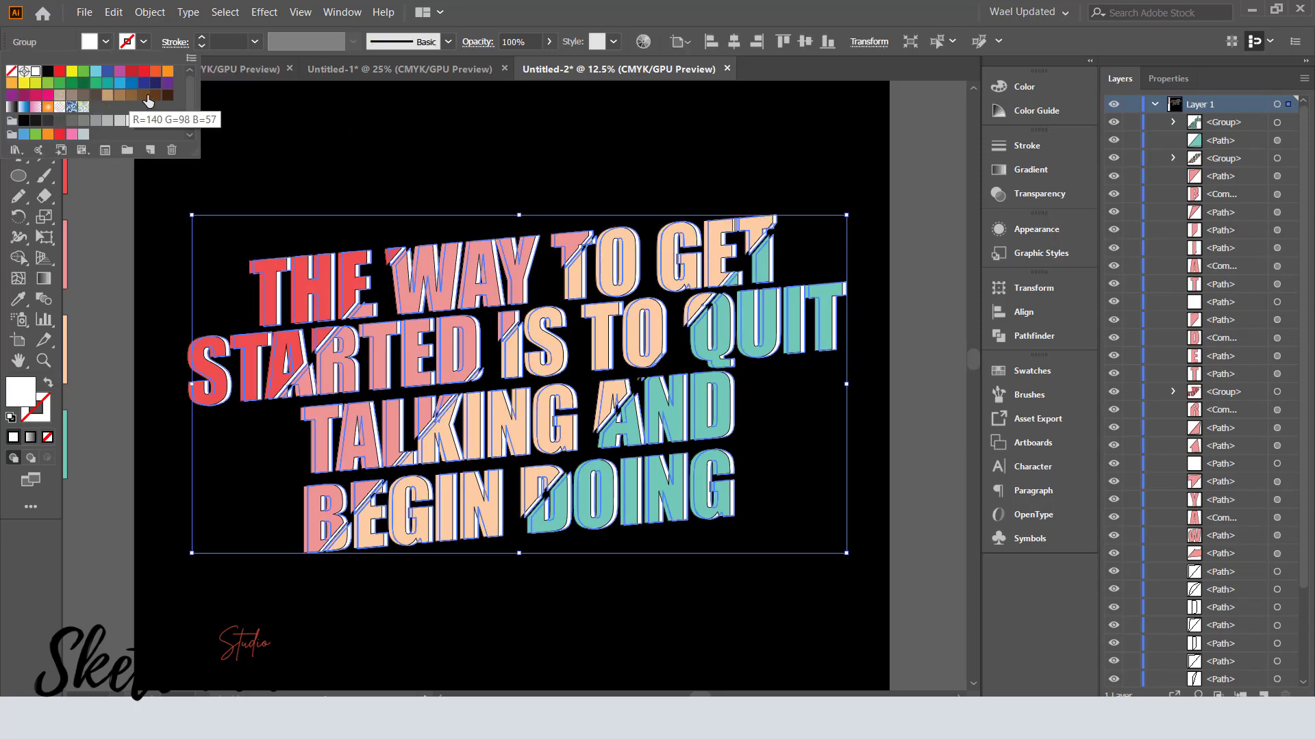
left_click(134, 89)
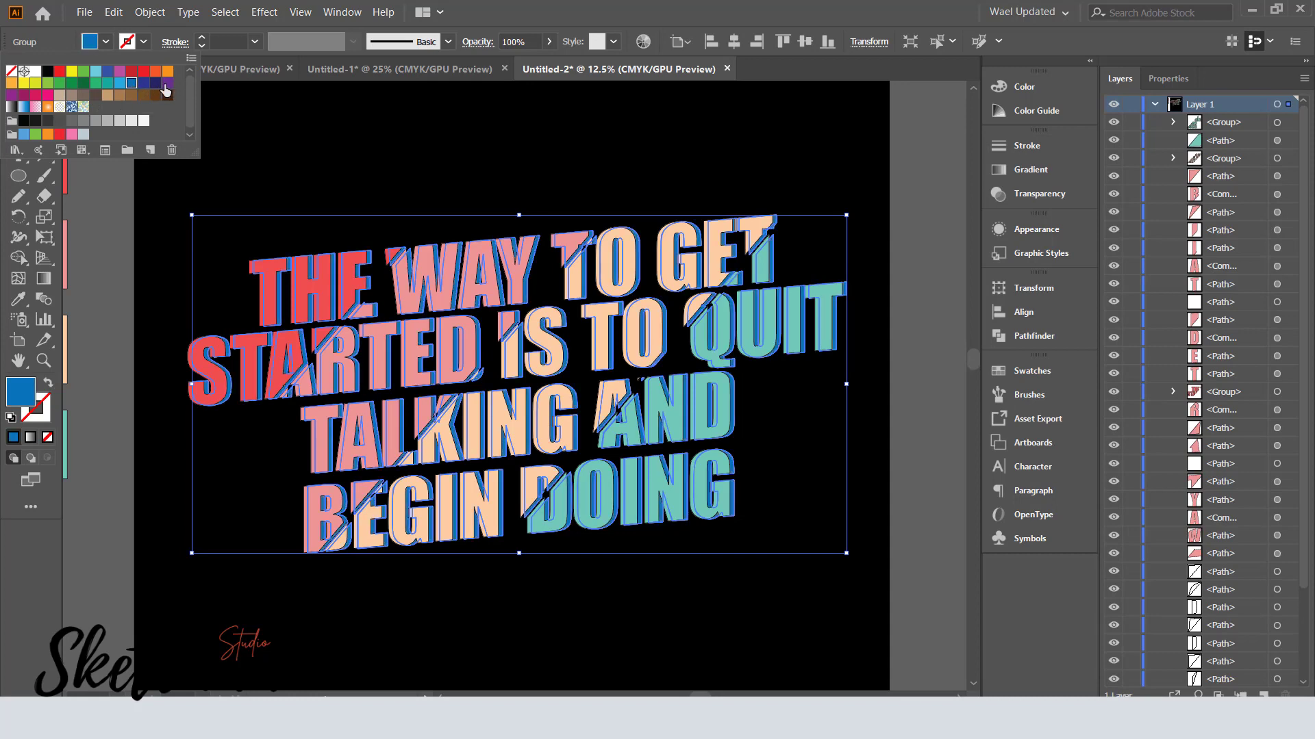
left_click(493, 137)
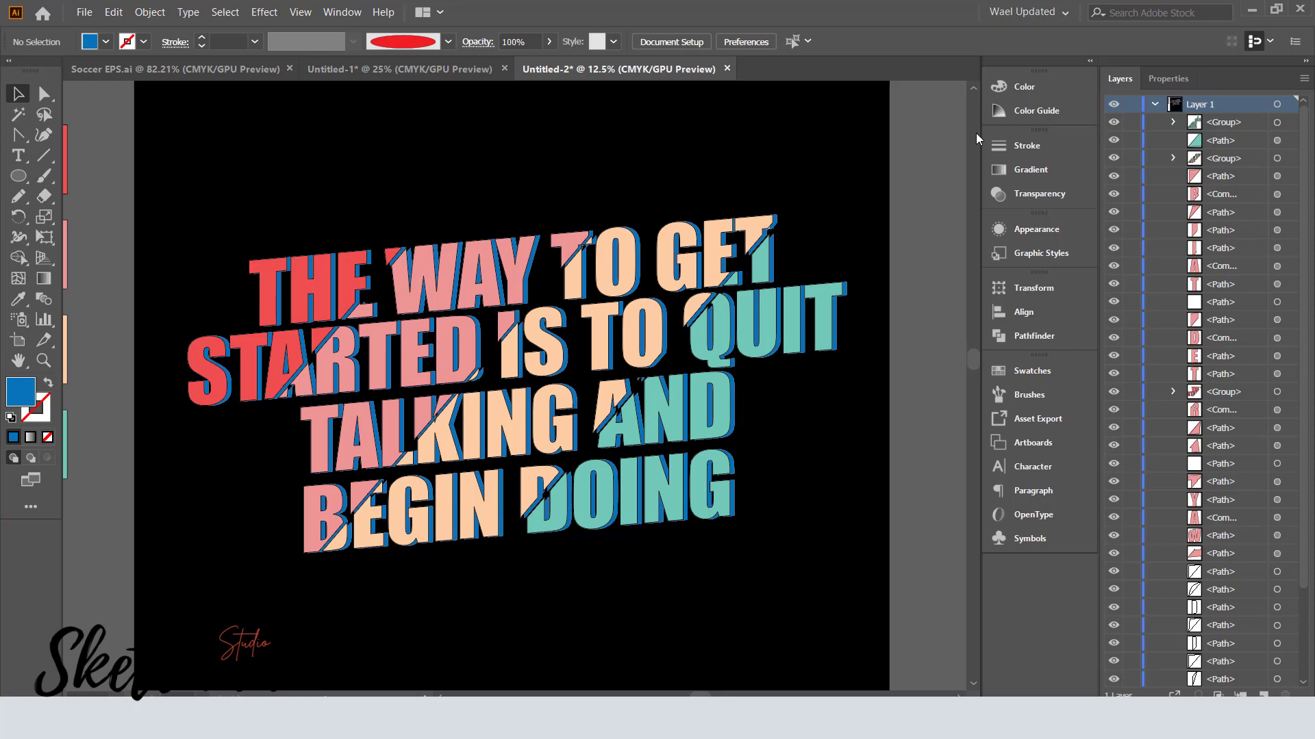
Group all the lettering pieces with their blue shadow into one object, and deselect it.
left_click_drag(853, 143, 175, 601)
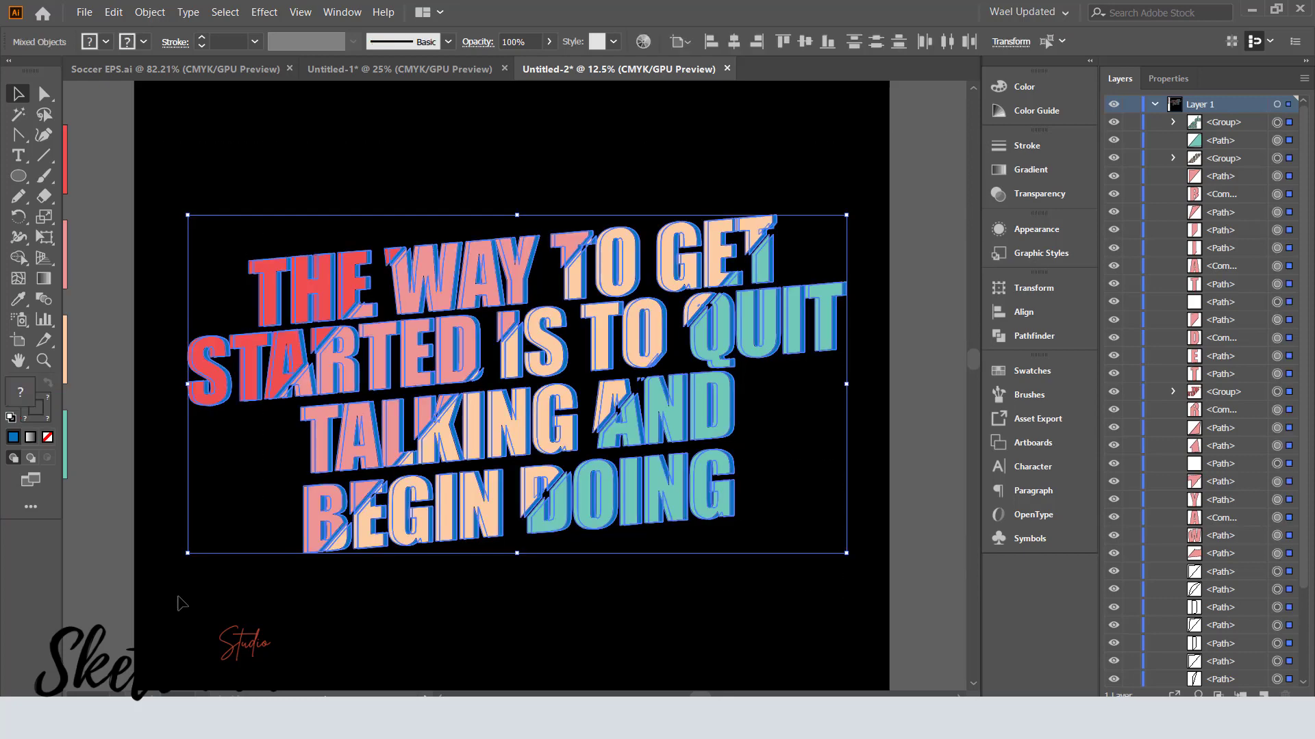
key("ctrl+g")
left_click(150, 12)
key("Escape")
left_click(149, 12)
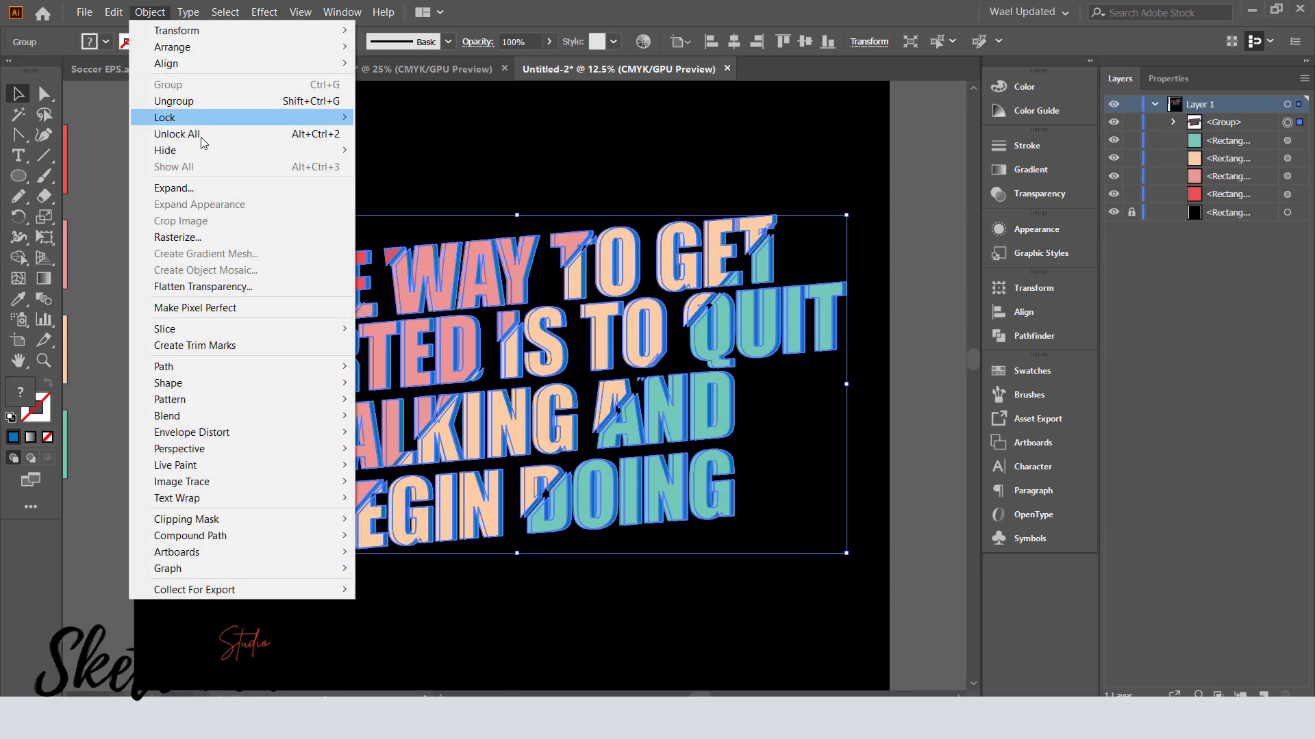
left_click(420, 167)
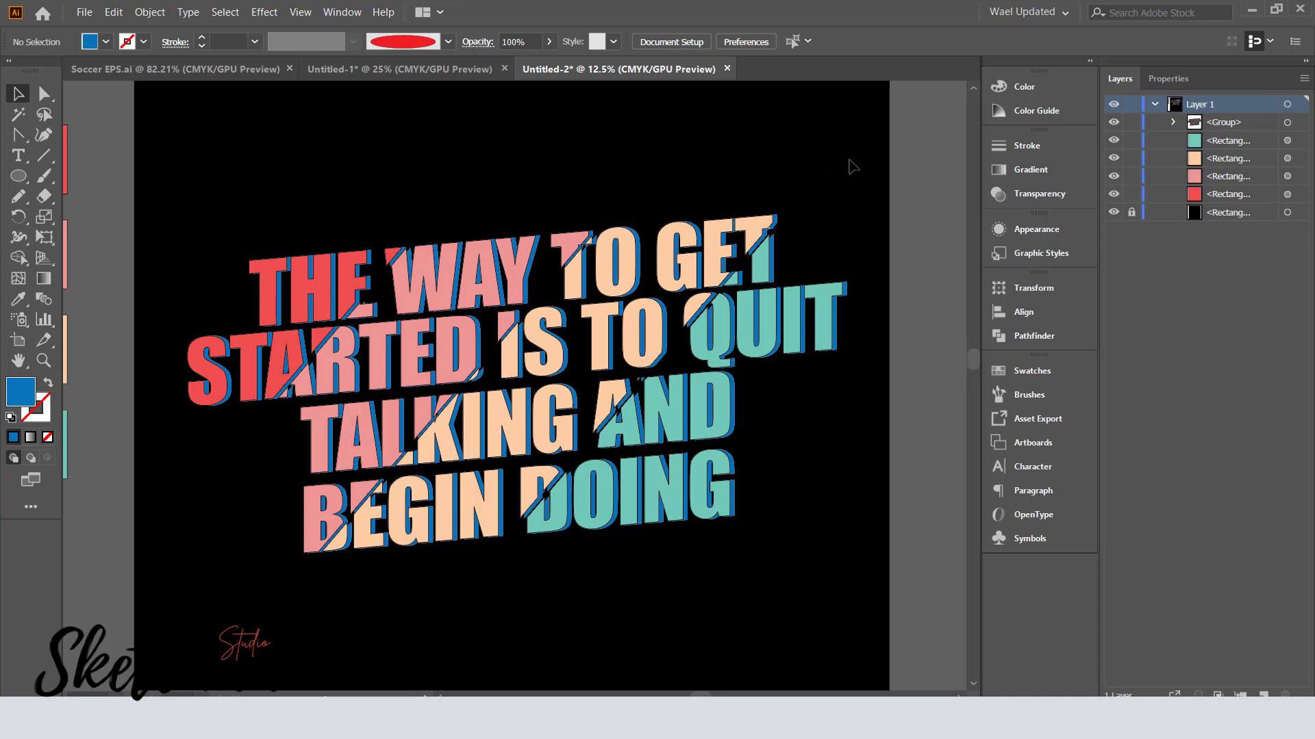
left_click_drag(850, 160, 204, 161)
Hide the locked black background rectangle so the lettering sits on the white artboard.
left_click(1114, 212)
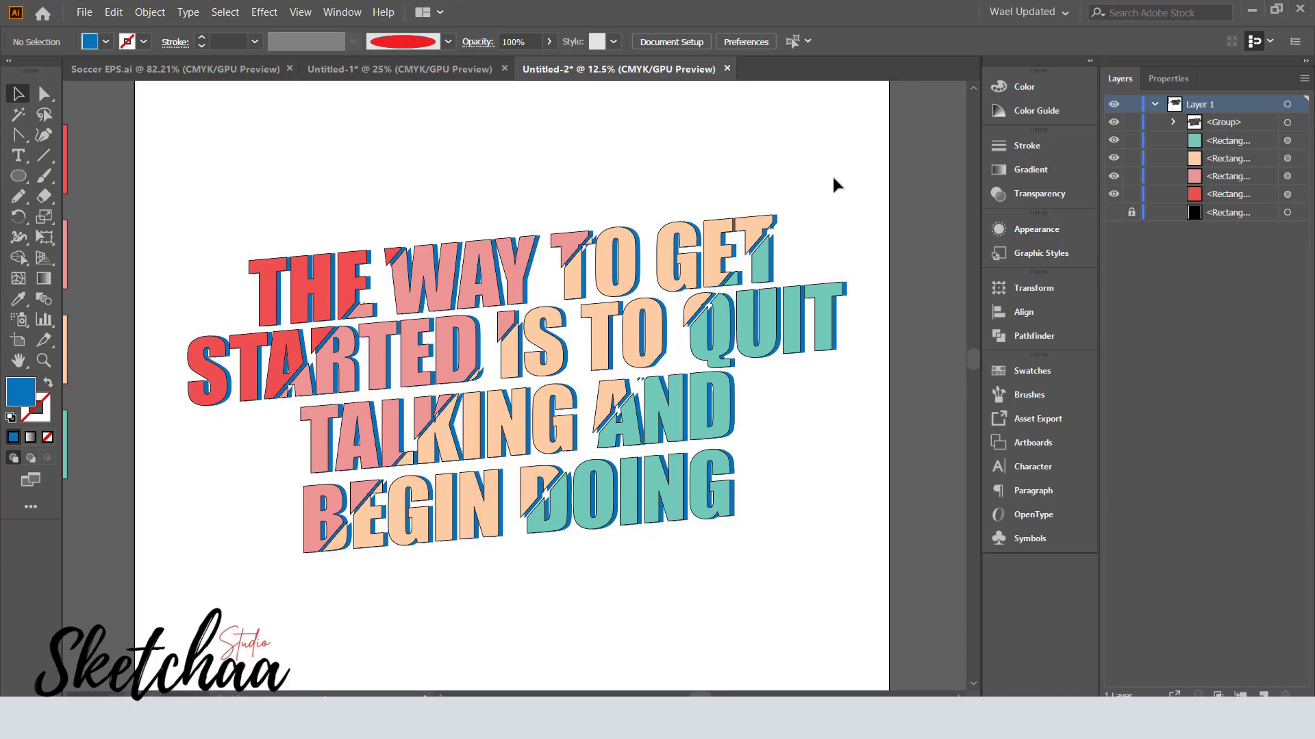
left_click_drag(853, 155, 278, 572)
left_click(84, 11)
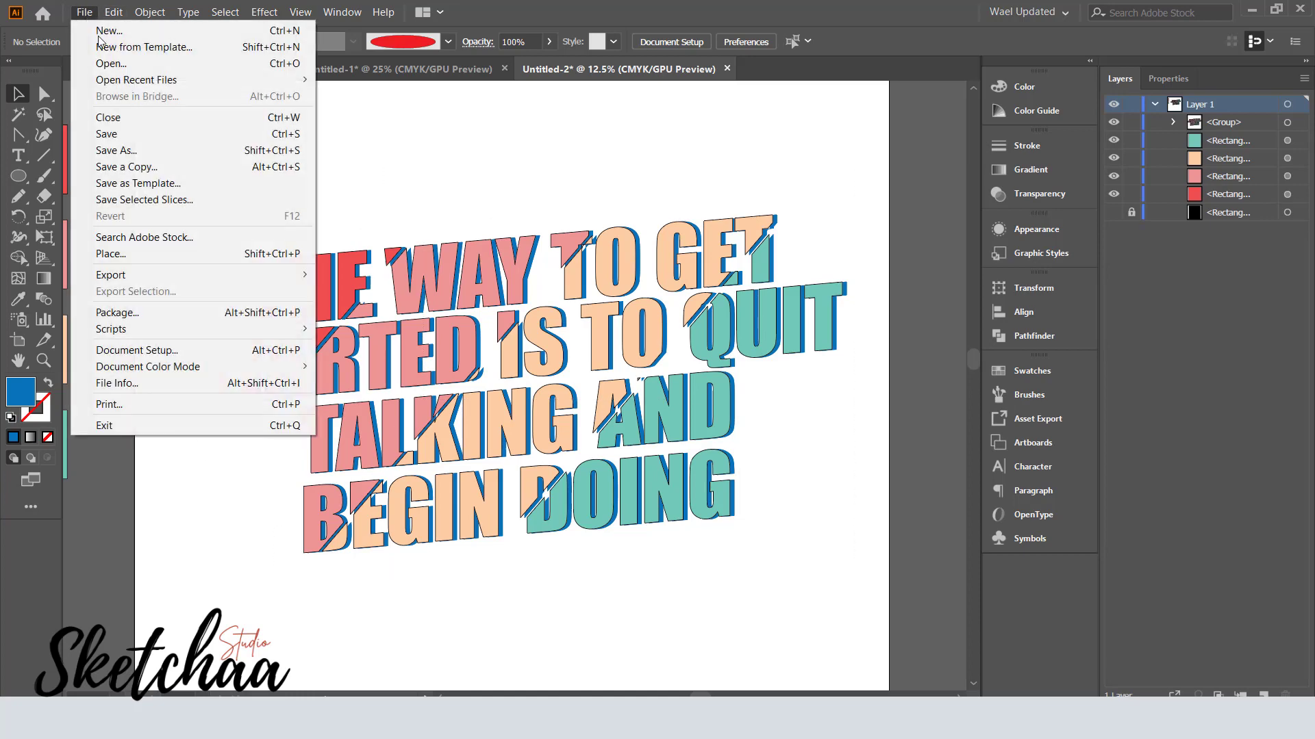
left_click(640, 378)
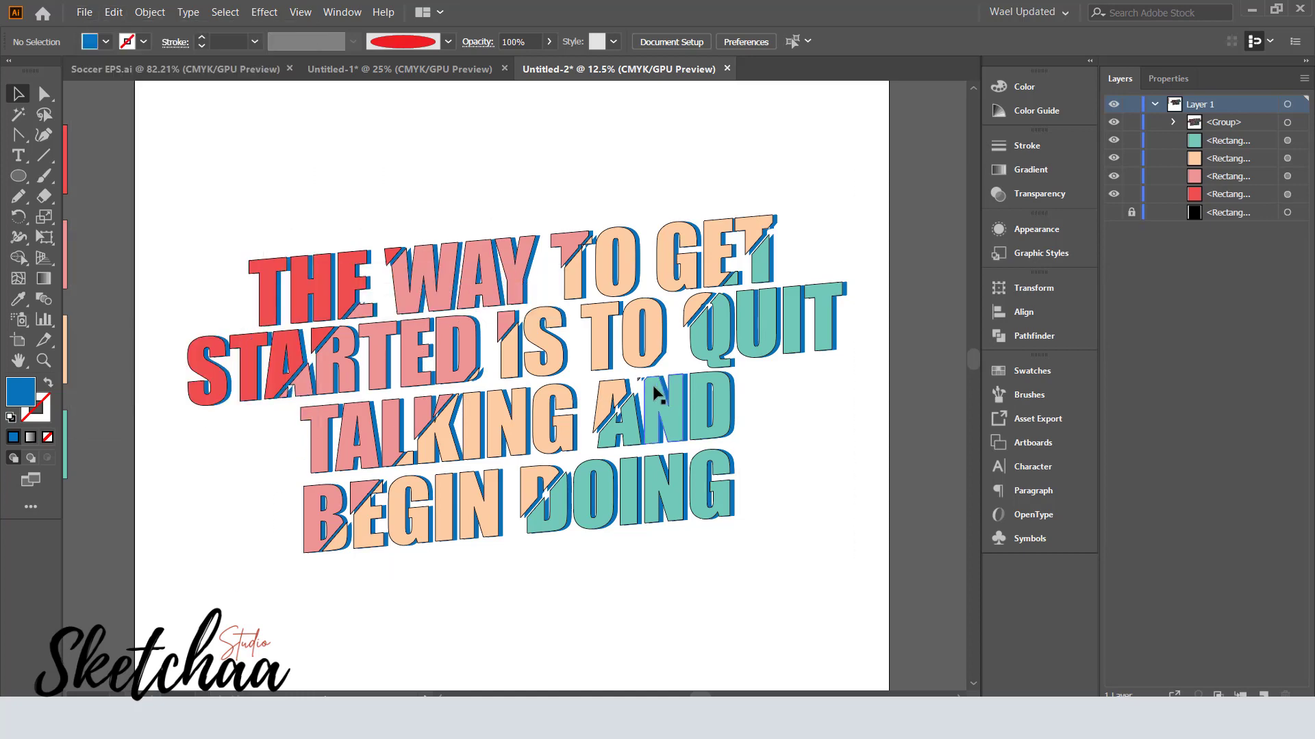
Ungroup the combined lettering and shadow artwork to reach its individual pieces.
left_click(640, 379)
right_click(639, 380)
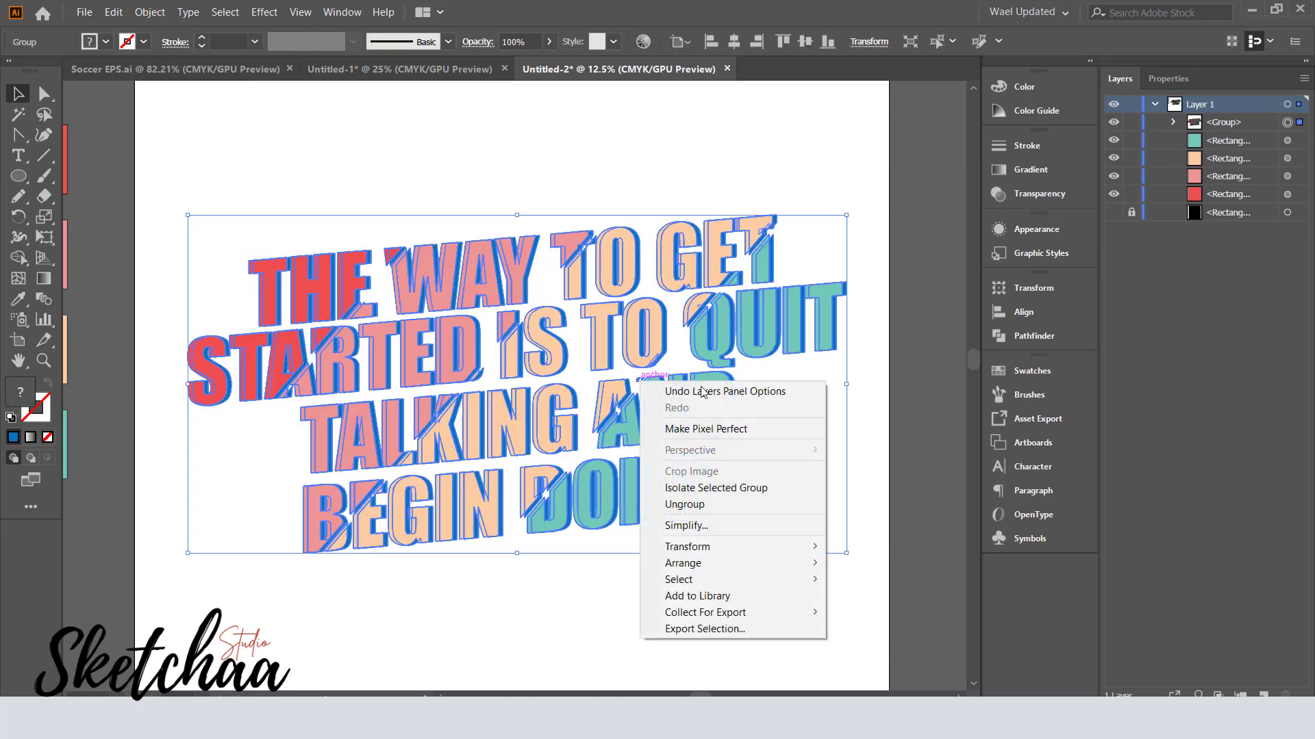
left_click(717, 507)
left_click(643, 603)
left_click(641, 380)
right_click(642, 384)
left_click(684, 502)
left_click(644, 603)
left_click(638, 381)
right_click(640, 384)
left_click(505, 507)
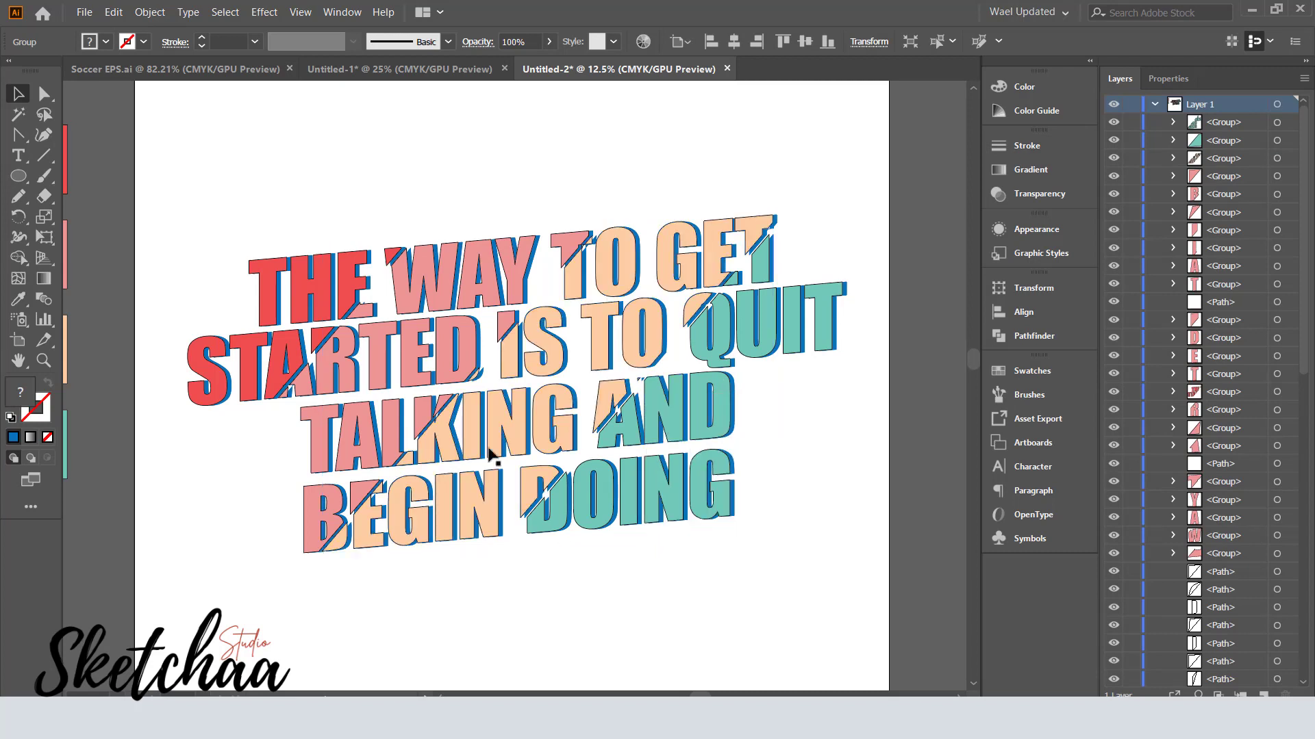
Delete the small stray peach and blue triangles above the slice between the A and N of AND.
left_click(44, 93)
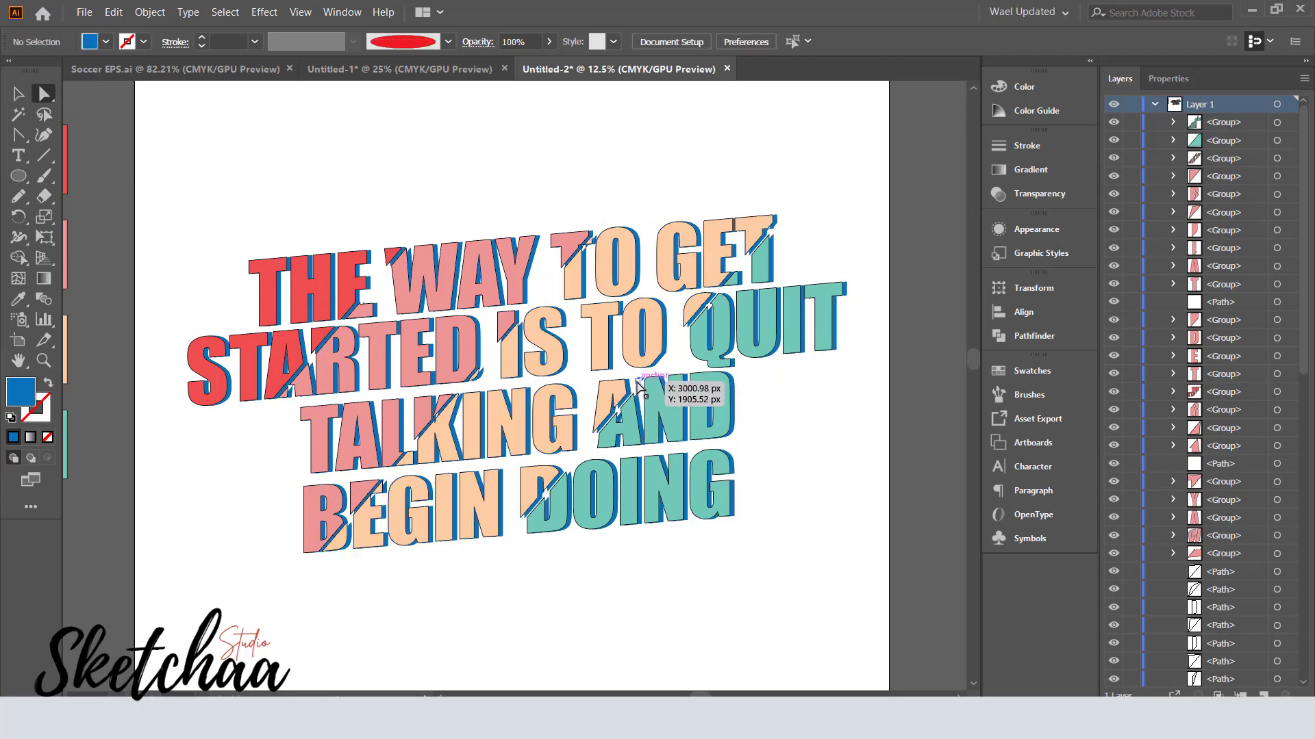
double_click(641, 384)
key("Escape")
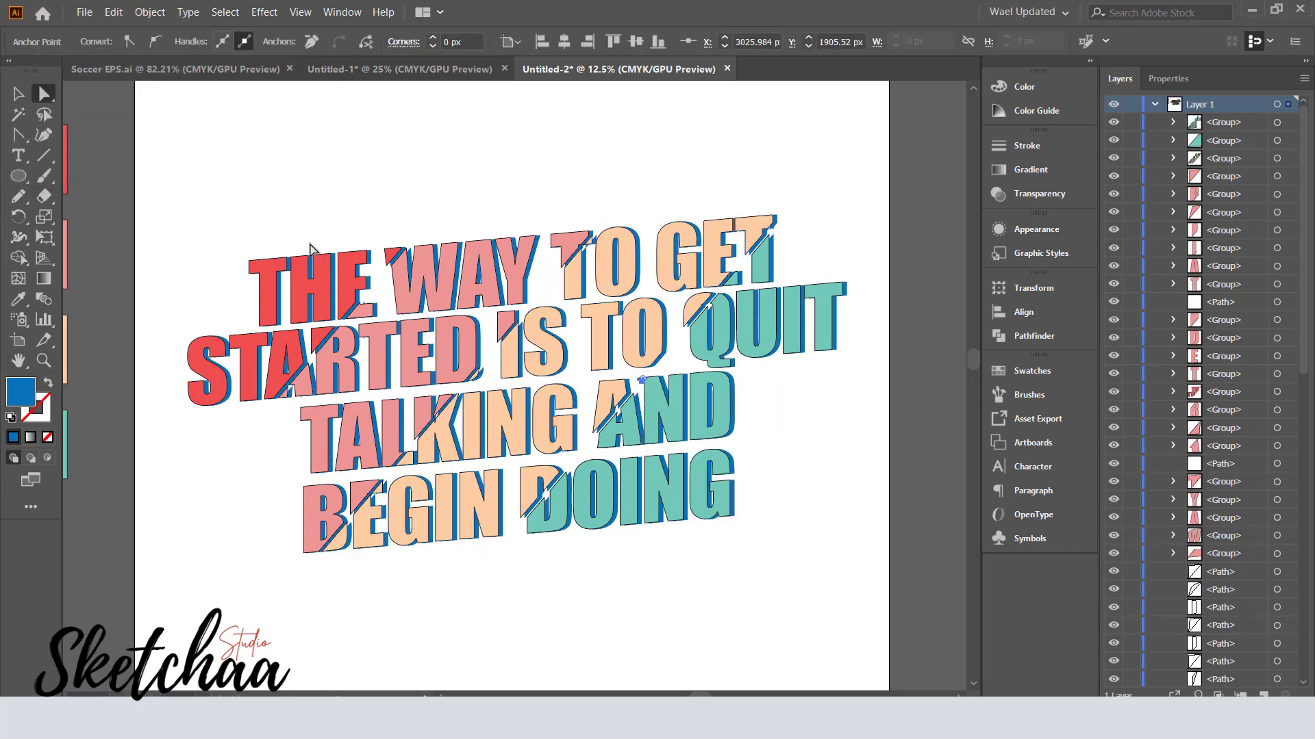
key("ctrl+equal")
key("ctrl+equal")
key("ctrl+equal")
key("ctrl+equal")
key("ctrl+equal")
key("ctrl+equal")
key("ctrl+equal")
key("ctrl+equal")
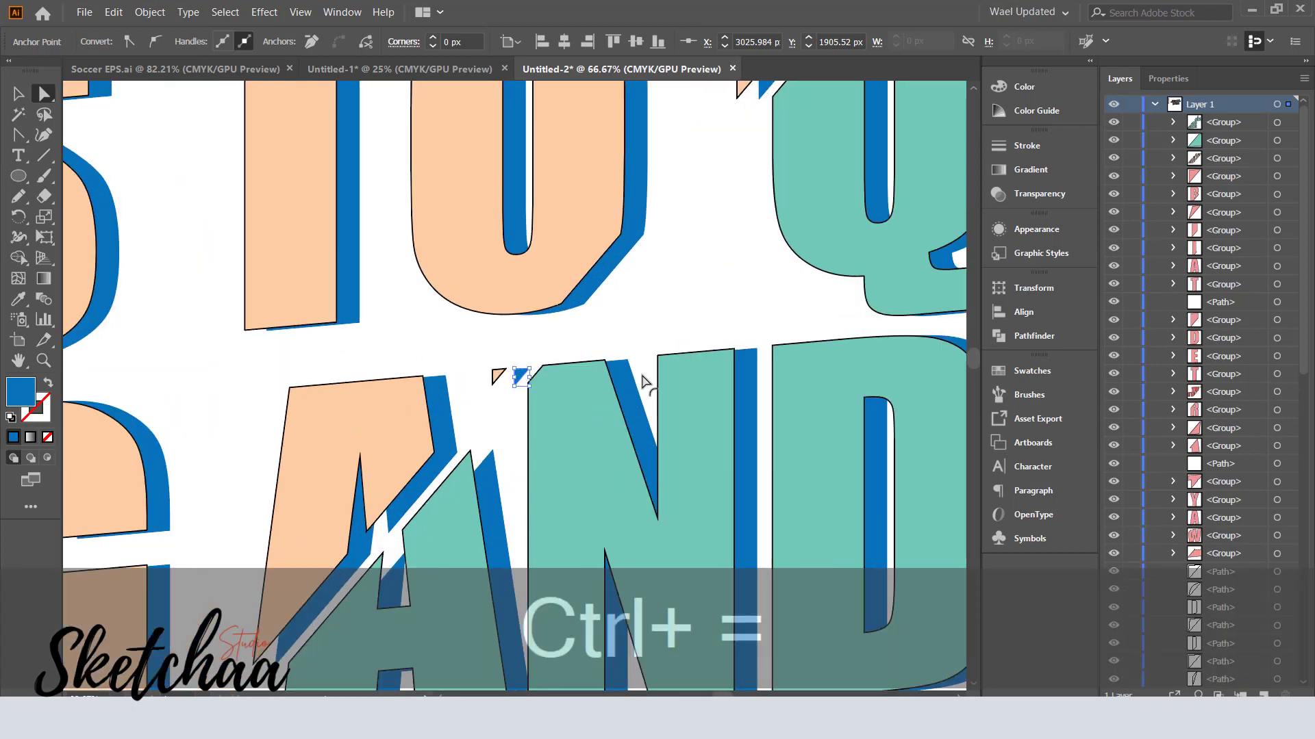
key("Delete")
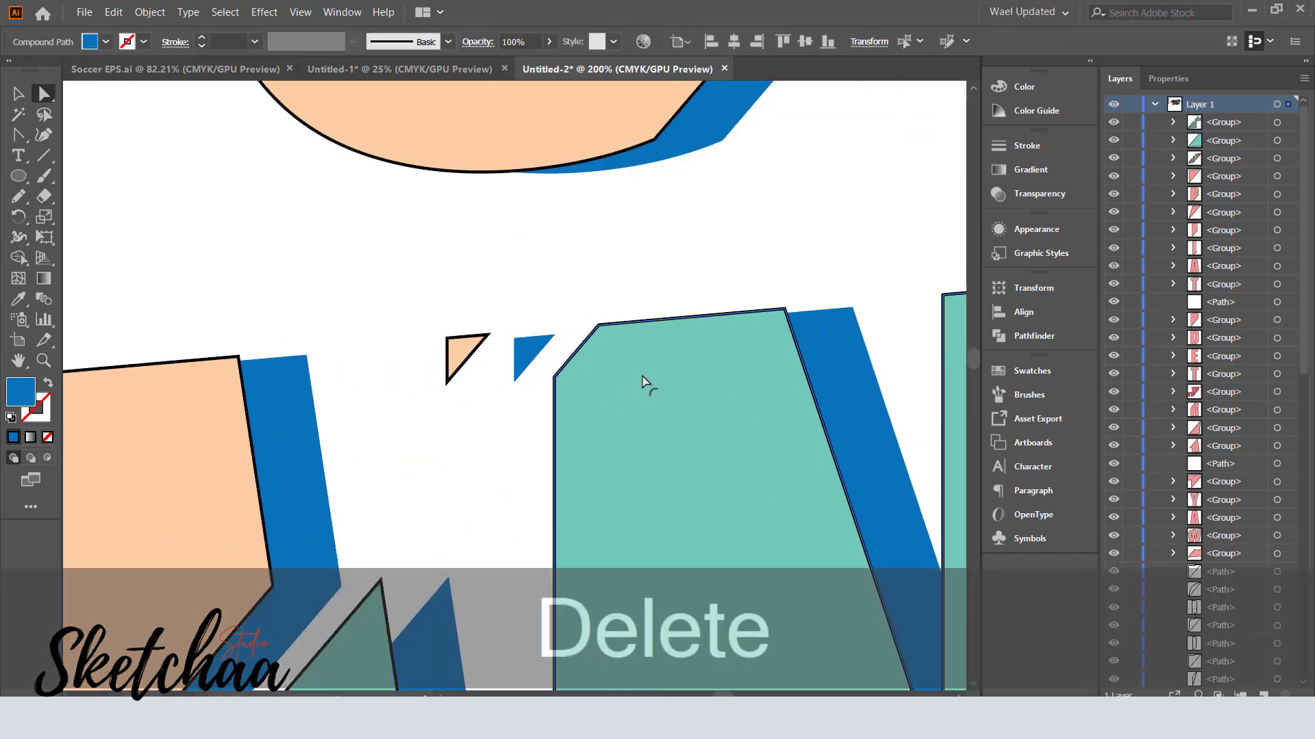
left_click(455, 373)
key("Delete")
left_click_drag(526, 313, 423, 416)
key("Delete")
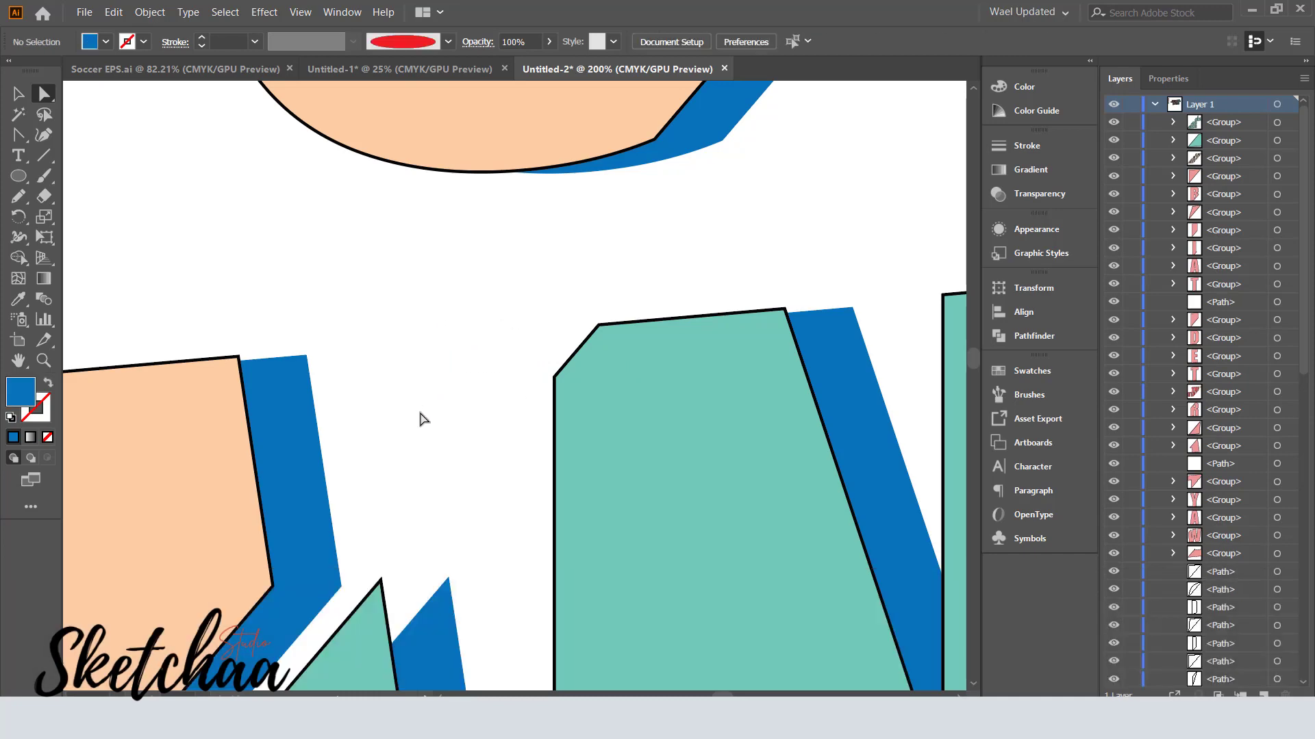
key("ctrl+0")
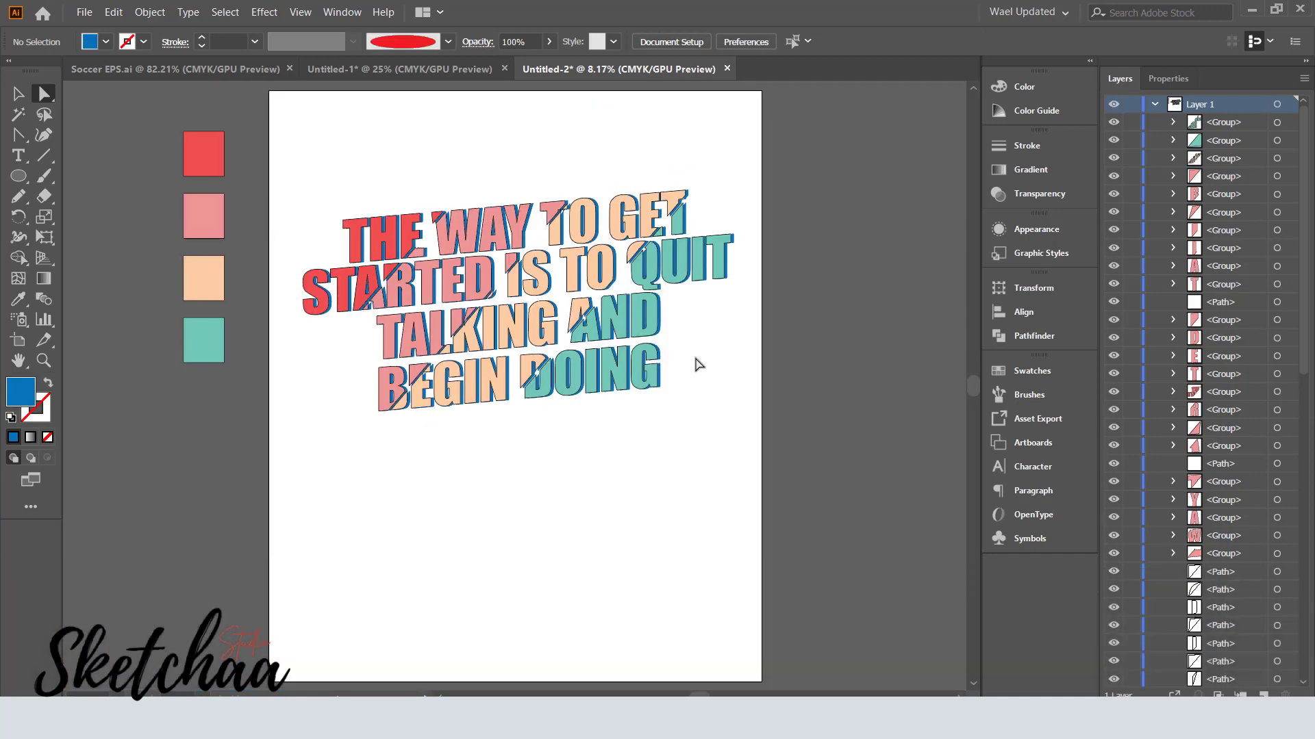
scroll(726, 250, "down", 1)
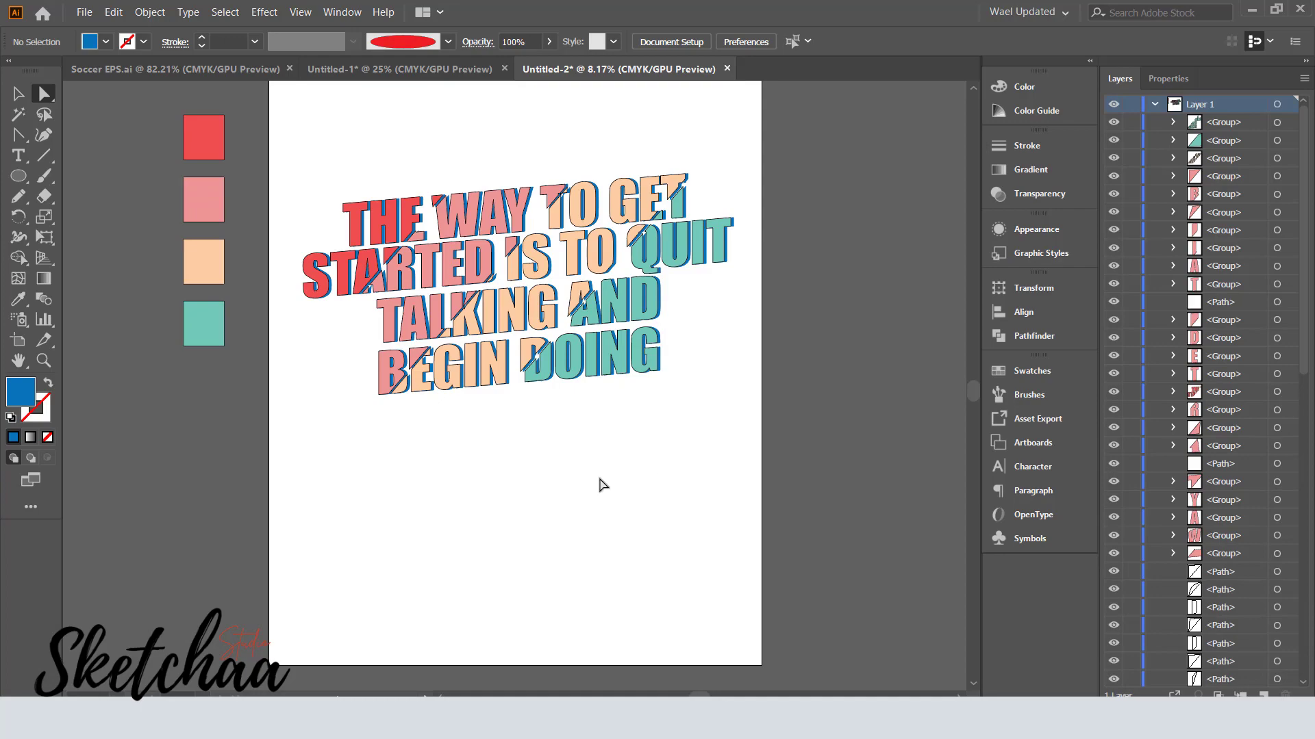